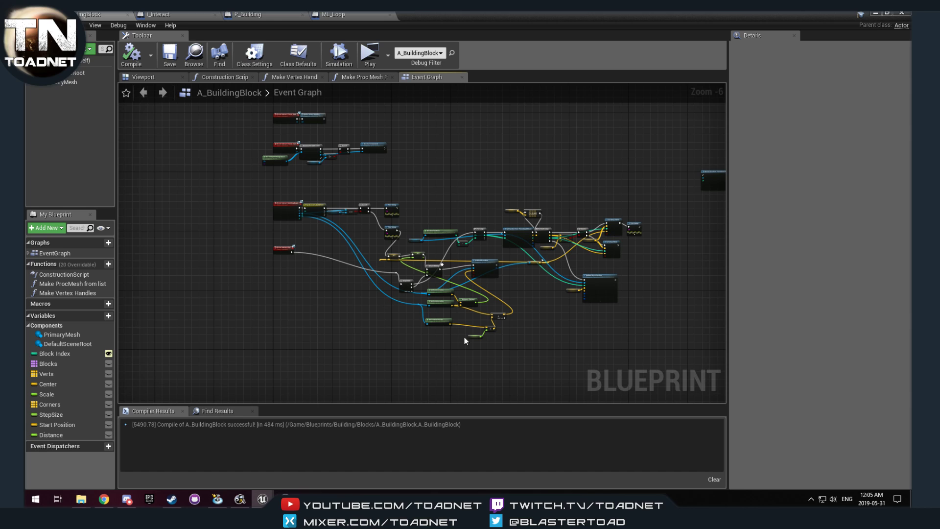
- Examine the building interaction logic in the Event Graph, from the interact events to the mesh section update
right_click_drag(428, 311, 477, 311)
scroll(478, 311, "up", 4)
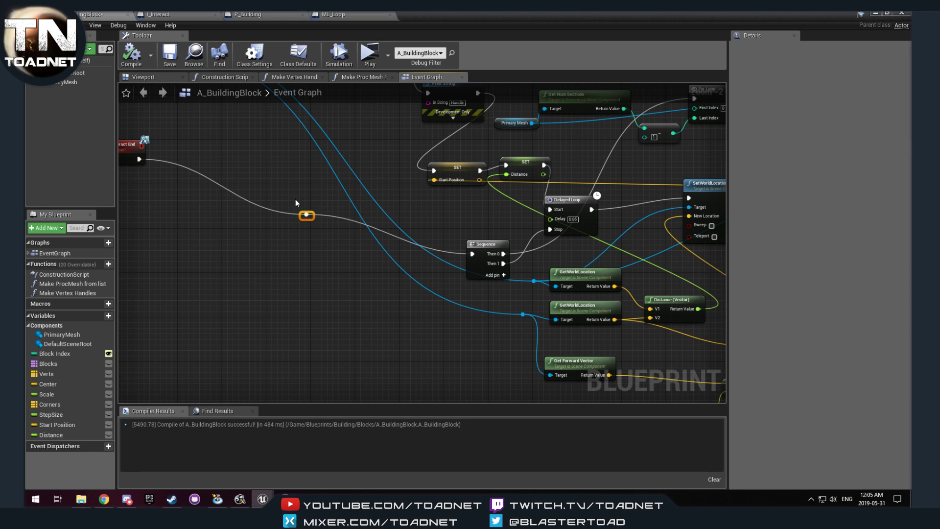
scroll(332, 280, "down", 1)
right_click_drag(416, 273, 347, 271)
scroll(347, 276, "down", 4)
scroll(394, 278, "up", 3)
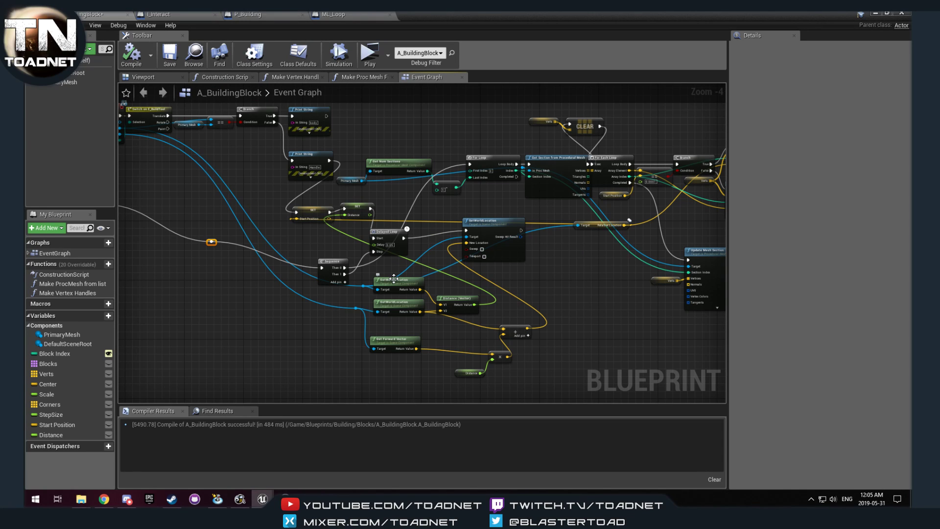
scroll(427, 315, "down", 2)
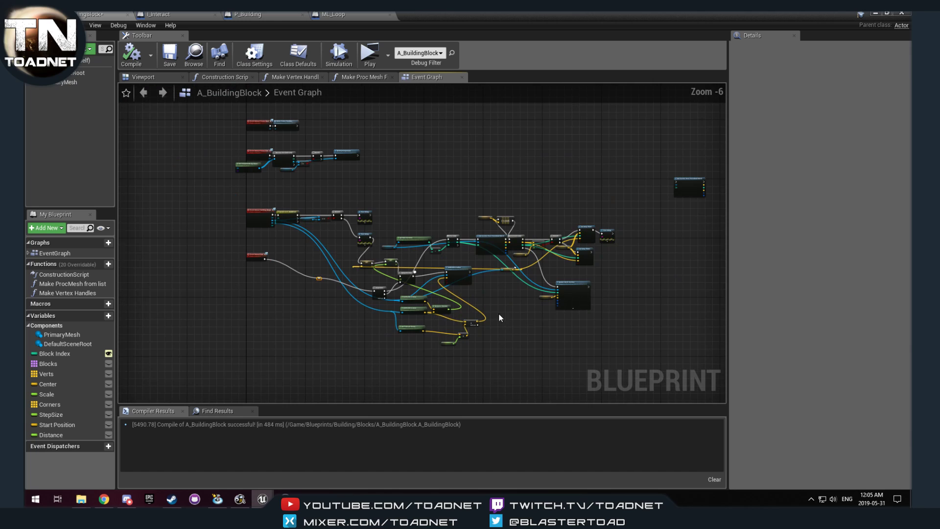
- Delete the unconnected Get Section from Procedural Mesh node and the Print String after Set Array Elem, and compile and save the blueprint
right_click_drag(477, 296, 346, 283)
scroll(509, 181, "up", 2)
scroll(512, 185, "up", 1)
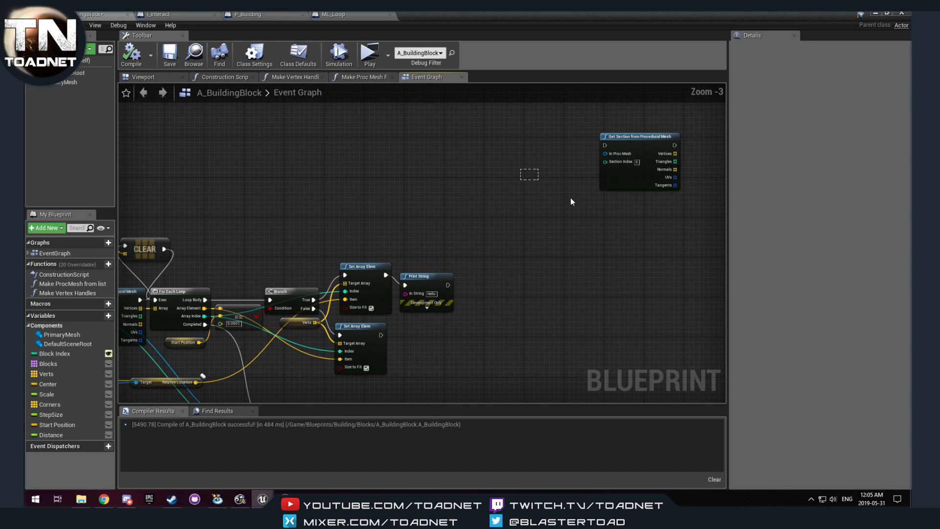
left_click_drag(674, 154, 674, 156)
key("Delete")
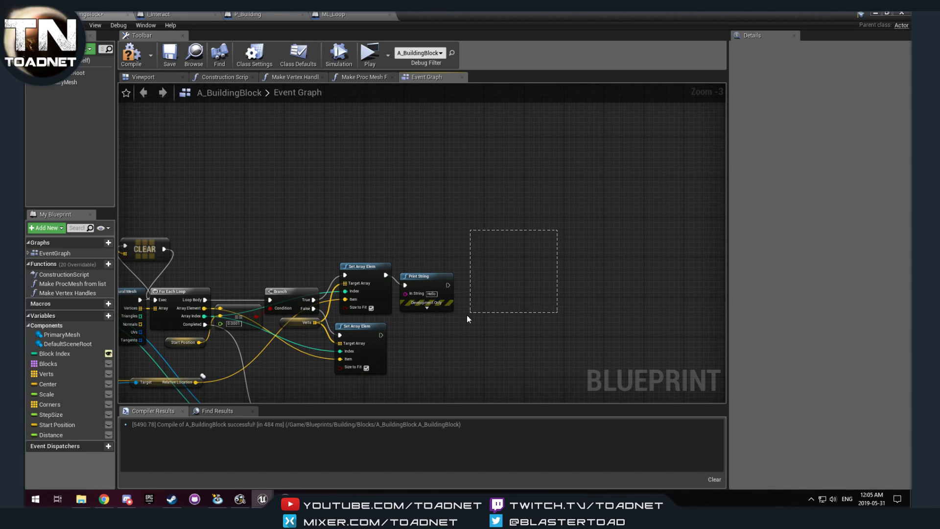
left_click(170, 58)
- Reposition the Print String node on the Branch's False path so it sits directly beneath the Branch
scroll(380, 193, "down", 1)
right_click_drag(380, 193, 623, 147)
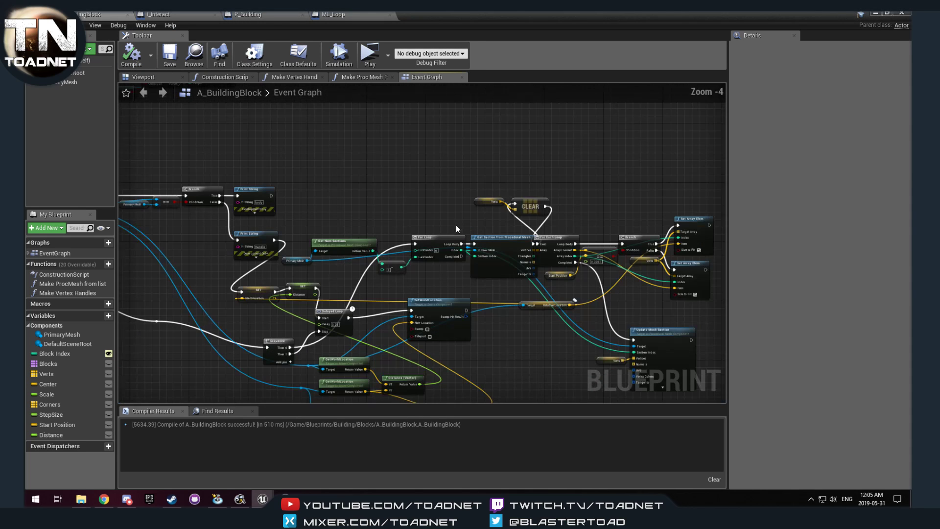
right_click_drag(379, 219, 491, 210)
left_click_drag(408, 231, 355, 231)
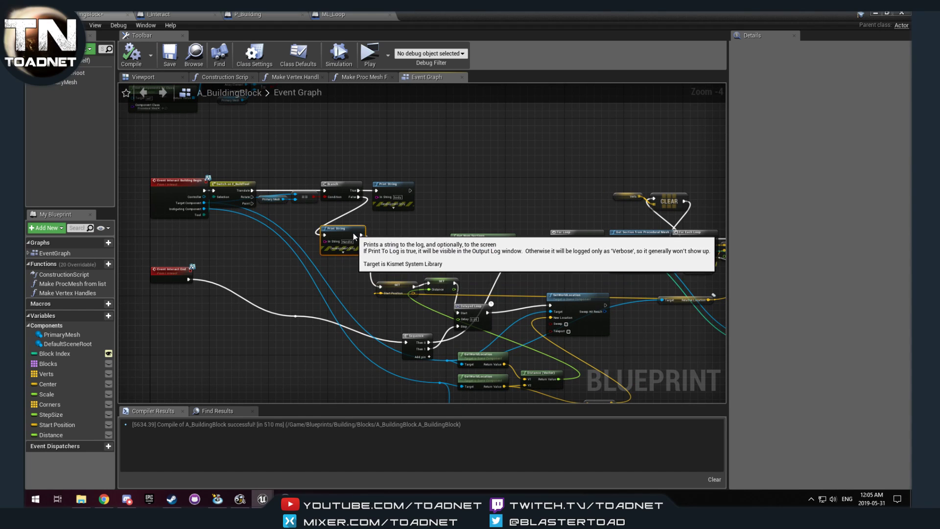
- Open the Make Proc Mesh From List function from the BeginPlay chain and examine its mesh-building nodes
right_click_drag(271, 233, 387, 312)
right_click_drag(396, 203, 392, 383)
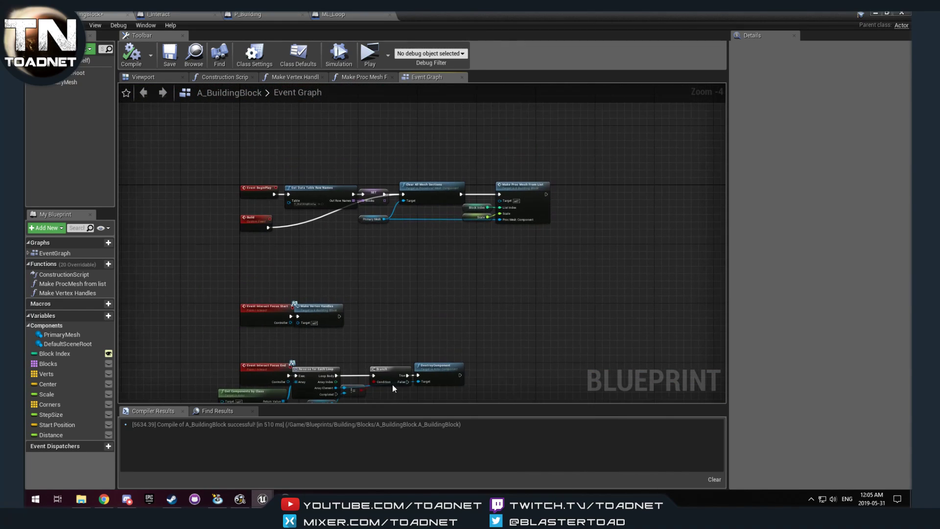
double_click(533, 198)
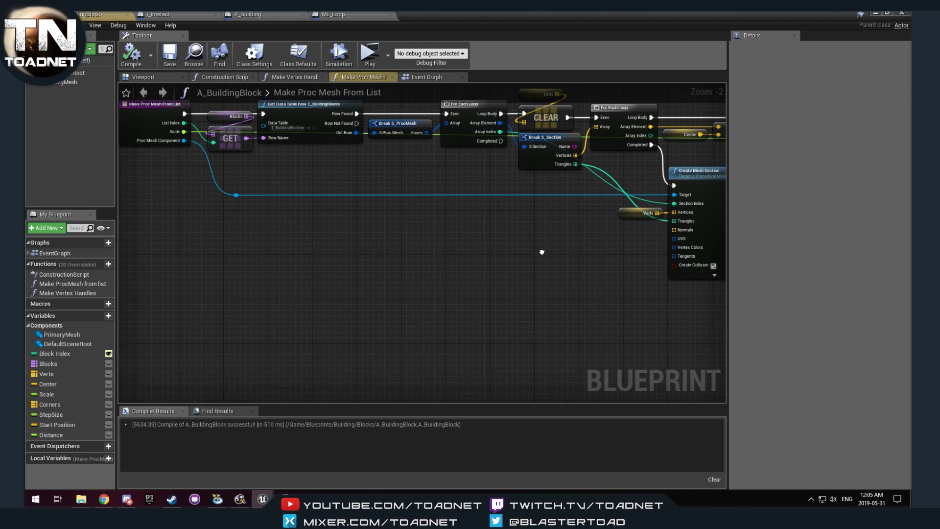
scroll(560, 336, "up", 1)
right_click_drag(560, 335, 476, 291)
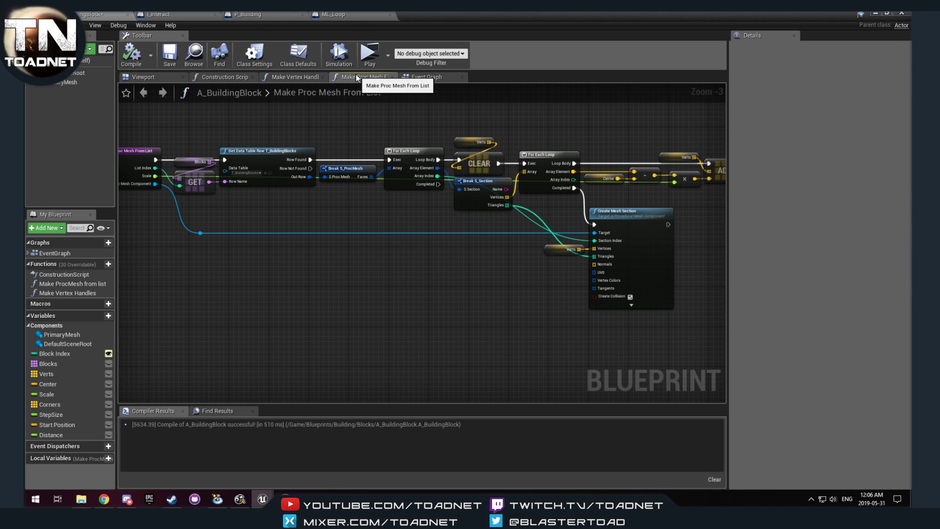
- Play the level in a new window, inspect the block and its vertex handles from several sides, and end the preview
left_click(369, 57)
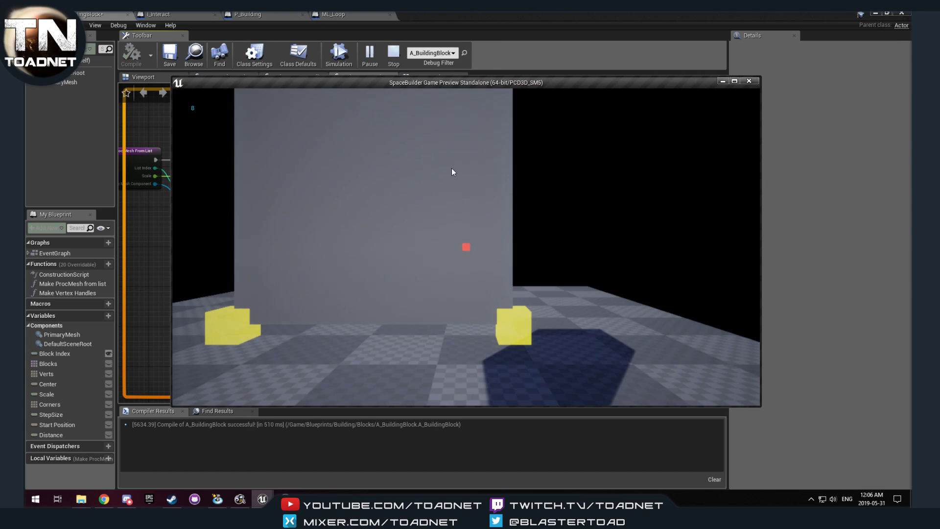
key("d")
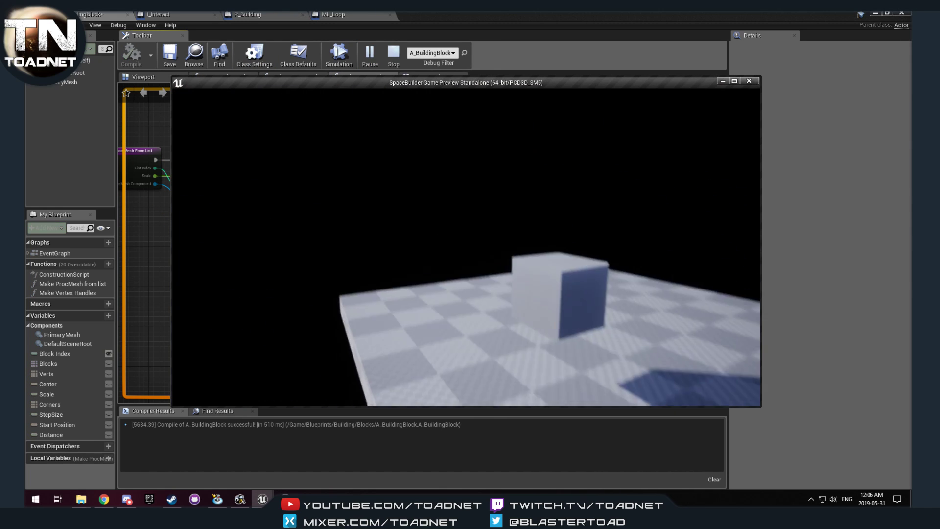
key("d")
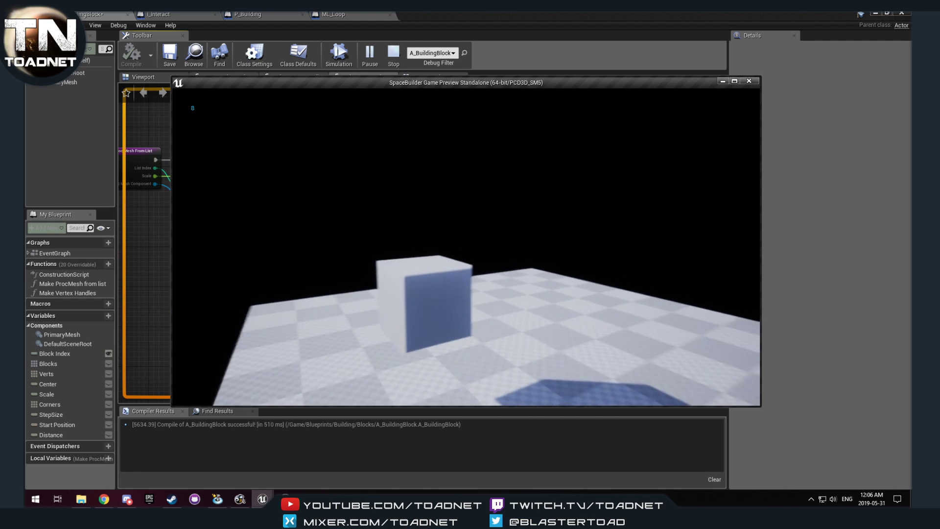
key("a")
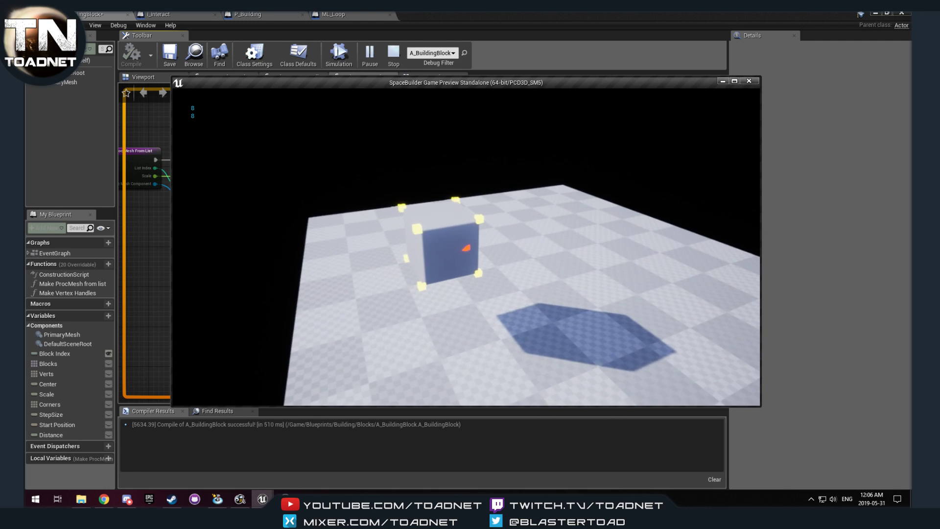
key("w")
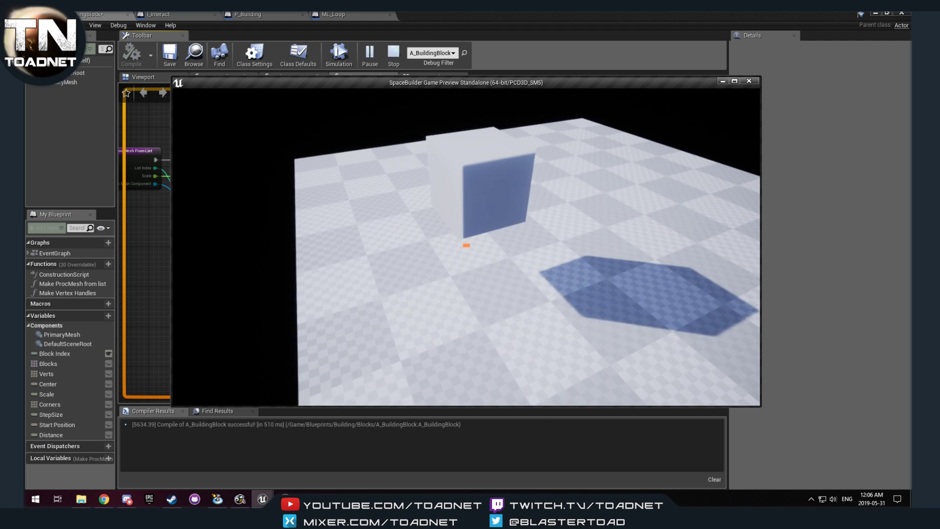
key("a")
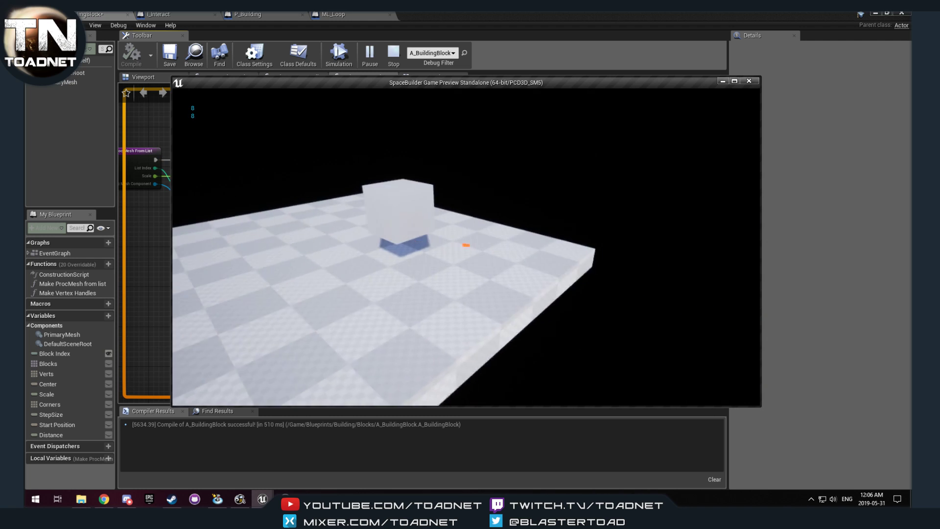
key("Escape")
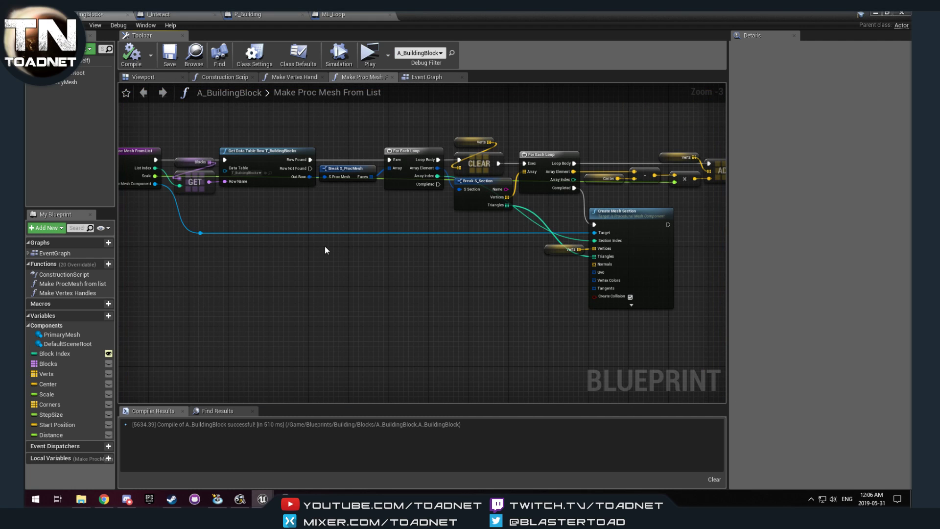
- Review the BeginPlay and Build chain in the Event Graph, and trace it into the whole Make Proc Mesh From List function
right_click_drag(304, 243, 402, 225)
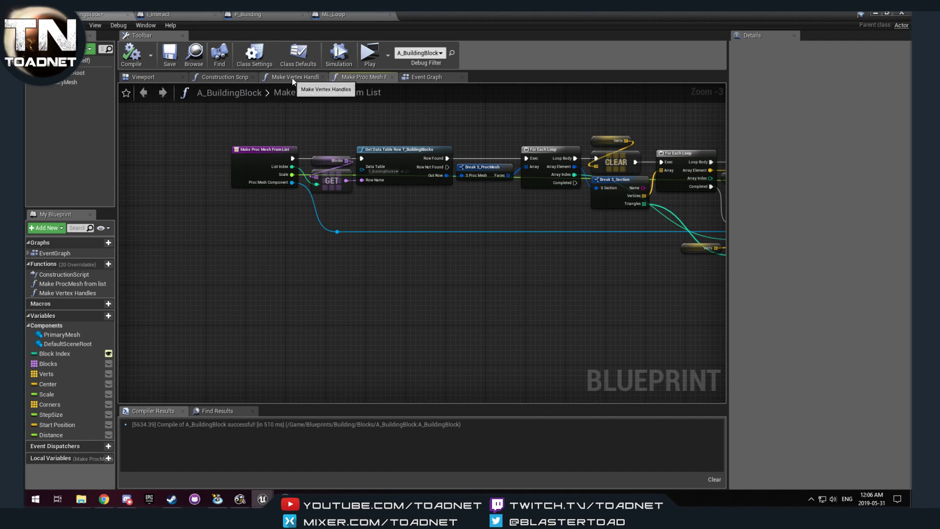
left_click(425, 77)
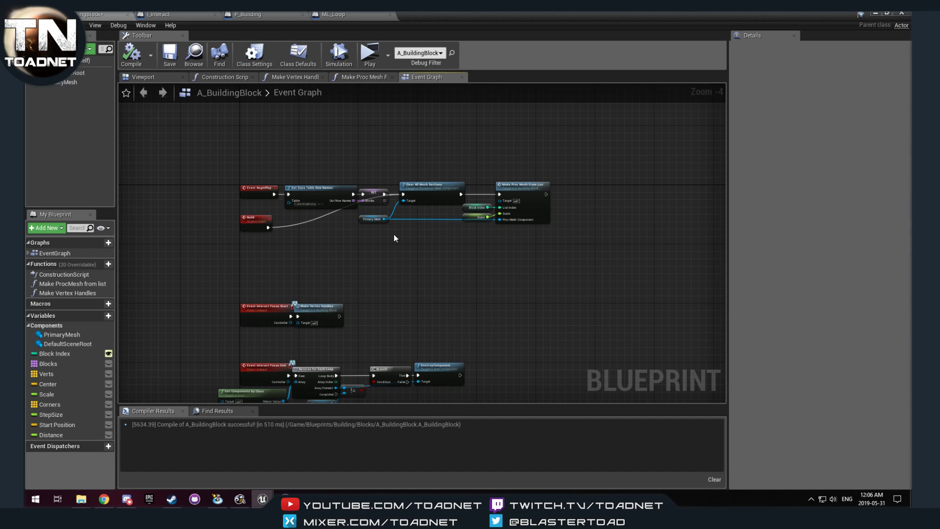
scroll(394, 234, "down", 1)
scroll(386, 228, "up", 2)
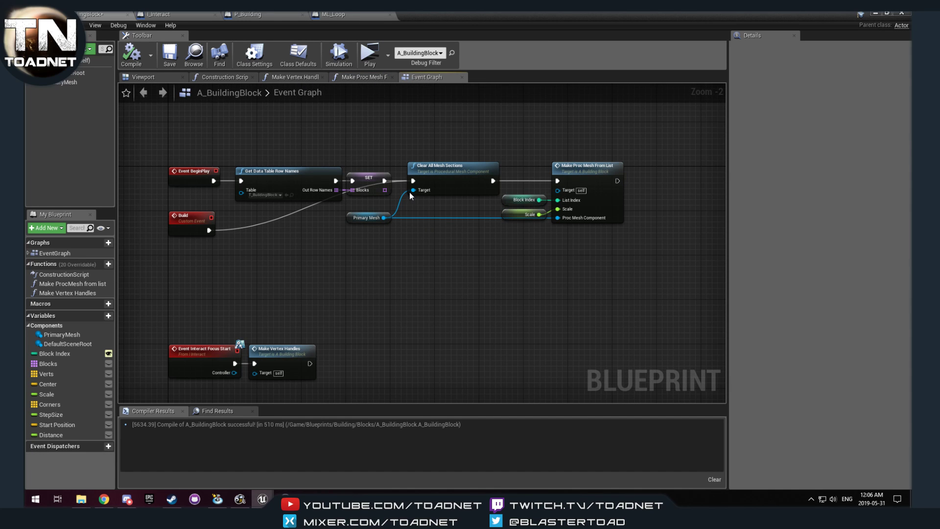
right_click_drag(493, 262, 406, 265)
double_click(508, 168)
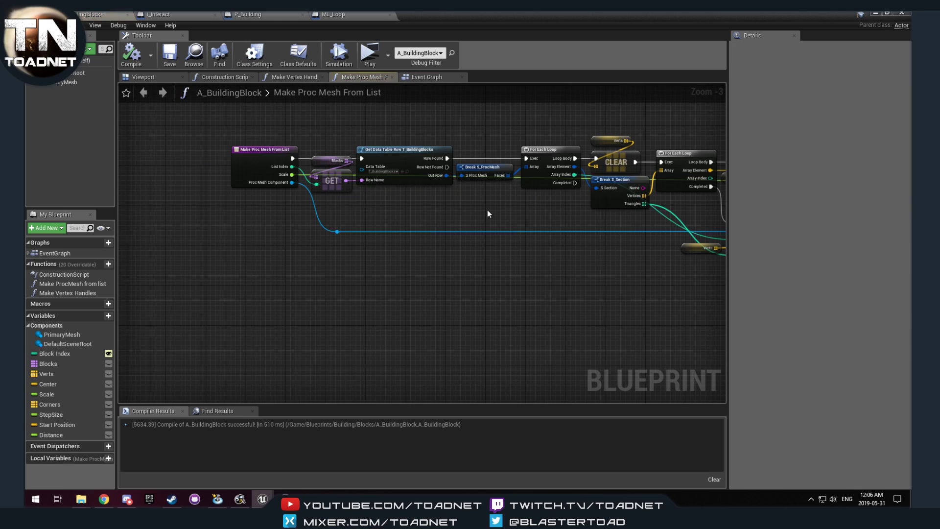
right_click_drag(488, 214, 277, 168)
scroll(259, 211, "down", 1)
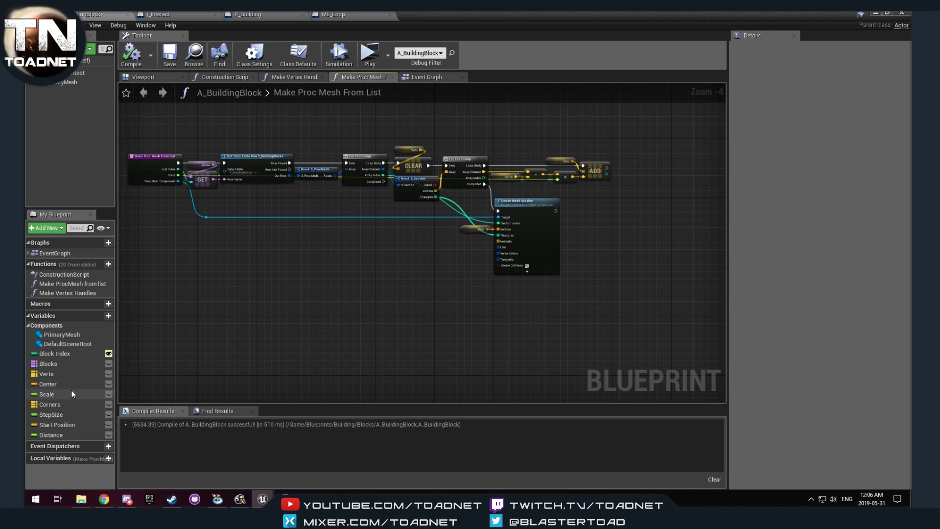
- Set the Block Index variable's default value to 1, compile and save, and inspect the block and its handles in a game preview
left_click(53, 354)
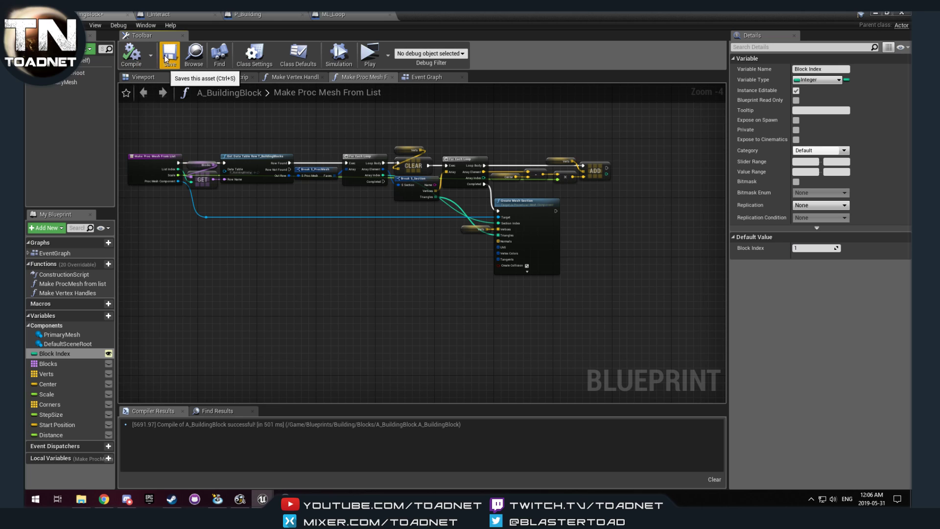
left_click(369, 52)
left_click(507, 225)
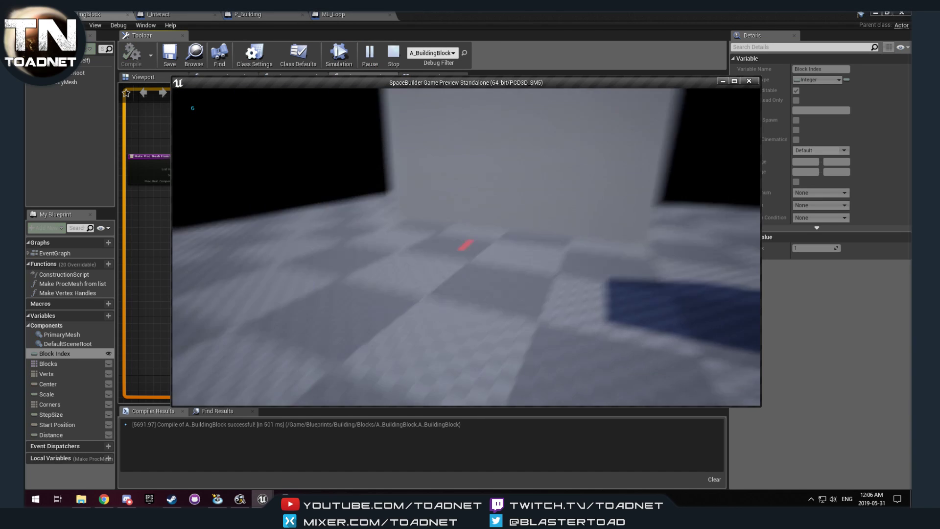
key("s")
key("d")
key("d")
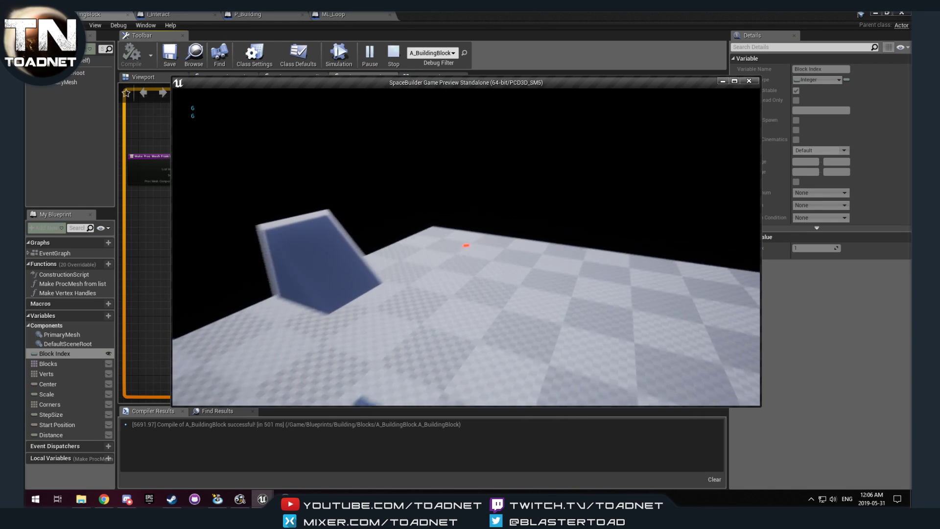
key("w")
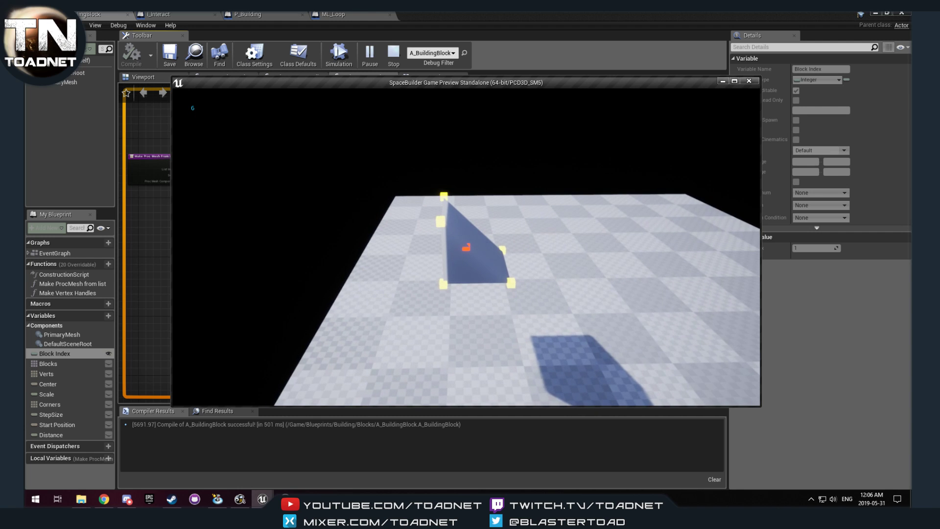
key("d")
key("s")
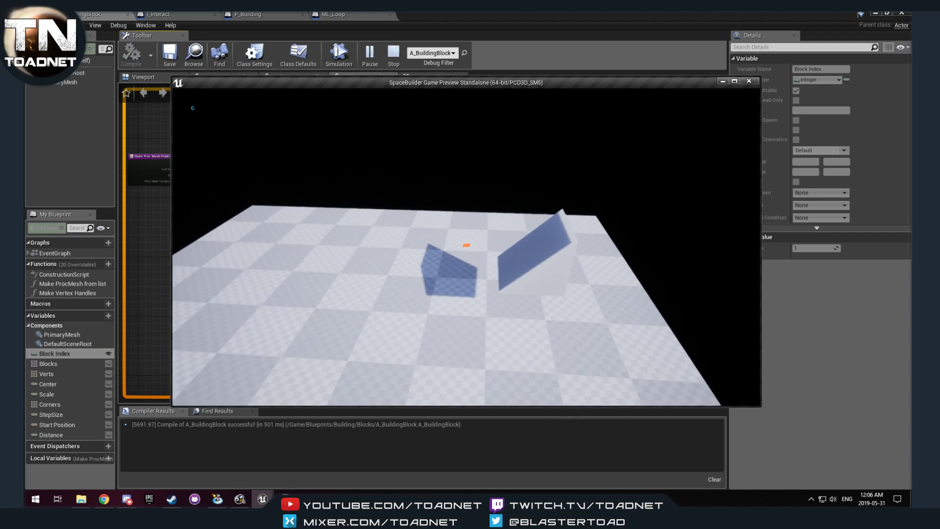
key("w")
key("a")
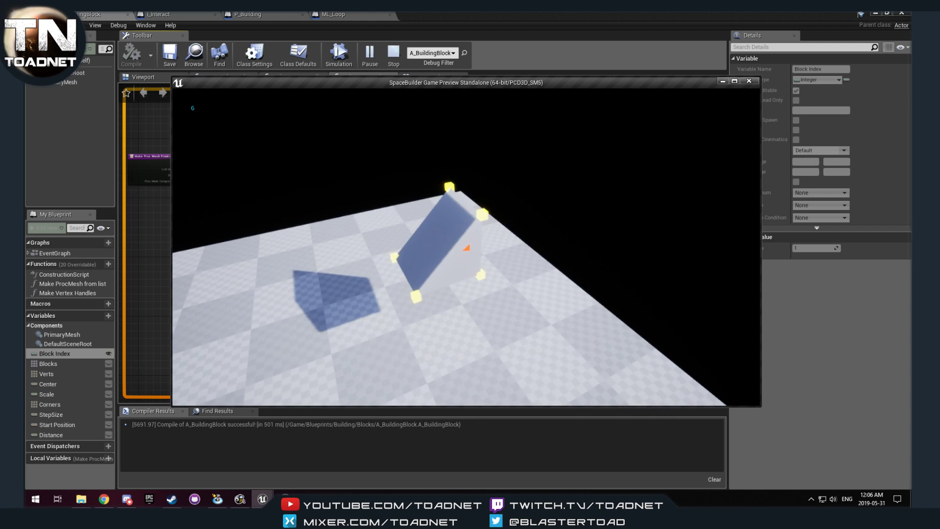
key("Escape")
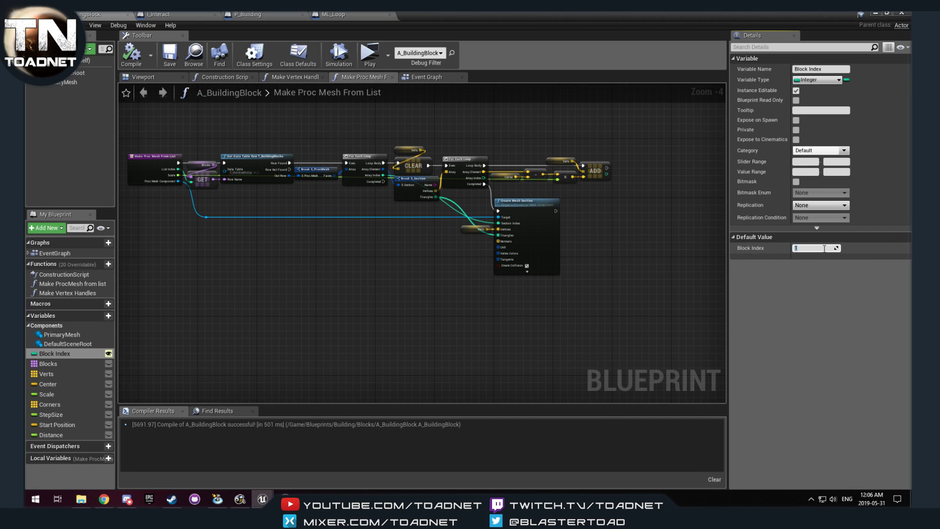
- Set the Block Index default value to 3, compile, and inspect the resulting block and its vertex handles in a game preview
left_click(135, 57)
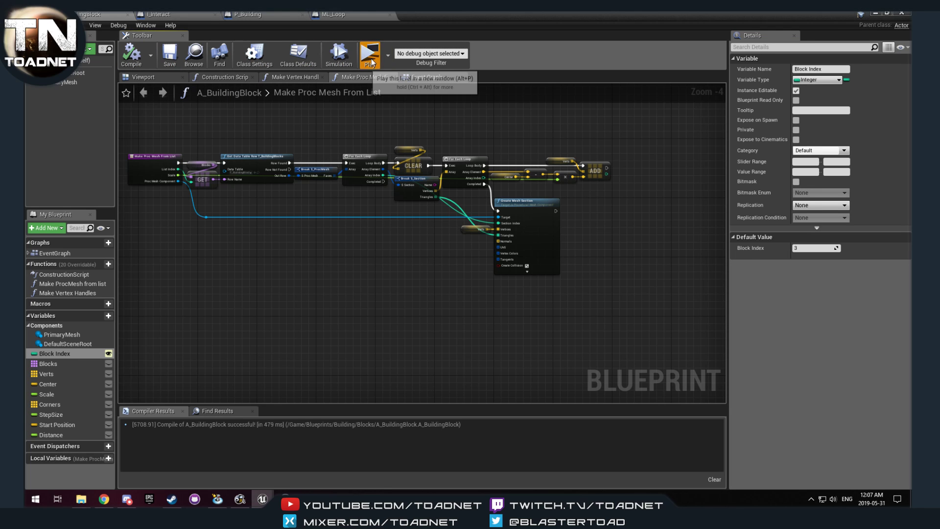
left_click(371, 57)
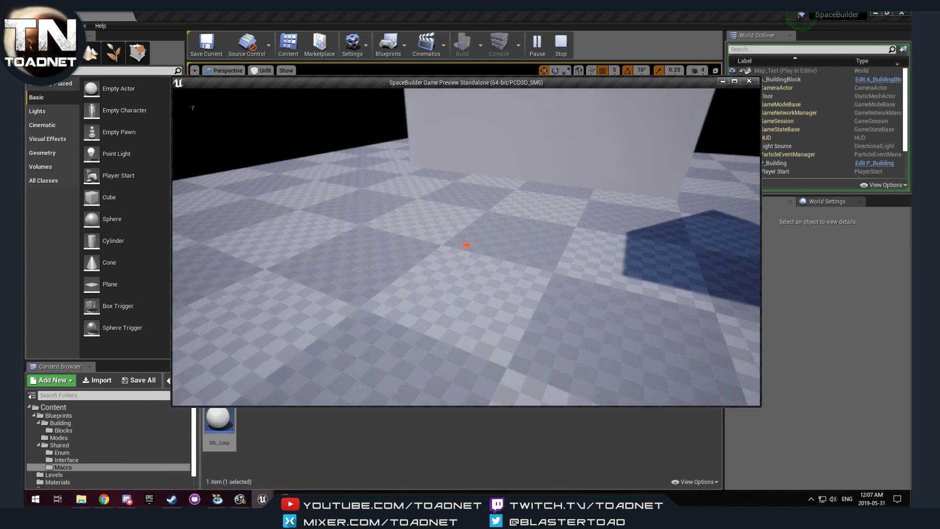
key("s")
key("w")
key("s")
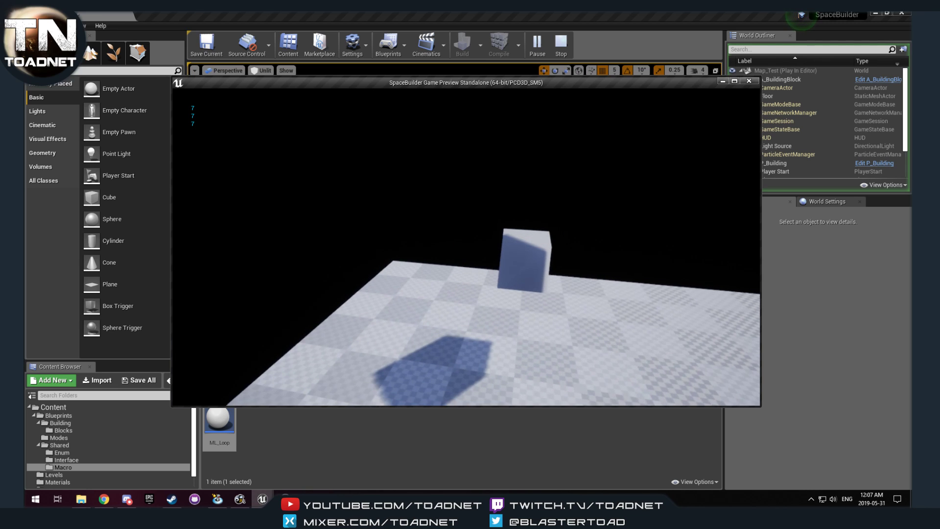
key("w")
key("a")
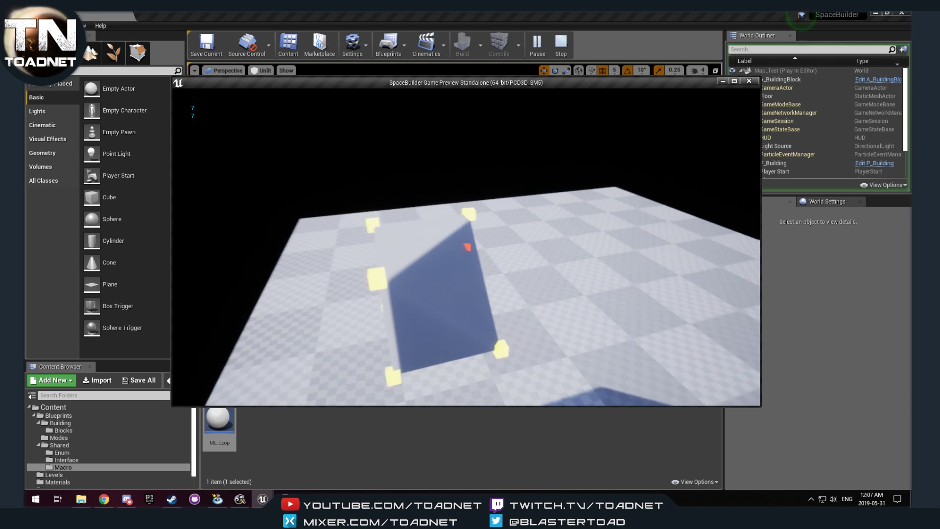
key("s")
key("d")
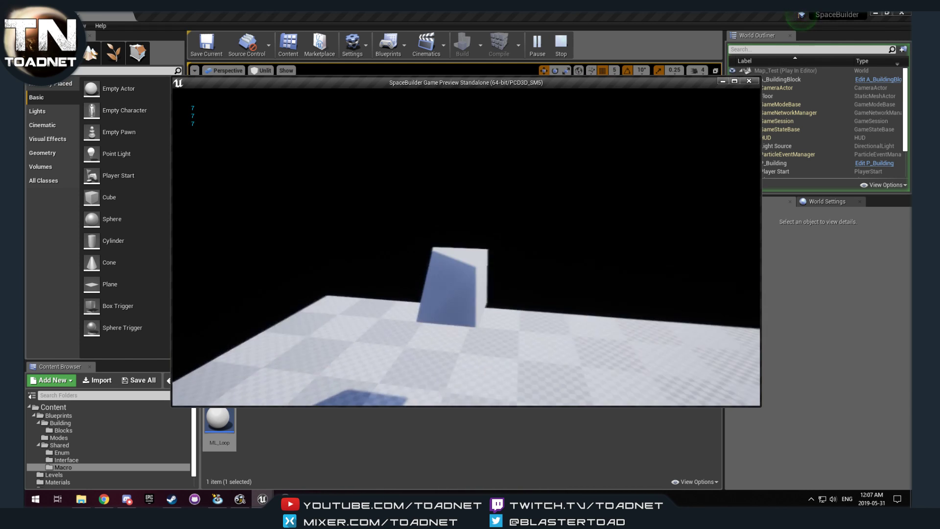
key("d")
key("w")
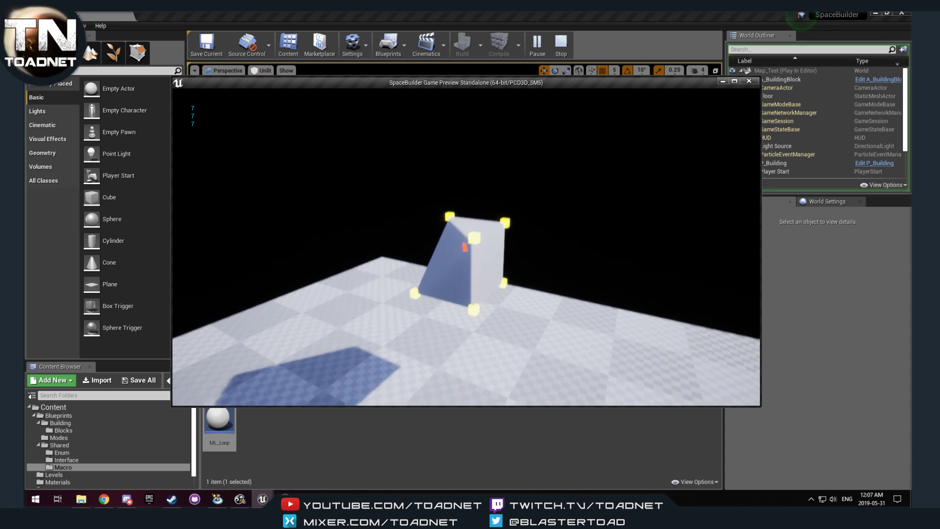
key("a")
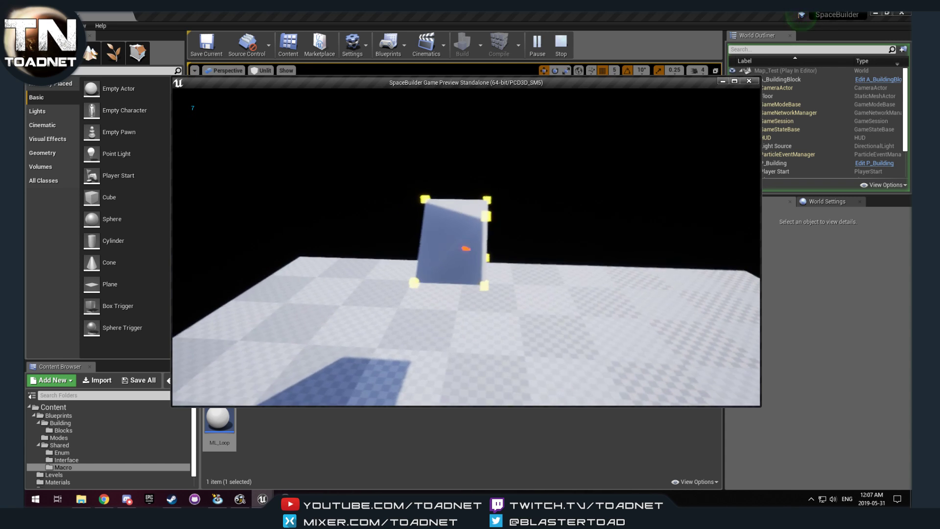
key("Escape")
- Return to the A_BuildingBlock blueprint, set the Block Index default value to 0, compile and save, and play the level from the level editor
double_click(220, 421)
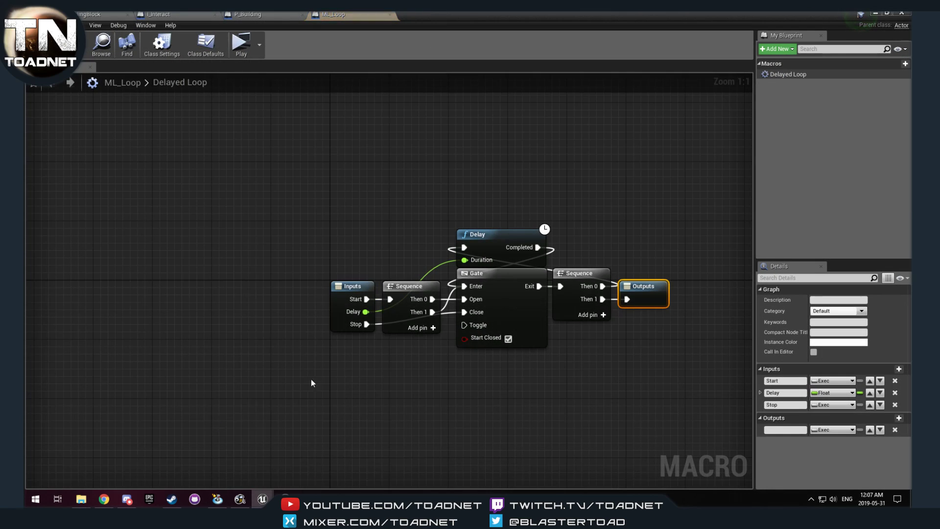
left_click(118, 15)
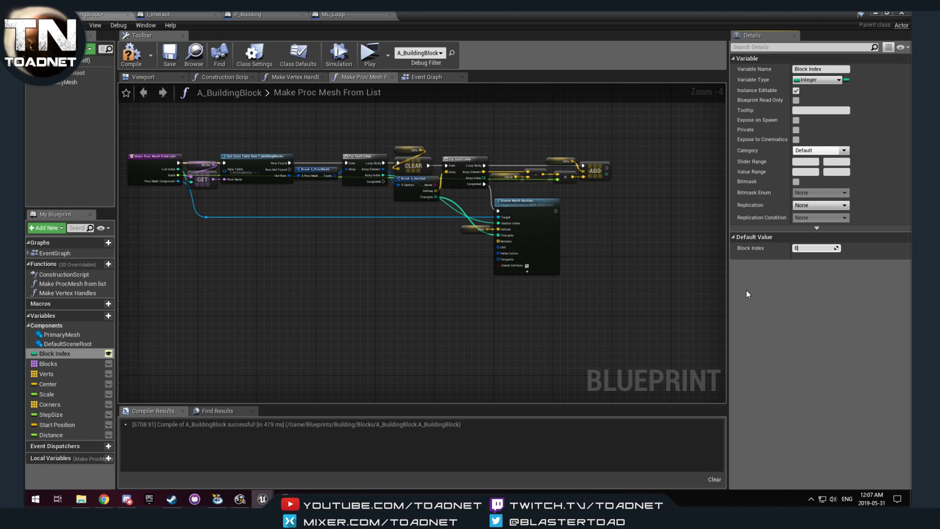
left_click(167, 60)
left_click(880, 15)
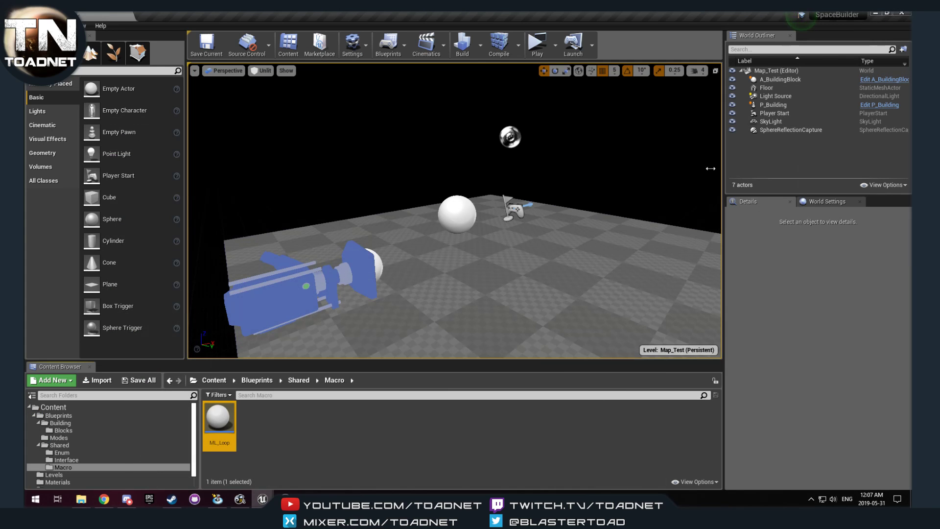
left_click(537, 43)
left_click(562, 194)
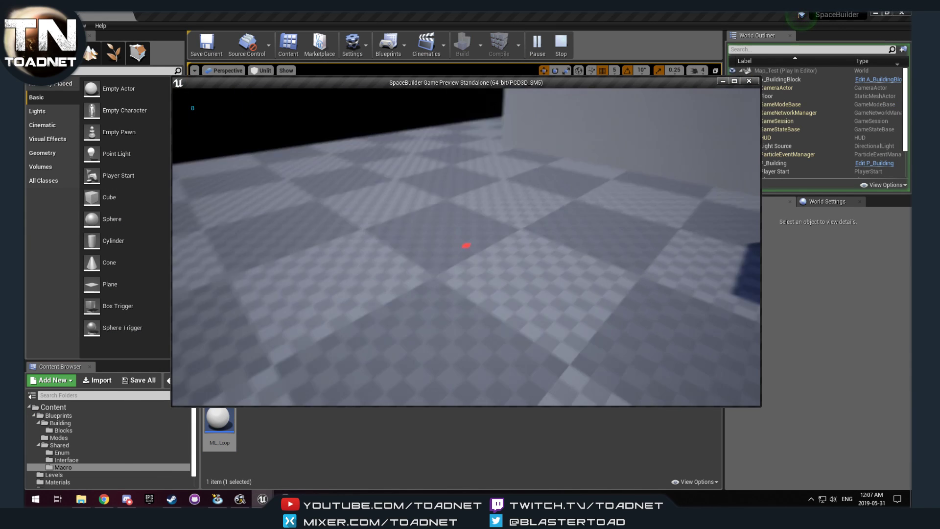
- Examine the cube block and its corner handles from several sides in the game preview
key("s")
key("s")
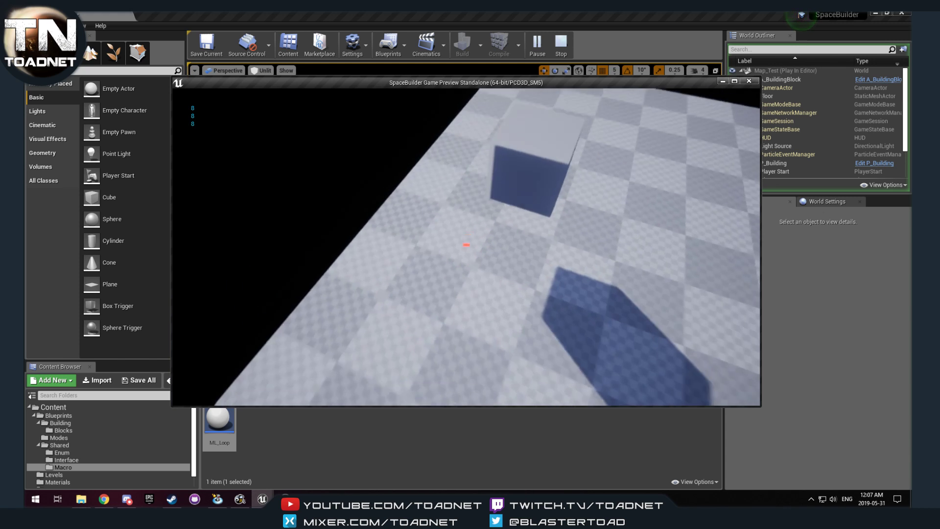
key("w")
key("d")
key("a")
key("a")
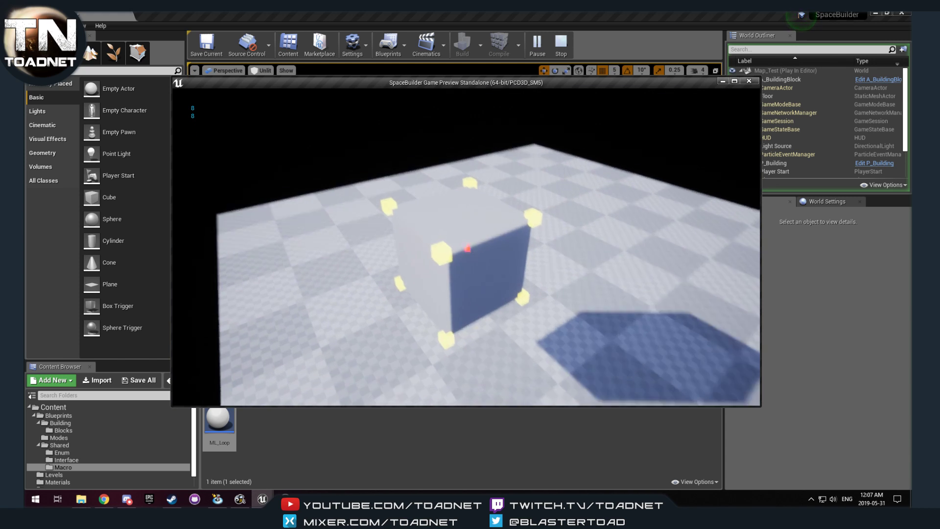
key("s")
key("w")
key("d")
key("s")
key("a")
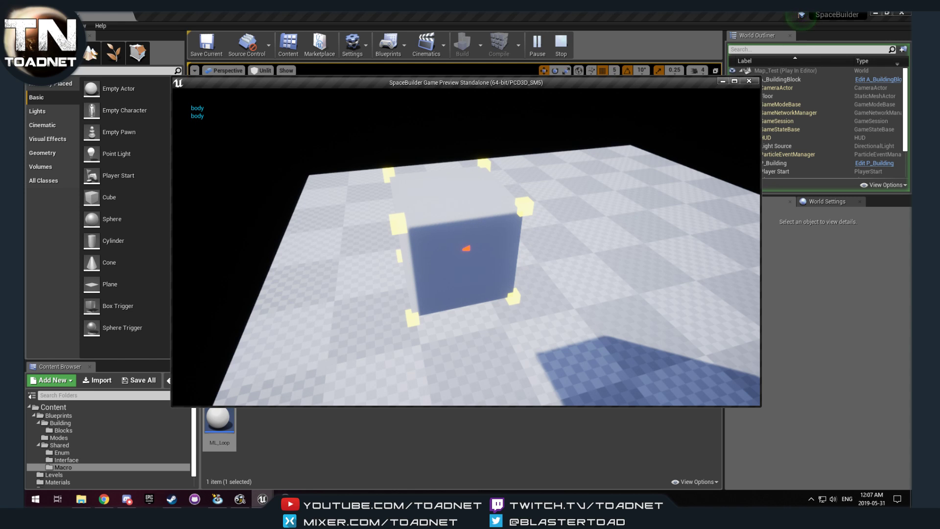
- Reshape the cube in the preview by pulling an upper corner far upward and moving lower corner handles outward along the floor
key("d")
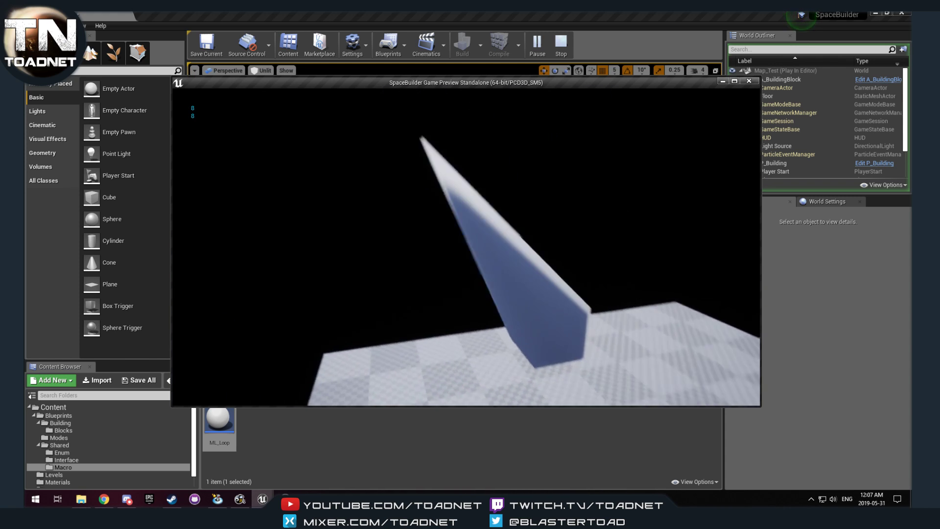
key("w")
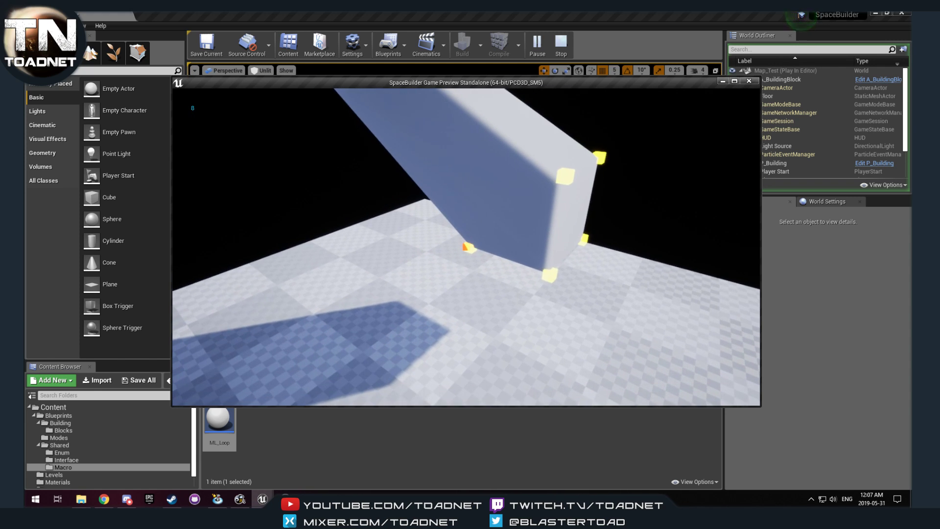
left_click(465, 248)
left_click(466, 247)
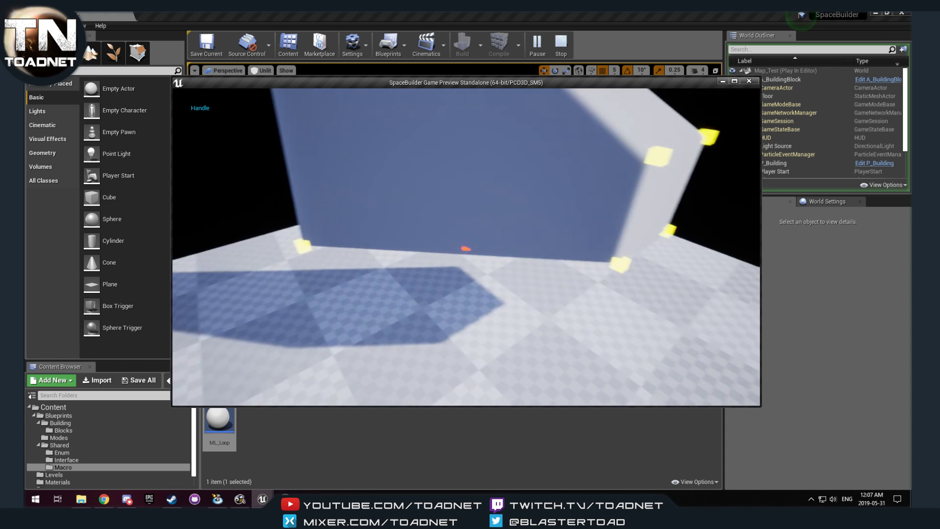
left_click(466, 245)
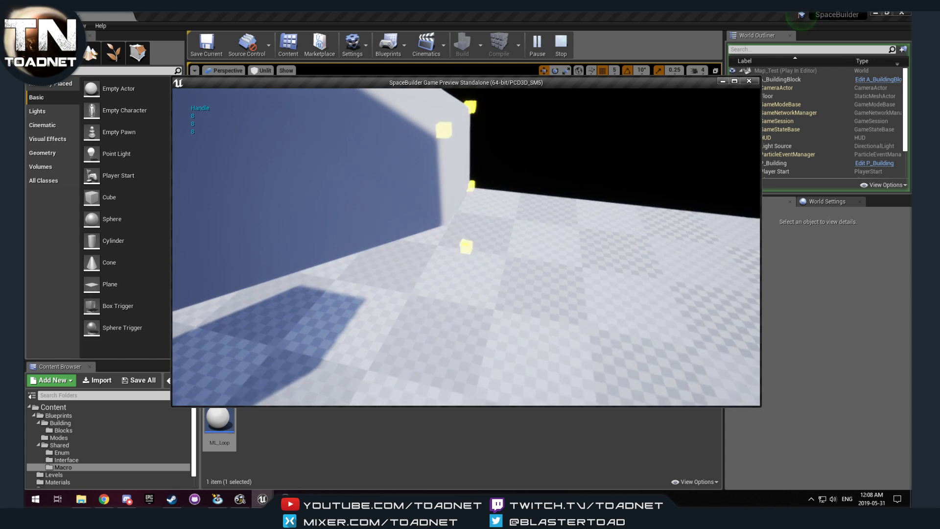
key("s")
left_click(466, 246)
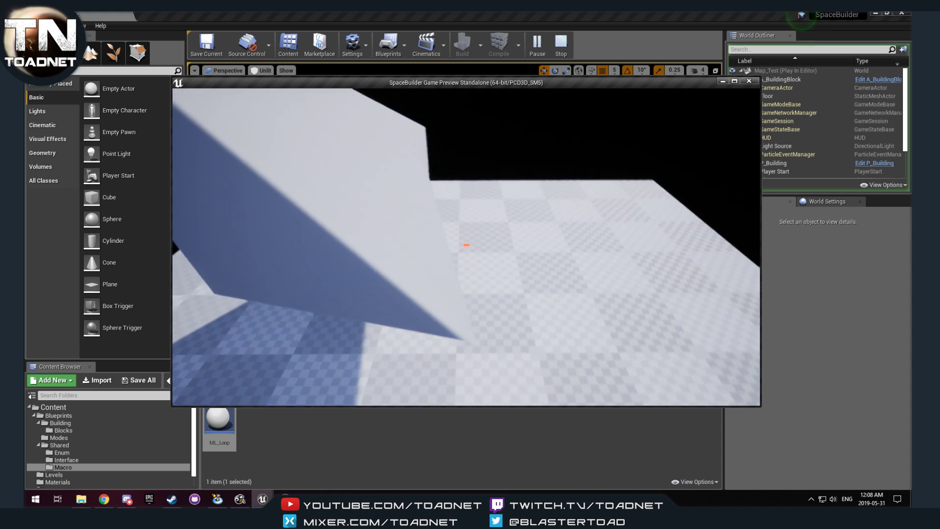
- Grab another upper corner handle of the stretched block and reposition it near the raised corner
key("s")
key("w")
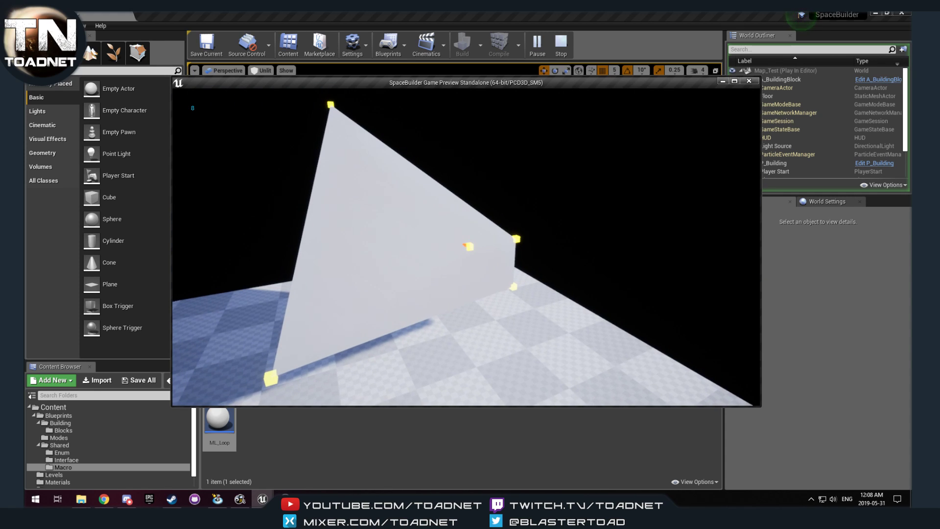
left_click(466, 247)
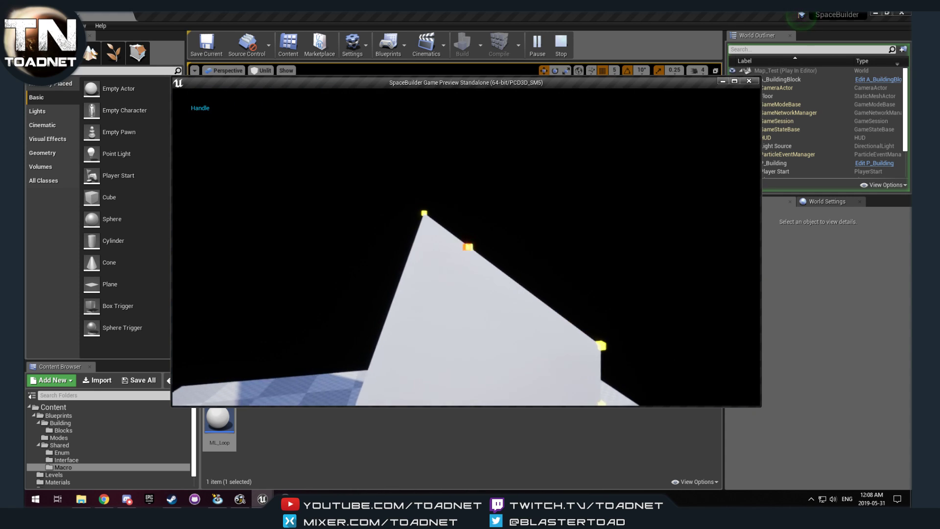
key("w")
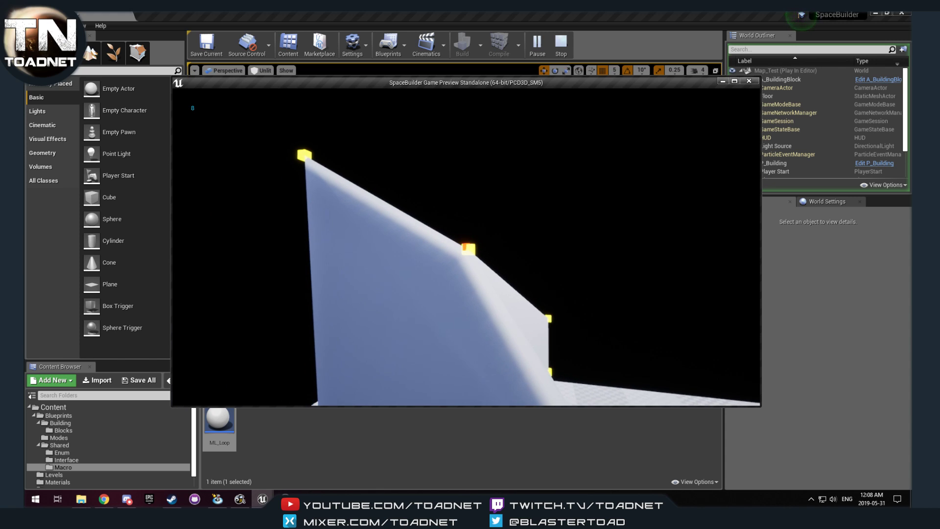
left_click(466, 247)
key("s")
key("d")
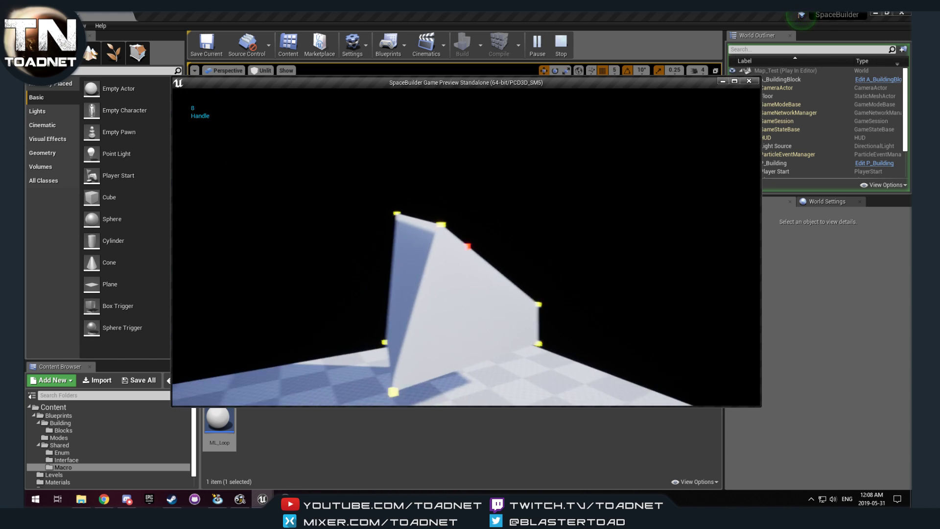
- Grab and reposition further corner handles around the far side of the block, checking the deformed faces from different angles
key("w")
key("d")
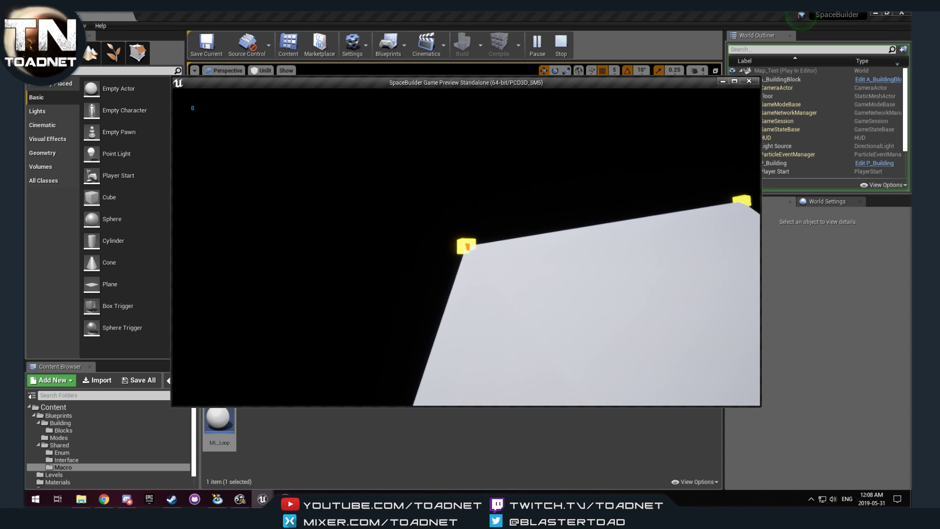
left_click(466, 247)
key("a")
key("s")
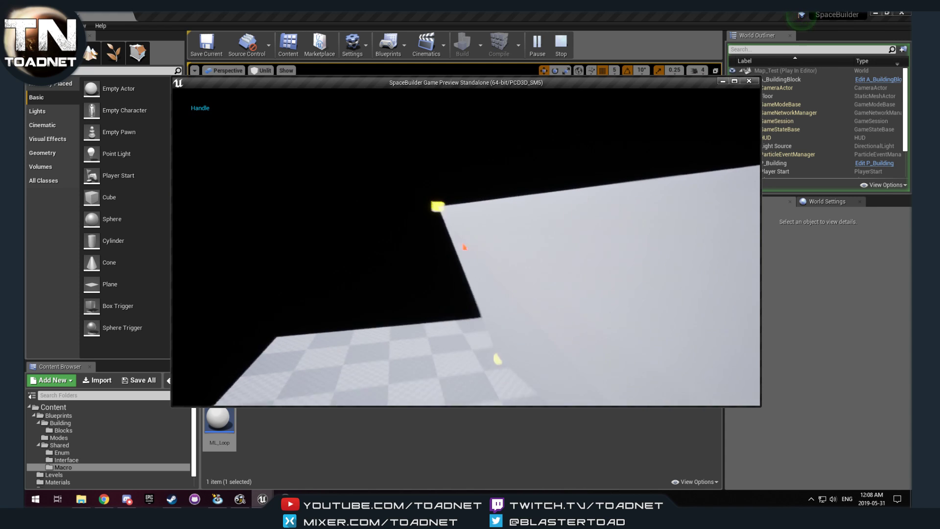
key("s")
key("w")
key("d")
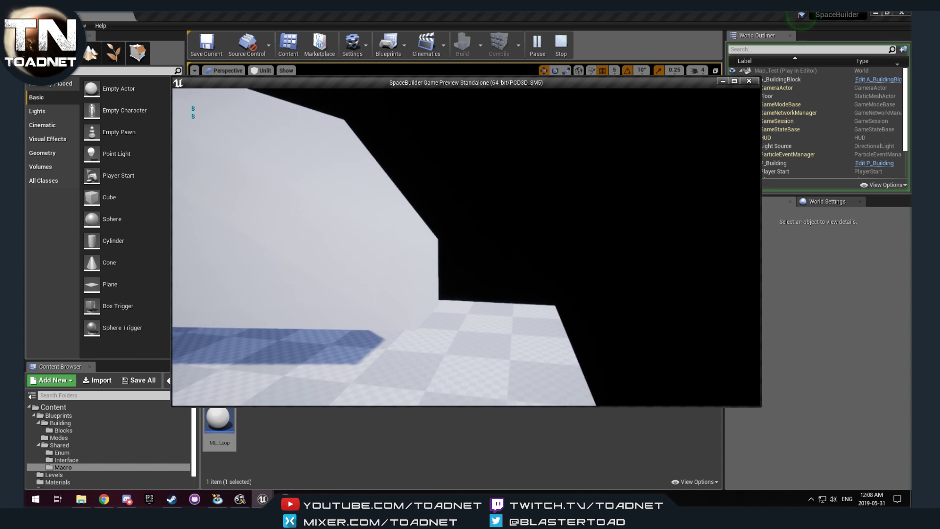
key("w")
left_click(466, 247)
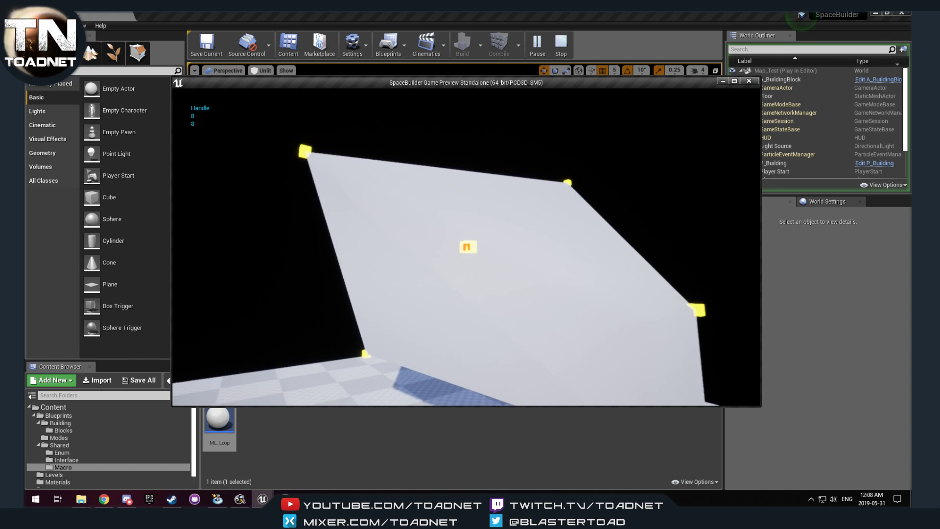
key("s")
key("d")
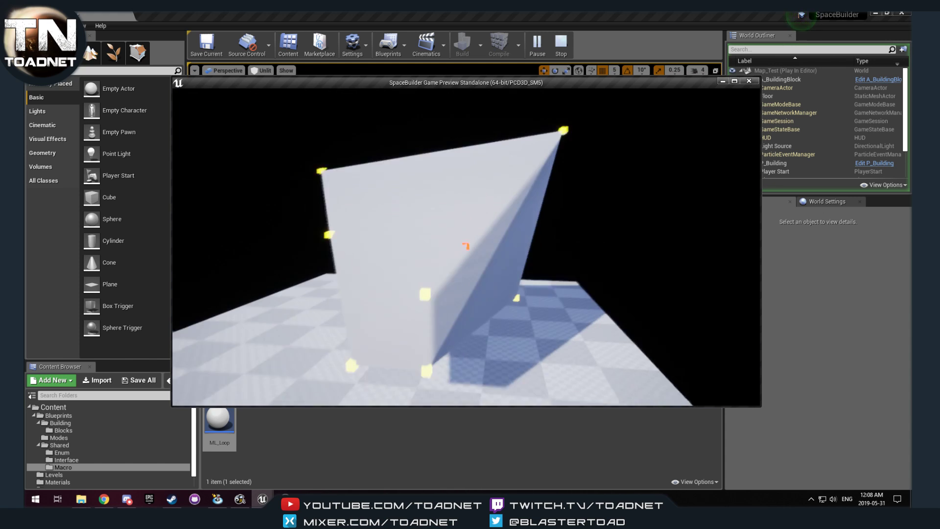
- Test one more corner handle on the side edge of the deformed block, and end the game preview
key("s")
key("w")
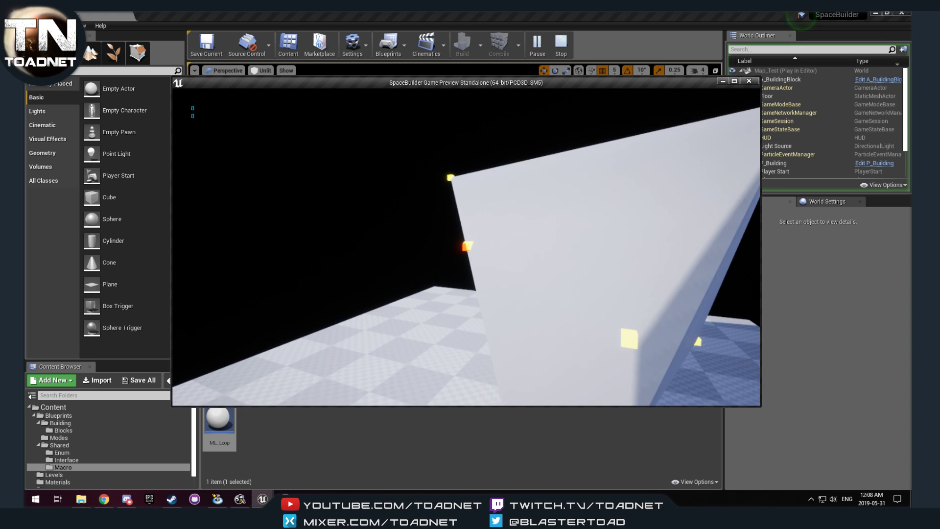
left_click(466, 248)
key("s")
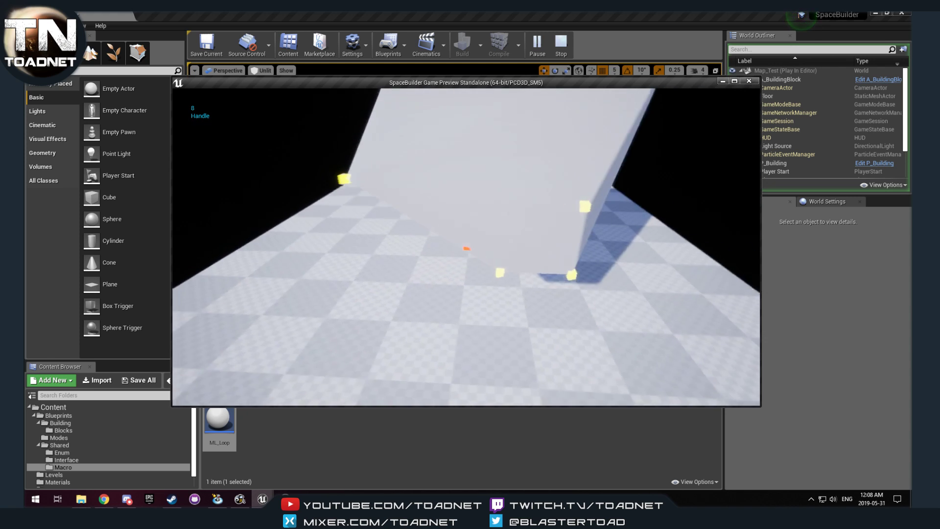
key("Escape")
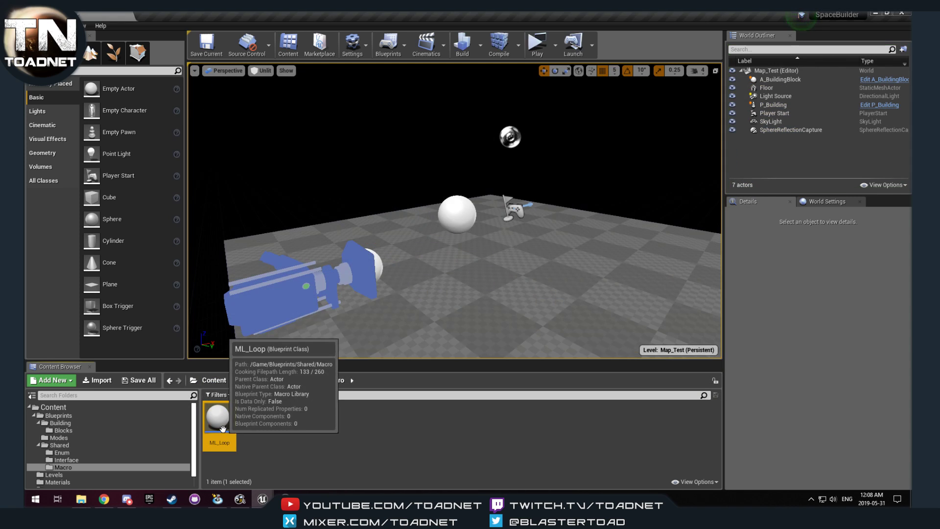
- Return to the A_BuildingBlock blueprint, set the Block Index default value to 2, compile, and start a game preview
double_click(220, 424)
left_click(93, 14)
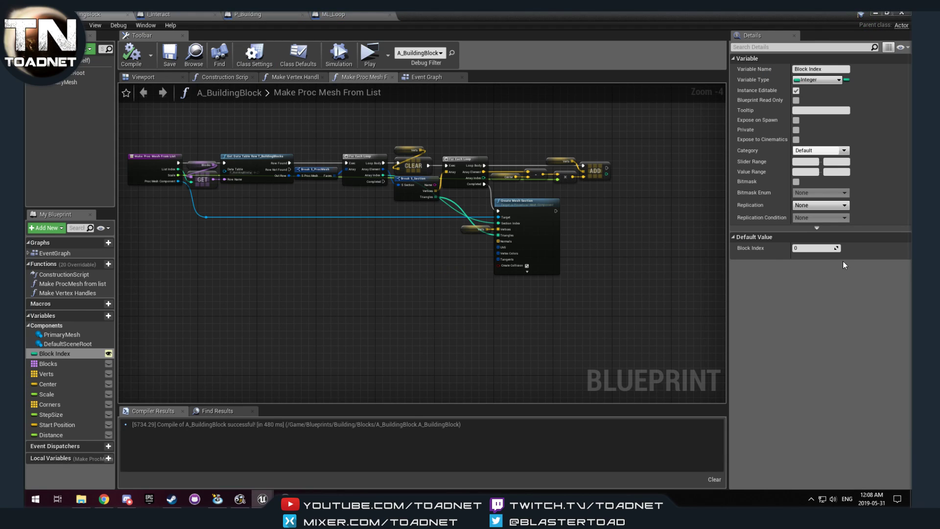
left_click(806, 248)
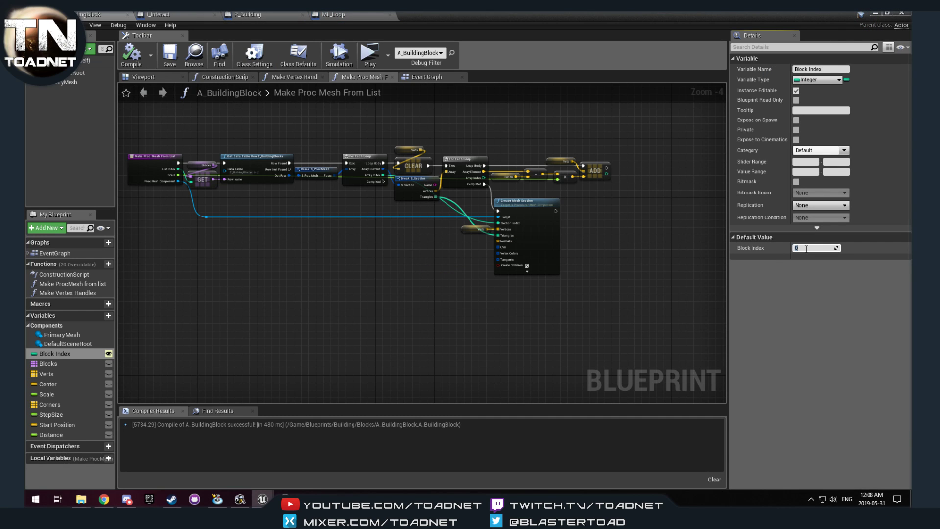
type("2")
left_click(131, 55)
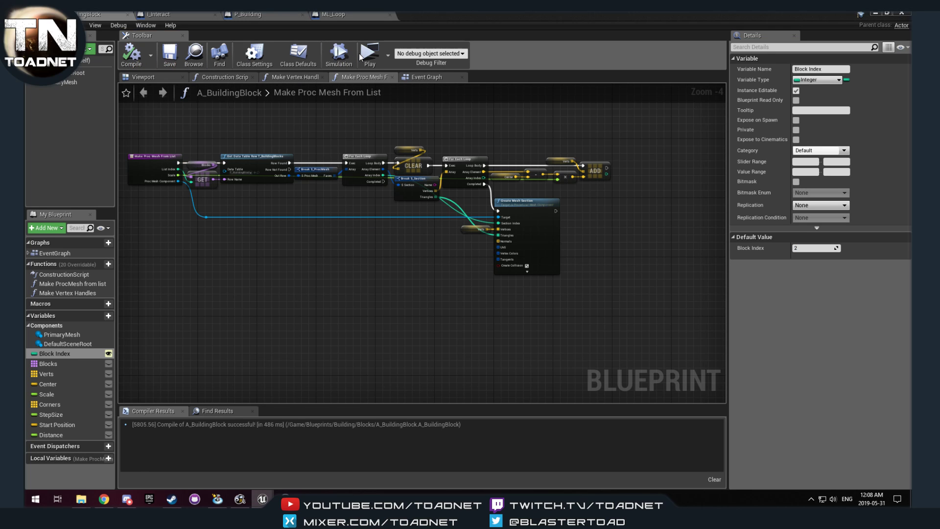
left_click(368, 54)
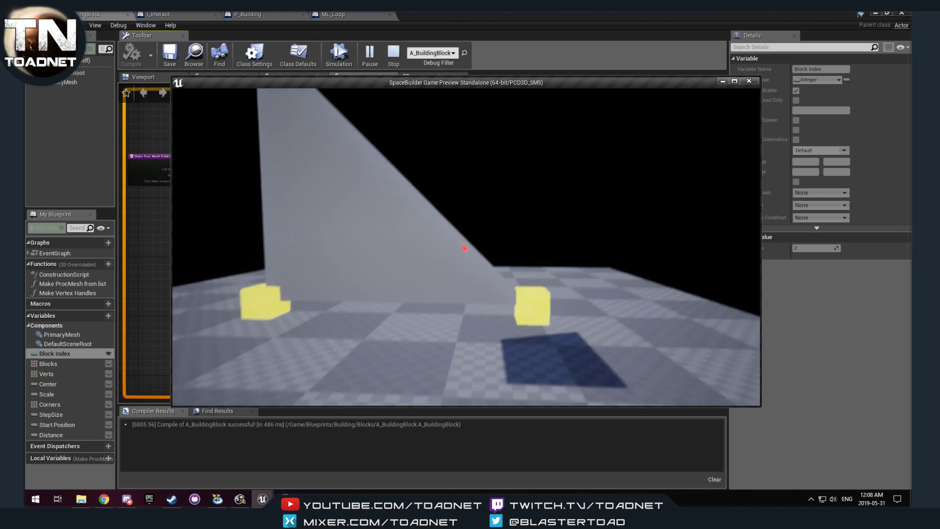
- Grab the handle at the tall block's peak and reposition it, checking the narrow shape from several sides
key("s")
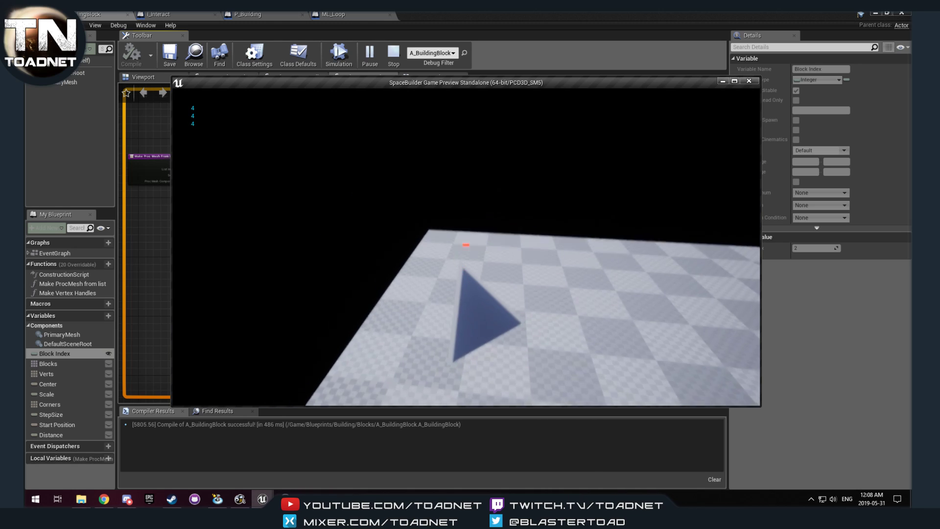
left_click(466, 246)
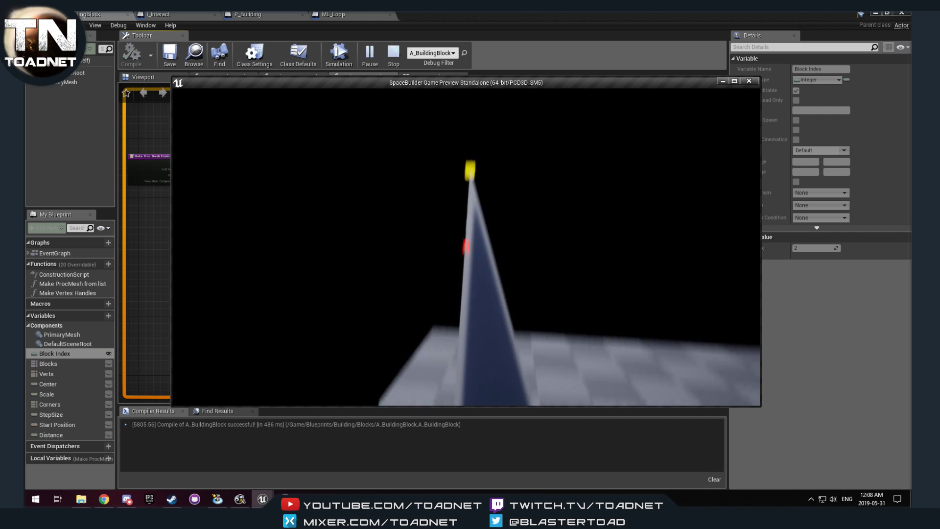
left_click(465, 247)
left_click(465, 246)
left_click(466, 246)
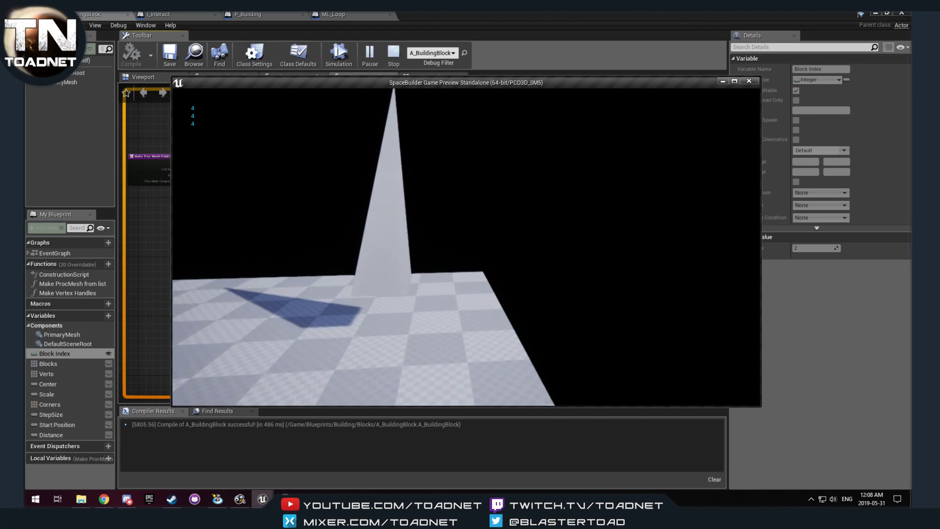
left_click(466, 246)
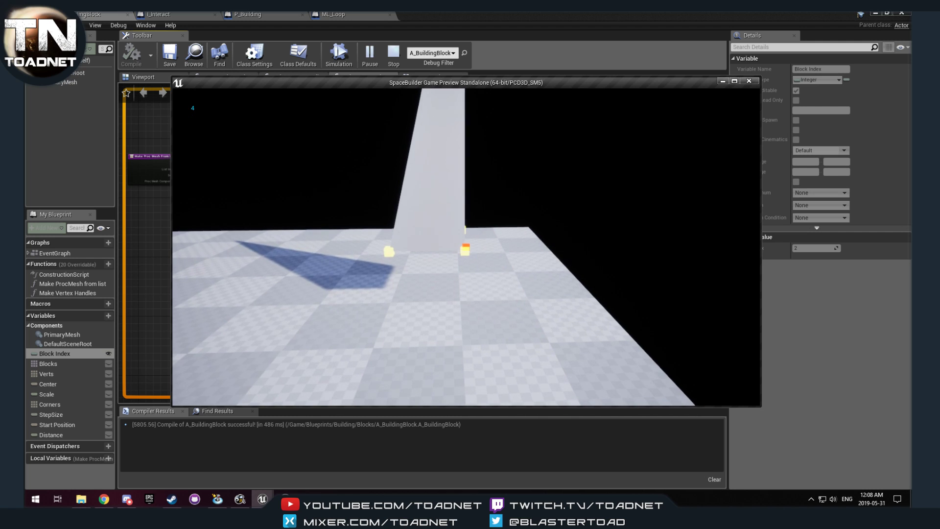
- Grab and reposition the lower corner handles of the tall block at the edge of the floor
left_click(465, 246)
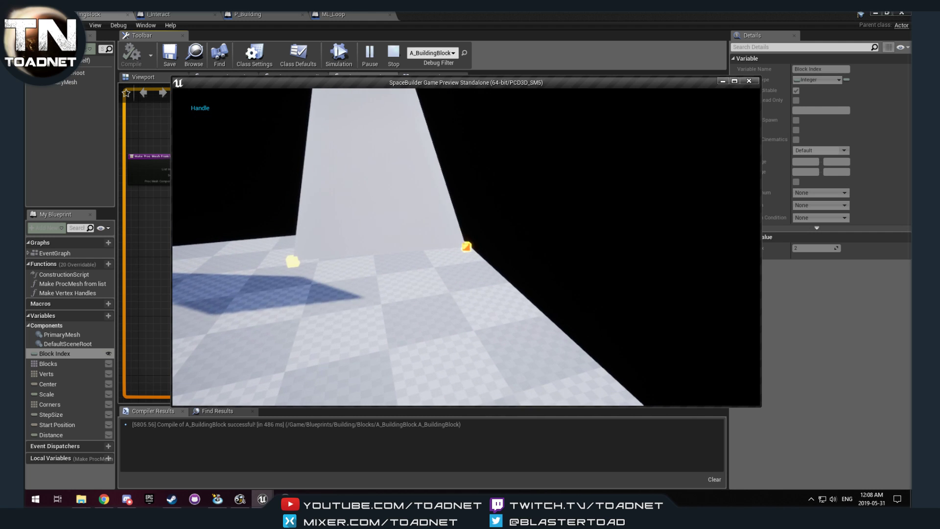
left_click(466, 247)
left_click(466, 246)
left_click(466, 247)
left_click(466, 247)
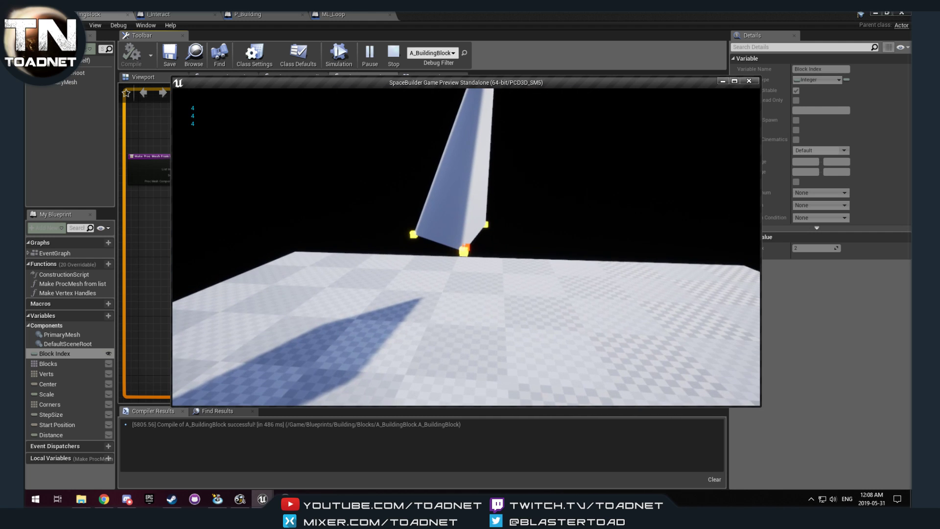
left_click(466, 247)
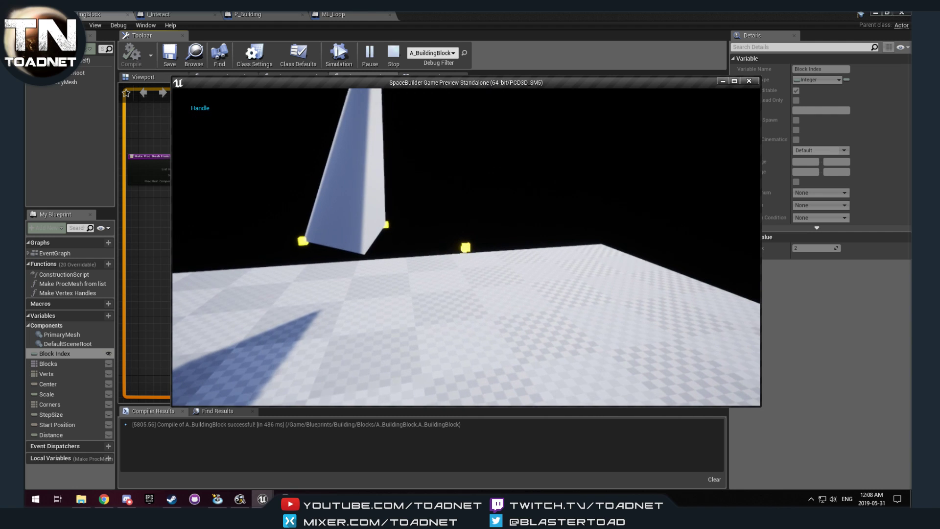
- Pull the far base corner handle of the floating block outward to widen its base
left_click(466, 247)
left_click(465, 246)
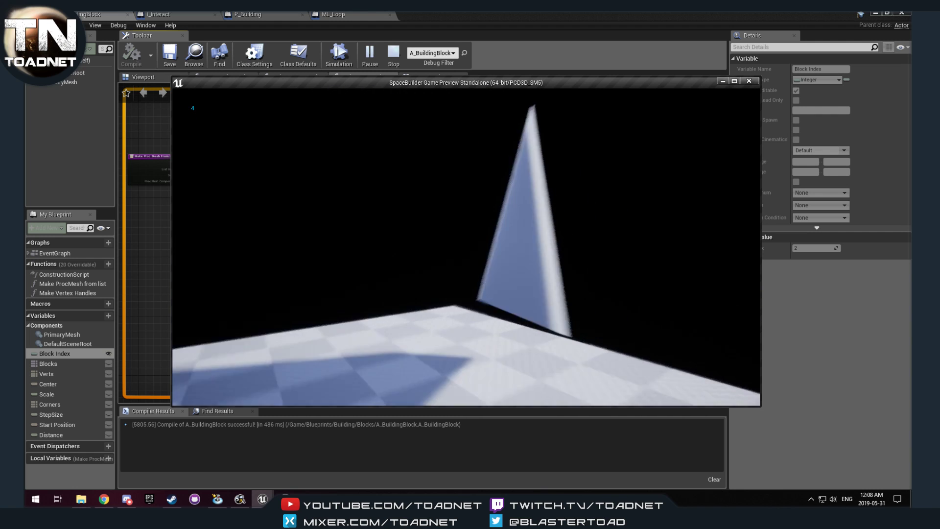
key("s")
key("w")
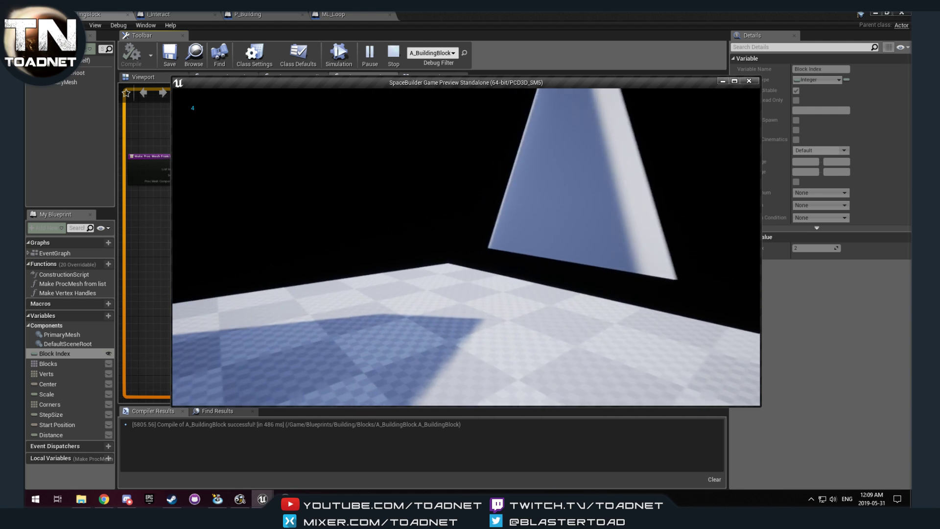
left_click(465, 246)
left_click(465, 247)
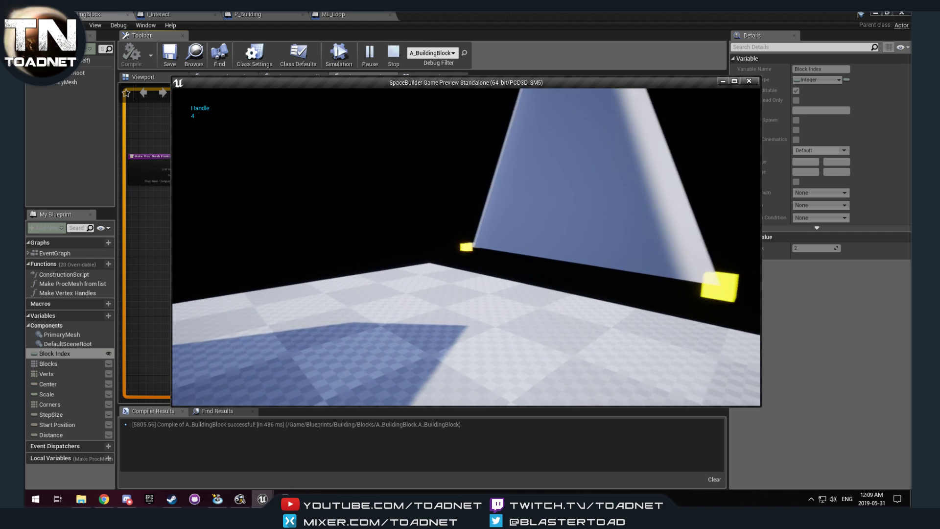
left_click(465, 246)
key("s")
left_click(465, 247)
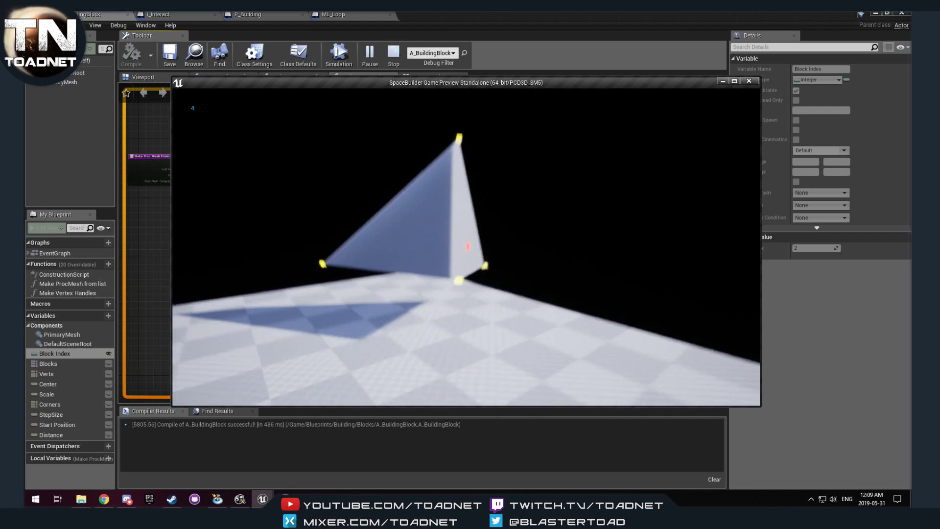
- Grab the block's peak handle and reposition it to lower the pointed top
key("d")
key("w")
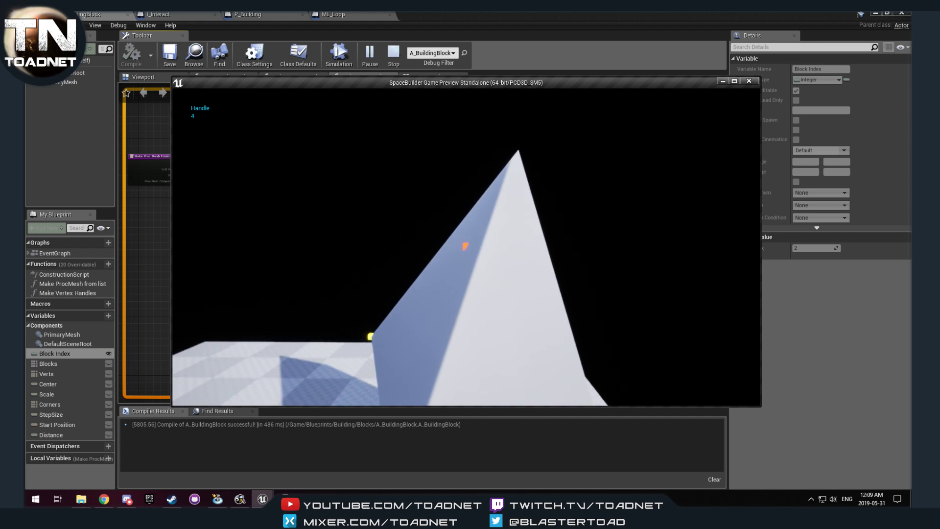
left_click(466, 247)
key("a")
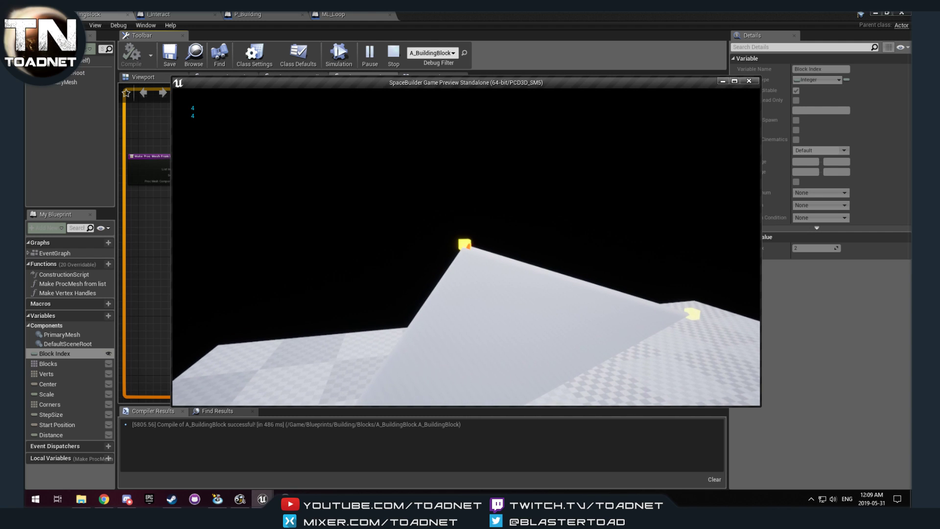
key("s")
key("a")
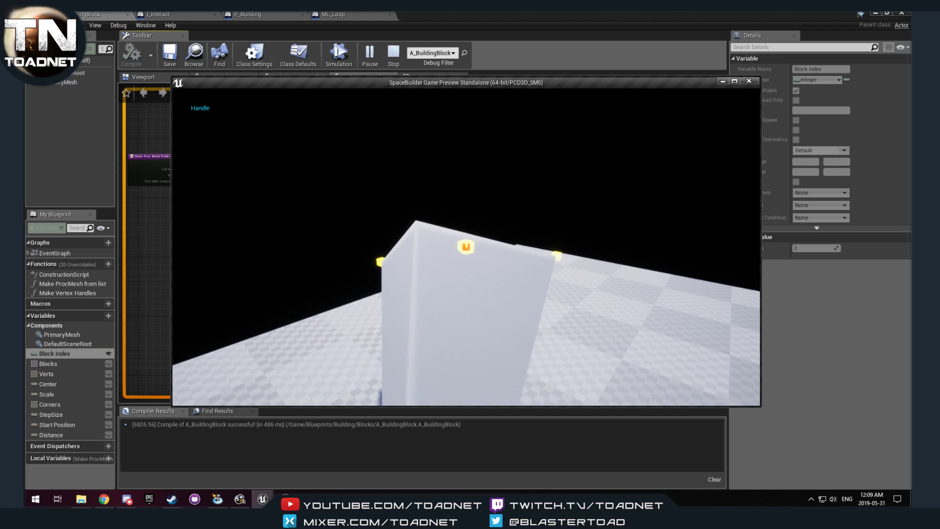
- Move the block's upper corner handles outward and closer to the floor to flatten the shape
key("a")
key("s")
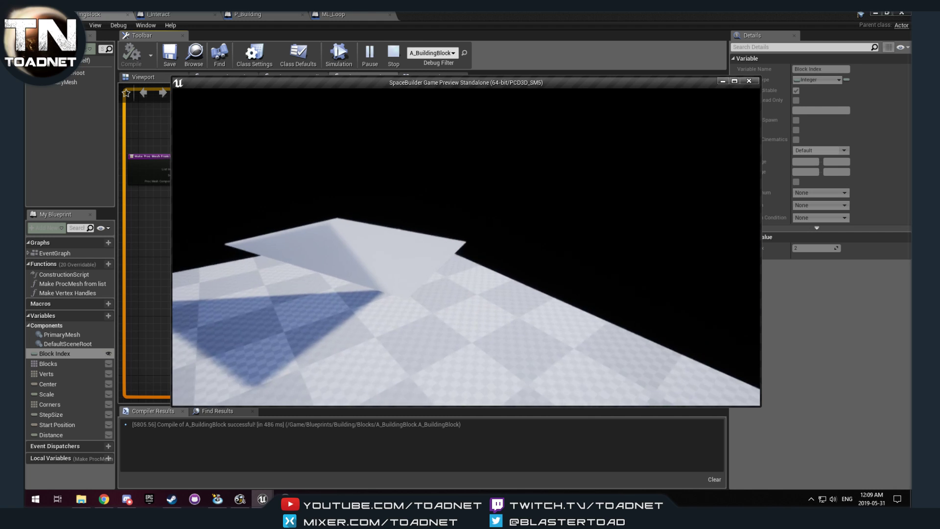
key("w")
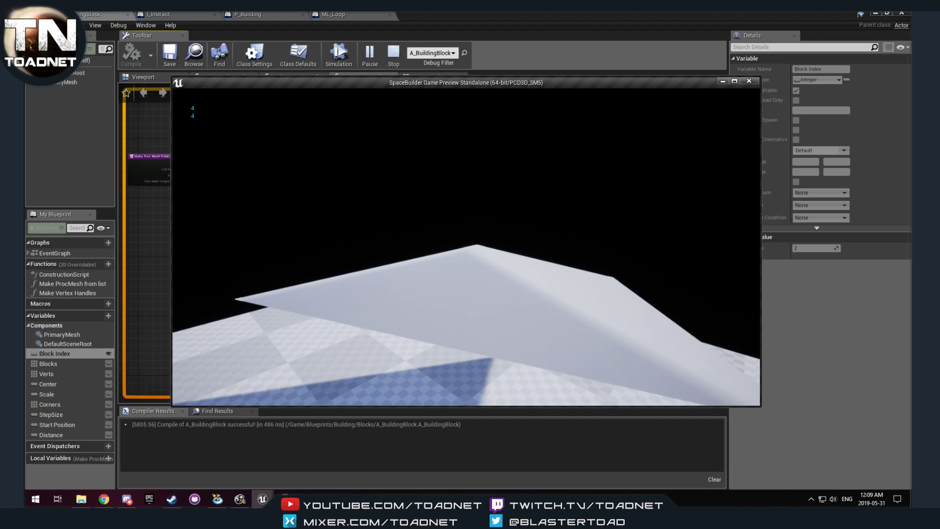
key("d")
key("s")
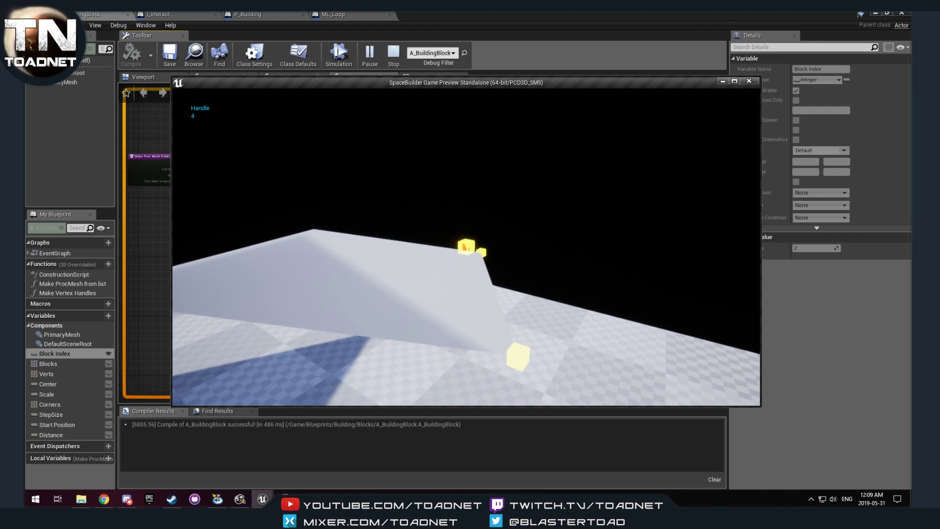
key("w")
key("a")
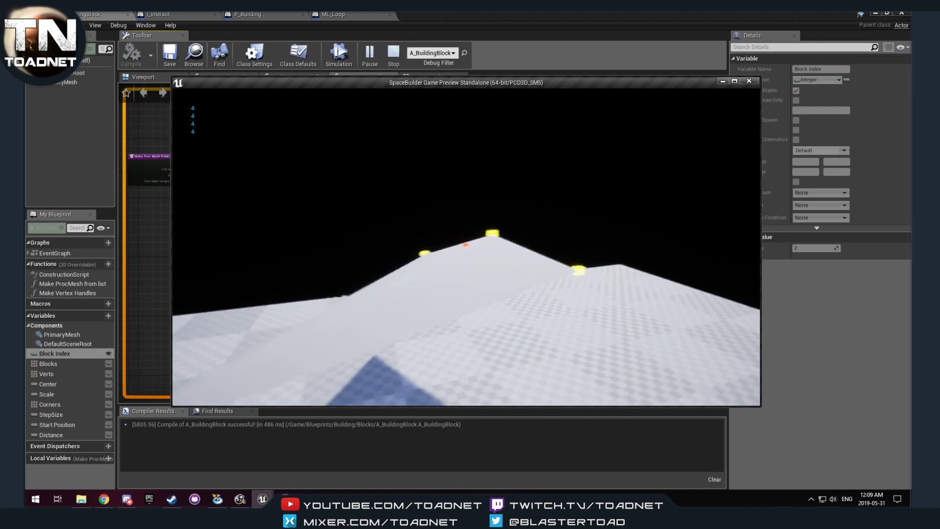
- Circle the flattened block and reposition a handle beside its peak
key("s")
key("d")
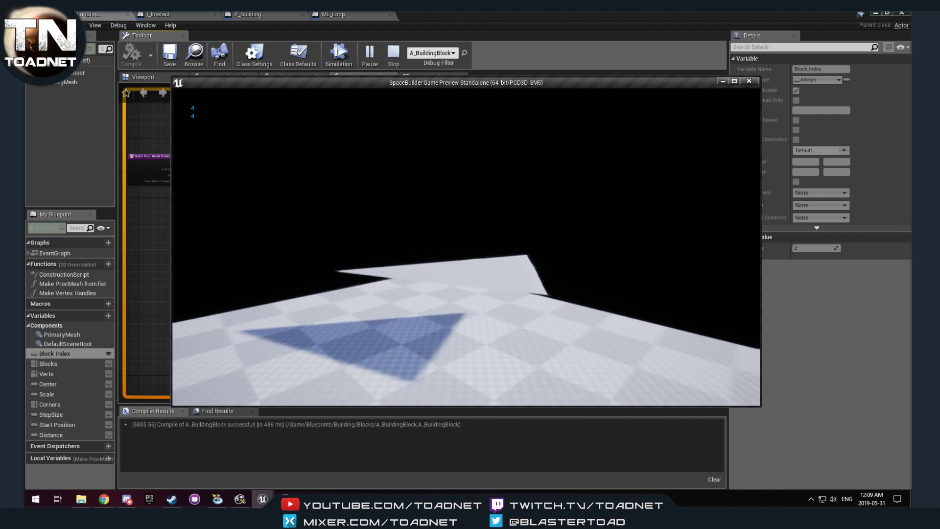
key("s")
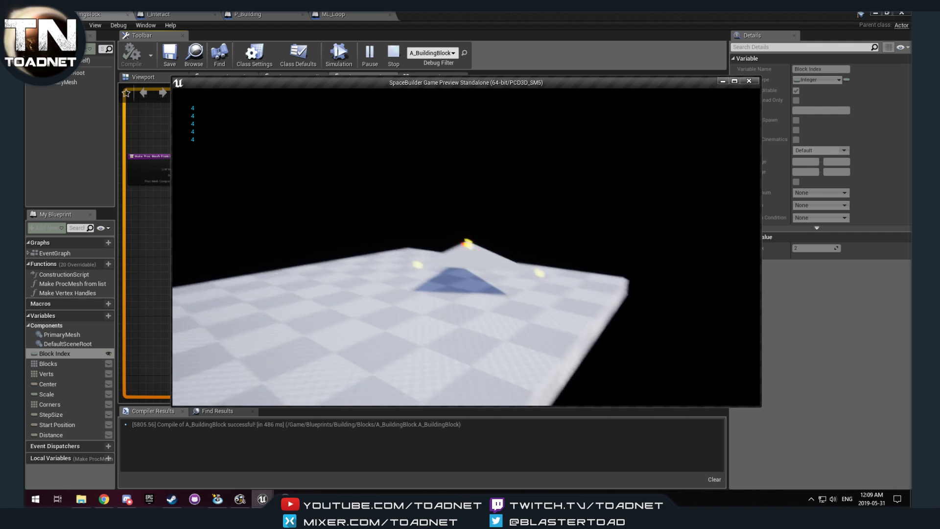
key("w")
left_click(466, 247)
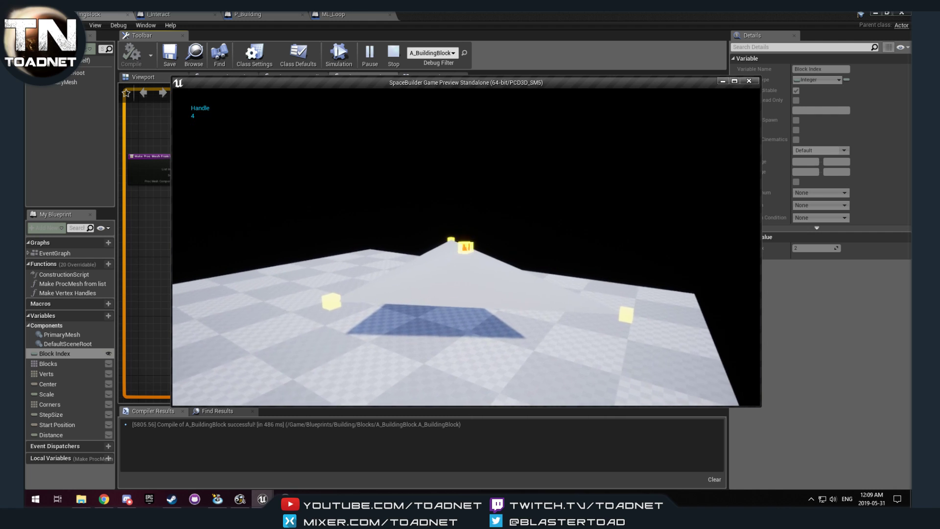
- Inspect the reshaped flat block from above and the side, and end the game preview
key("w")
key("w")
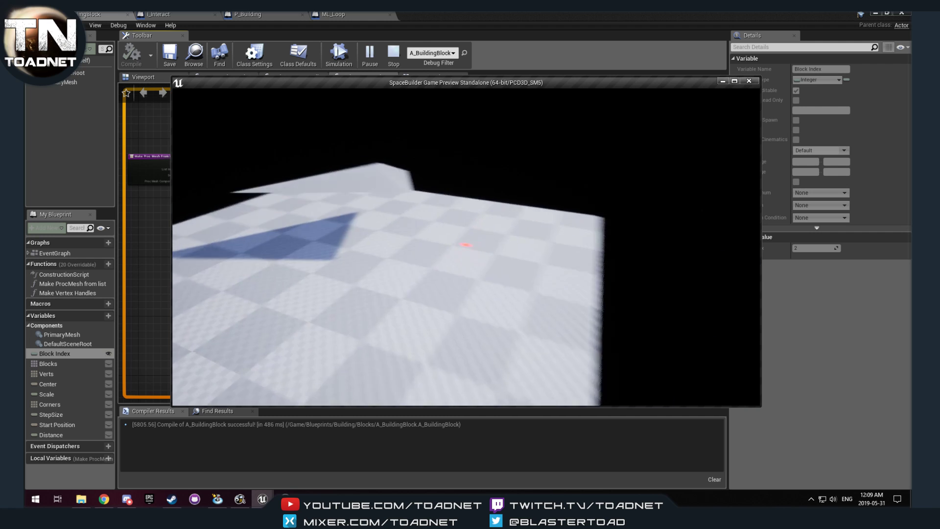
key("s")
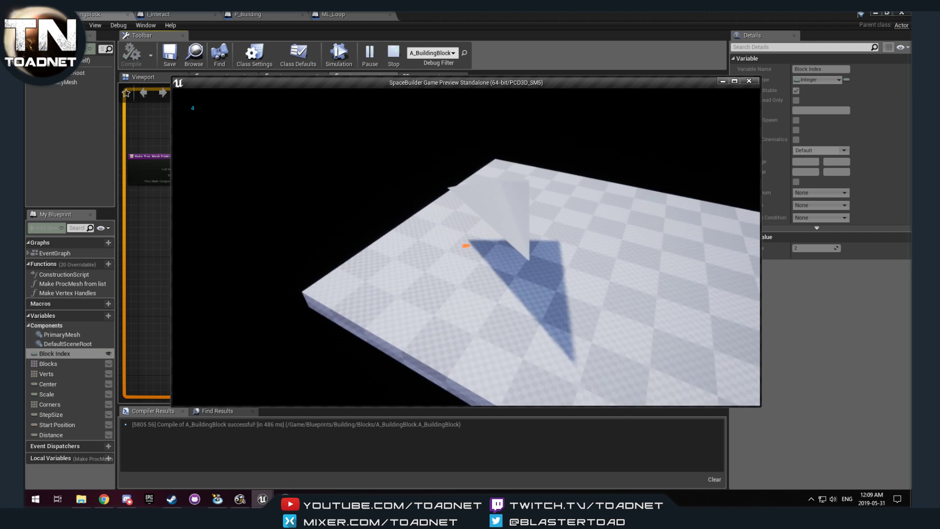
key("w")
key("d")
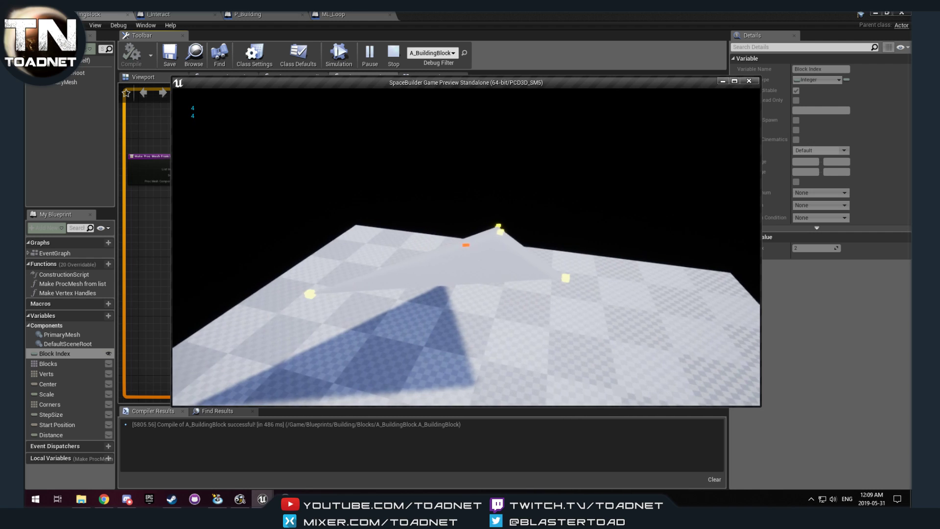
key("Escape")
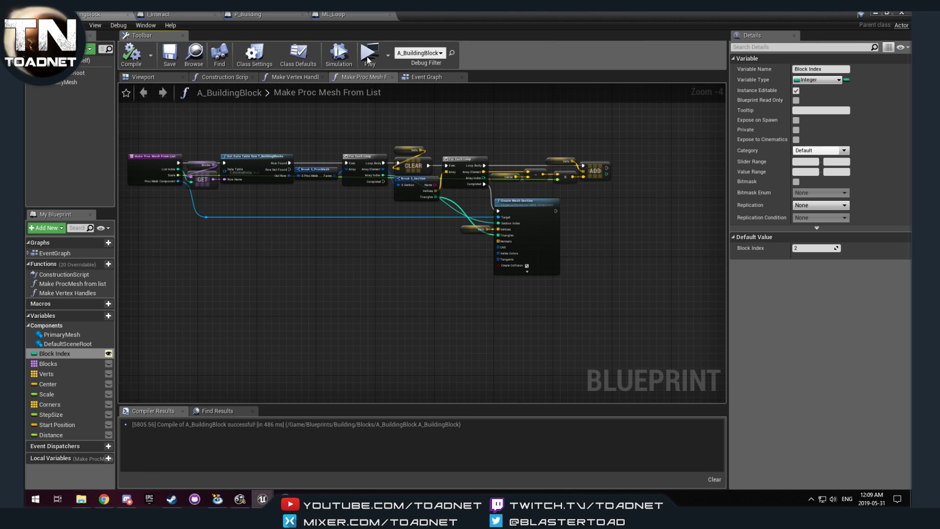
- Open the T_BuildingBlocks data table from the Blocks folder, widen the Faces column to review the shape rows, and close the table
left_click(905, 15)
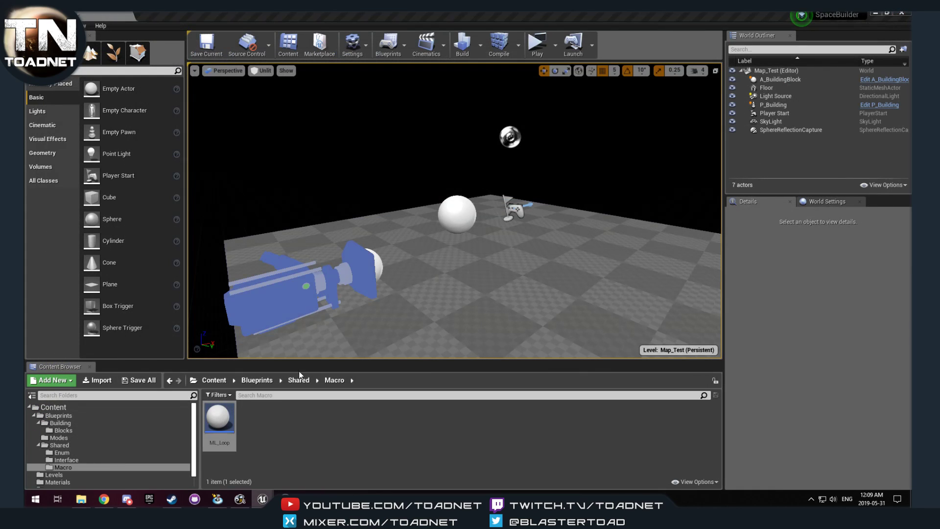
left_click(61, 423)
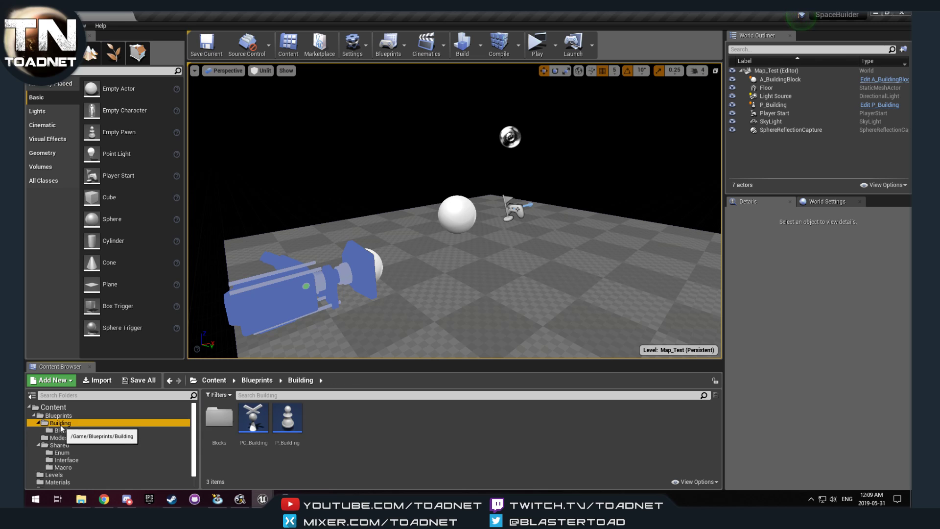
double_click(221, 422)
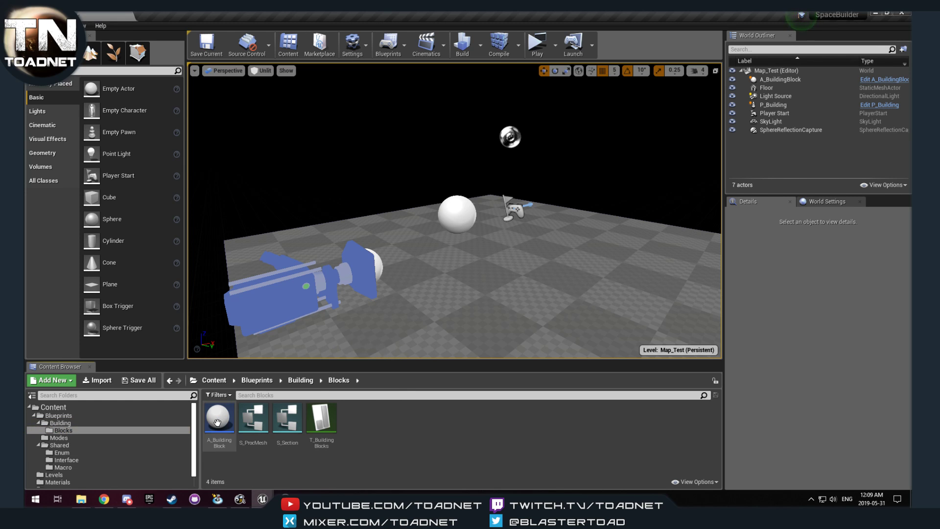
double_click(322, 419)
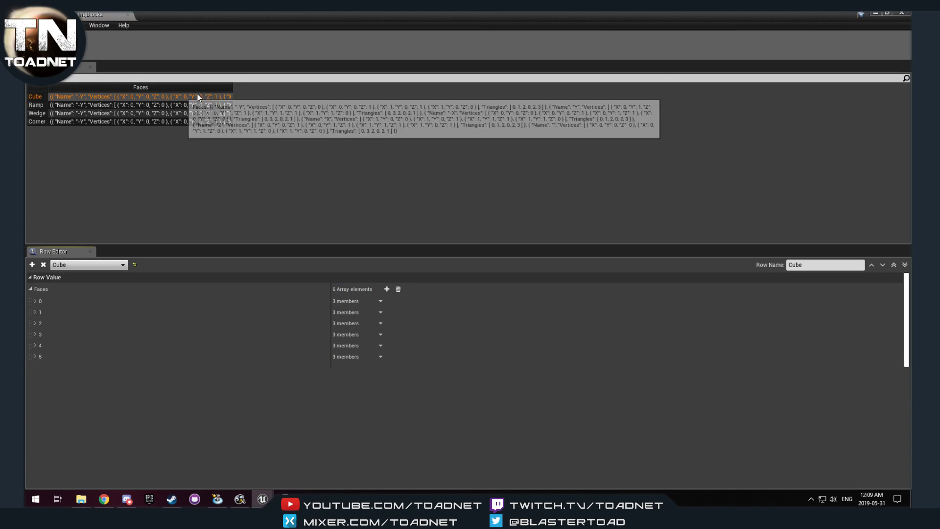
left_click_drag(232, 99, 911, 94)
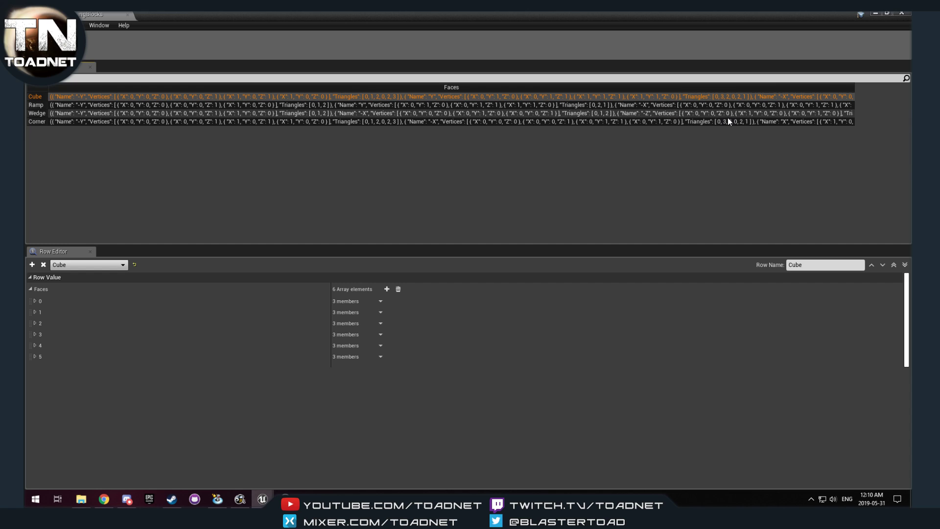
left_click(903, 13)
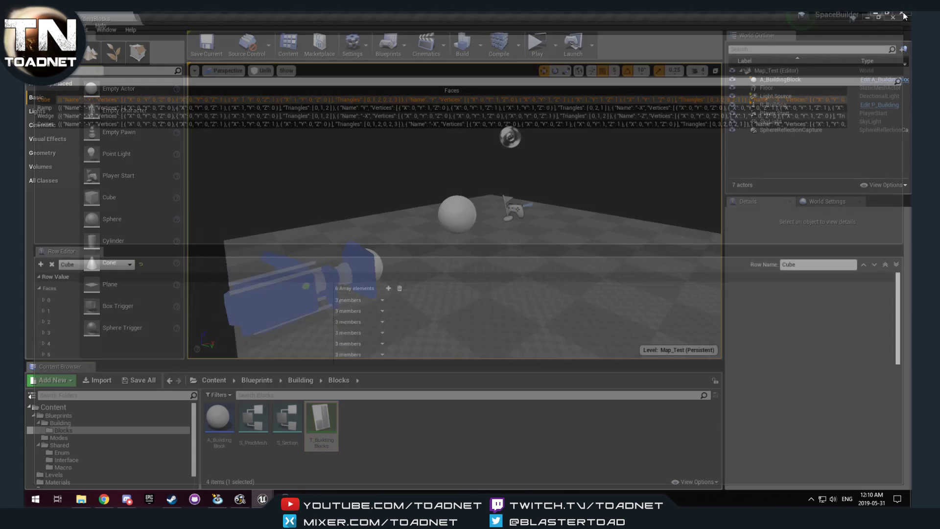
- Reopen the A_BuildingBlock blueprint and review the Make Proc Mesh From List graph from its entry node to Create Mesh Section
double_click(228, 428)
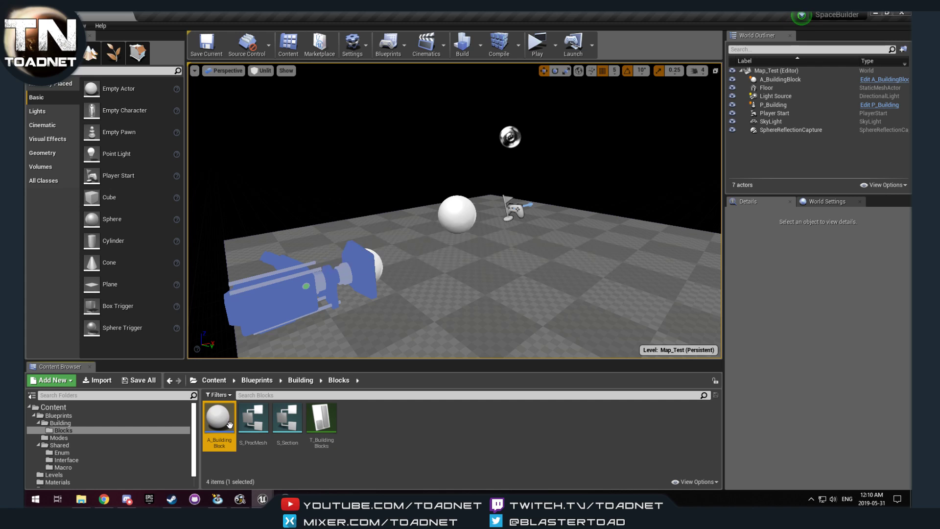
scroll(332, 211, "up", 3)
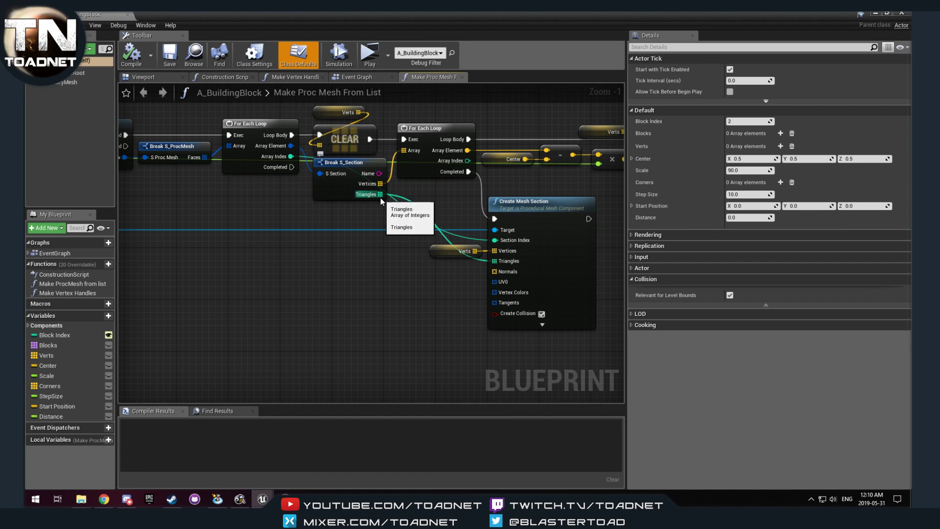
right_click_drag(381, 198, 338, 205)
scroll(375, 209, "down", 3)
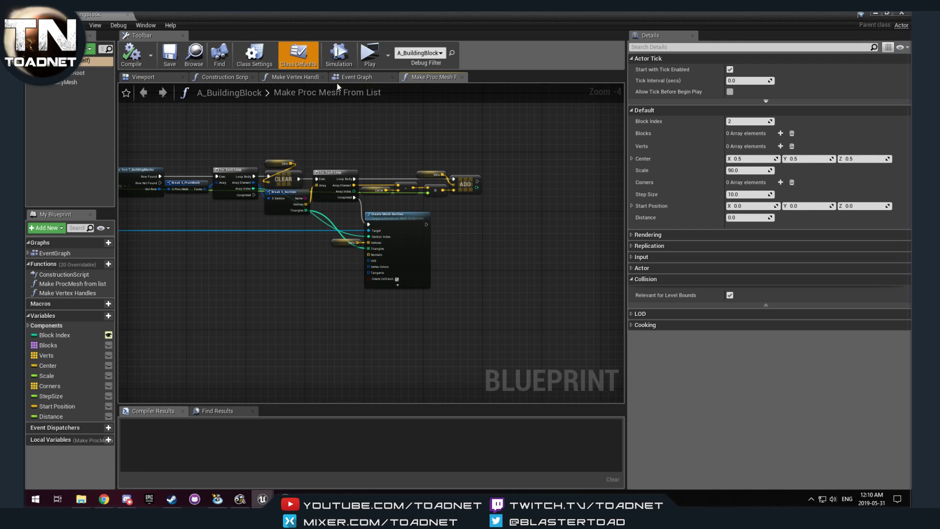
right_click_drag(224, 213, 430, 193)
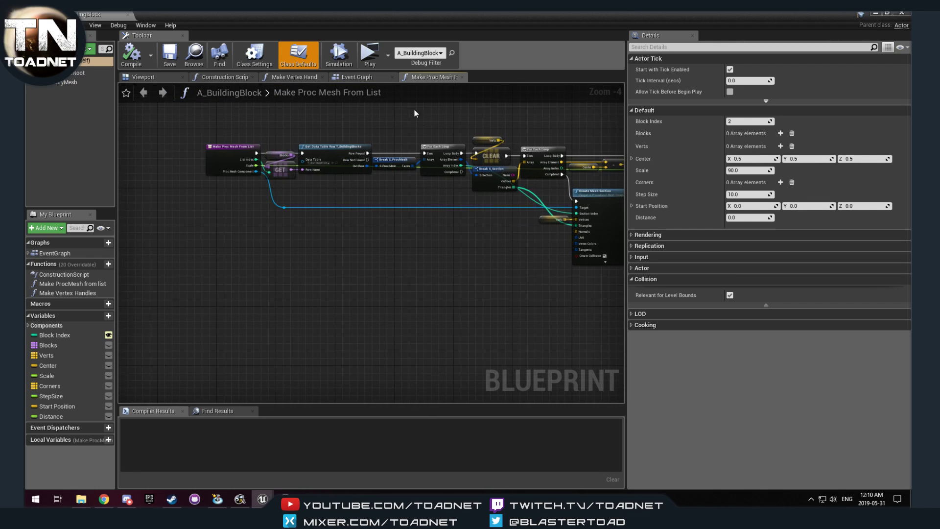
- Open the Make Vertex Handles function and review its graph from the mesh section loop to the handle mesh creation
left_click(354, 79)
right_click_drag(314, 308, 568, 216)
right_click_drag(506, 296, 466, 199)
double_click(411, 166)
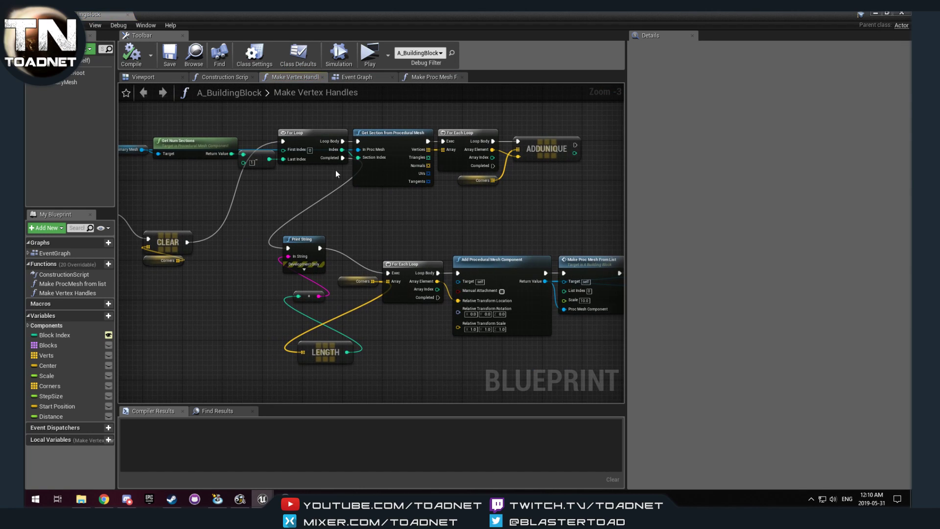
right_click_drag(463, 195, 403, 167)
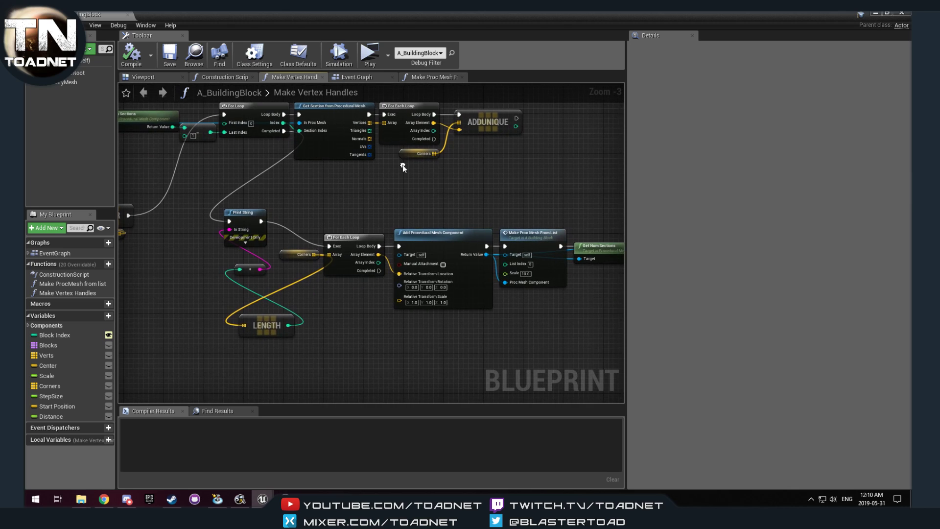
right_click_drag(461, 267, 357, 247)
scroll(397, 183, "down", 2)
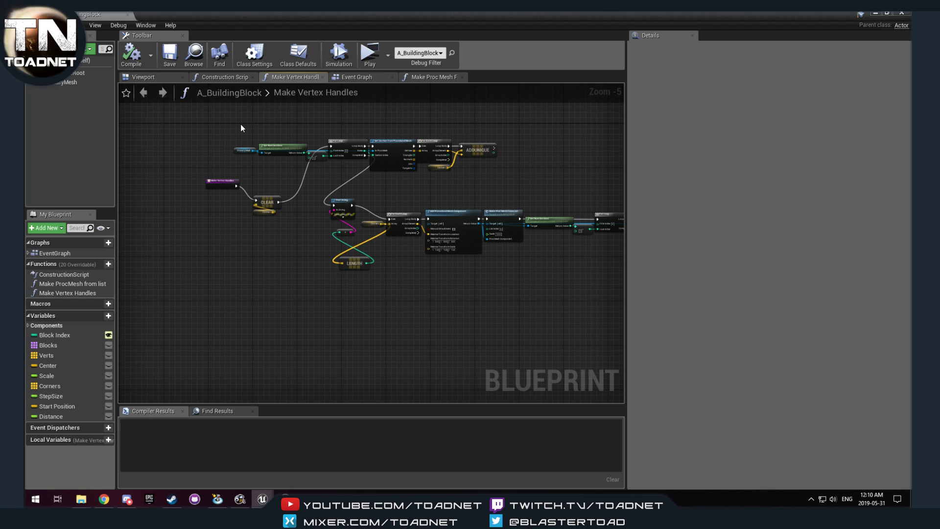
- Shift the node row that collects the corners, from Get Num Sections to AddUnique, back above the function's entry node
left_click_drag(241, 125, 495, 174)
left_click_drag(430, 142, 375, 138)
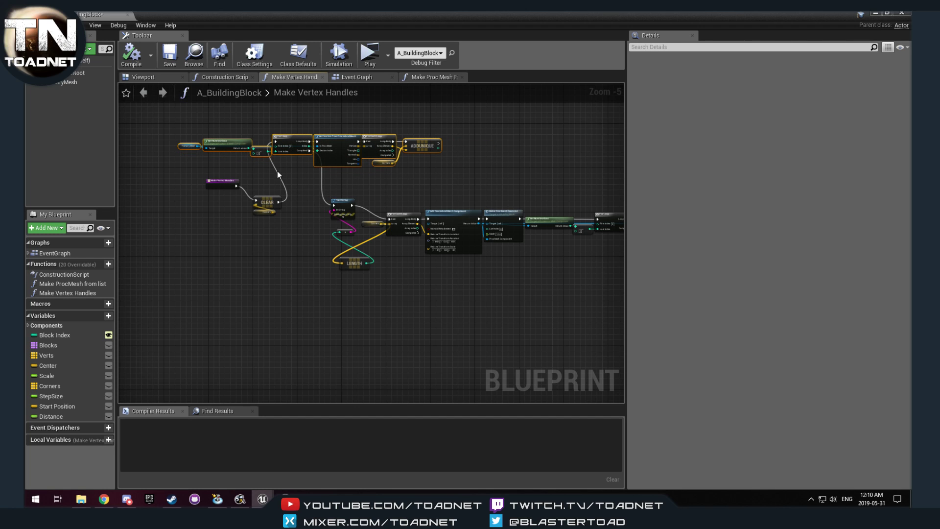
right_click_drag(307, 197, 280, 203)
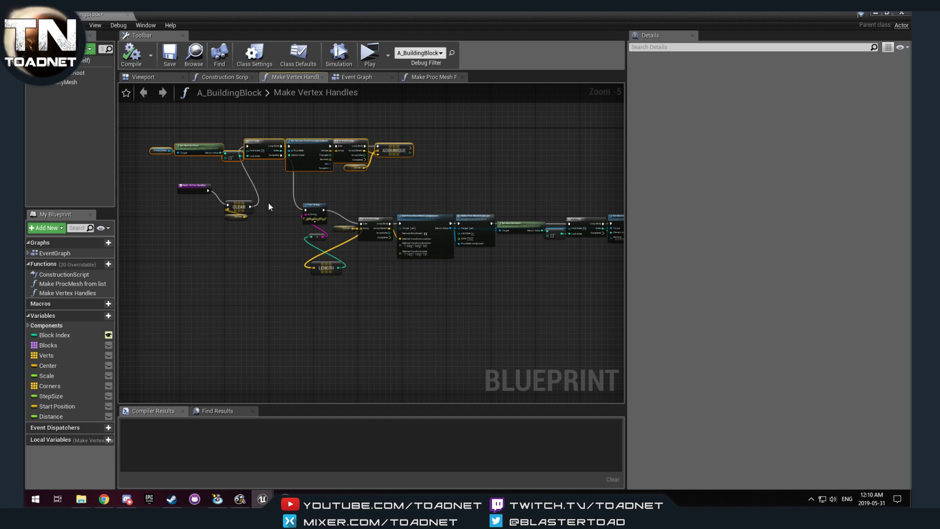
- Connect the For Loop's Completed output directly to the Exec input of the Corners For Each Loop, bypassing Print String
right_click_drag(396, 177, 342, 164)
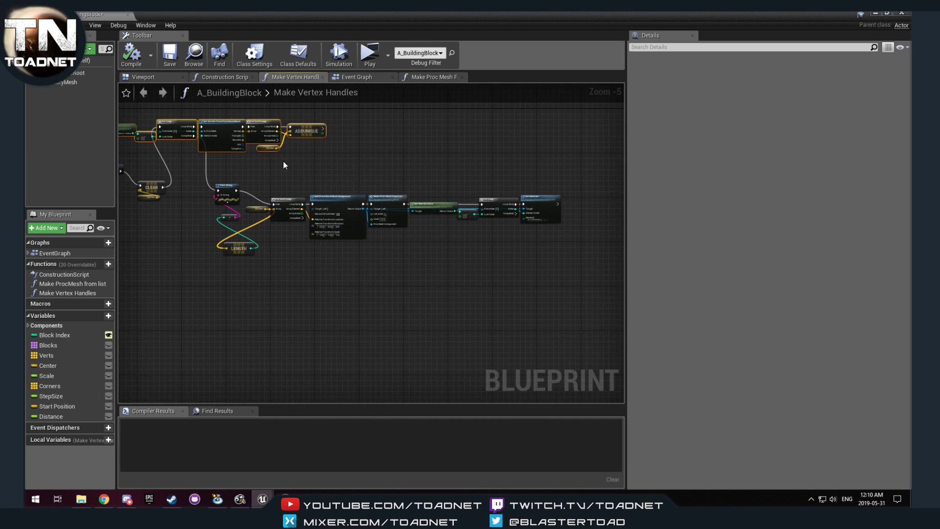
scroll(195, 258, "up", 2)
scroll(294, 300, "up", 1)
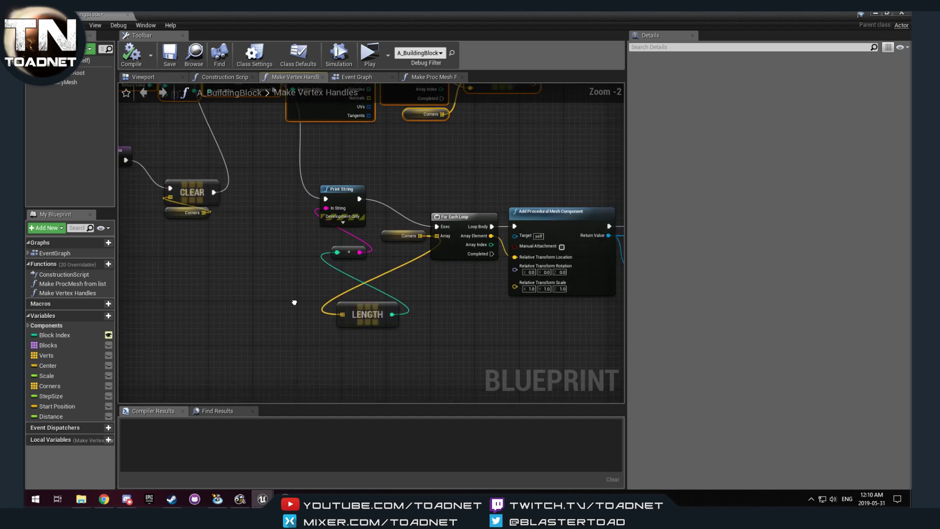
right_click_drag(294, 300, 320, 357)
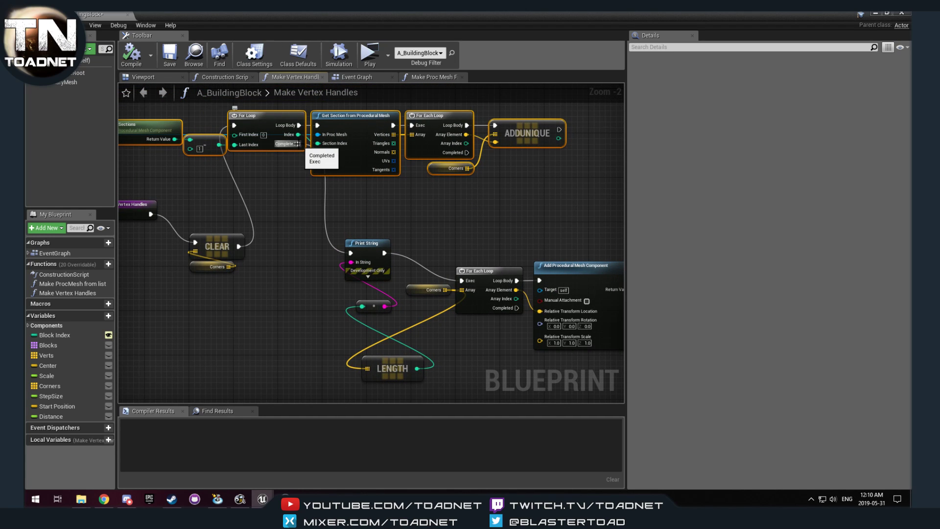
left_click_drag(298, 146, 460, 281)
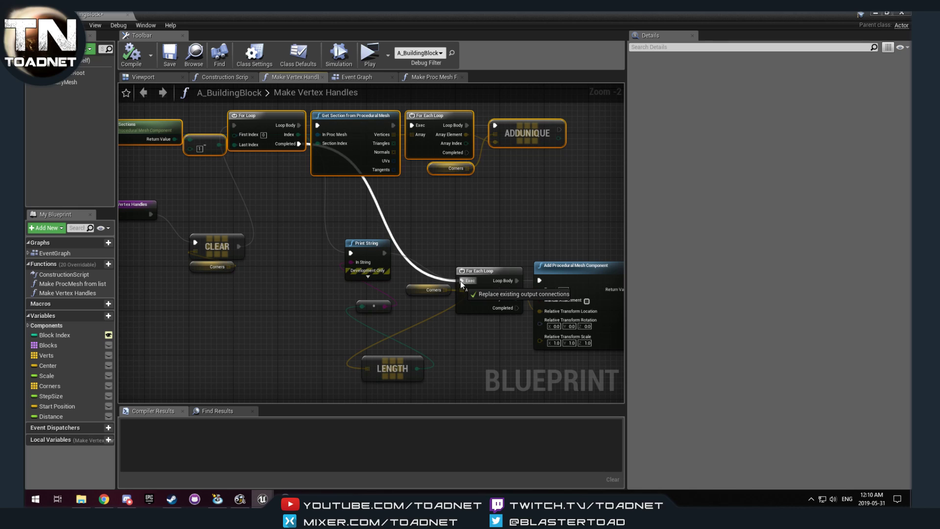
- Delete the Print String, string conversion and Length nodes from Make Vertex Handles and compile the blueprint
left_click_drag(290, 245, 398, 375)
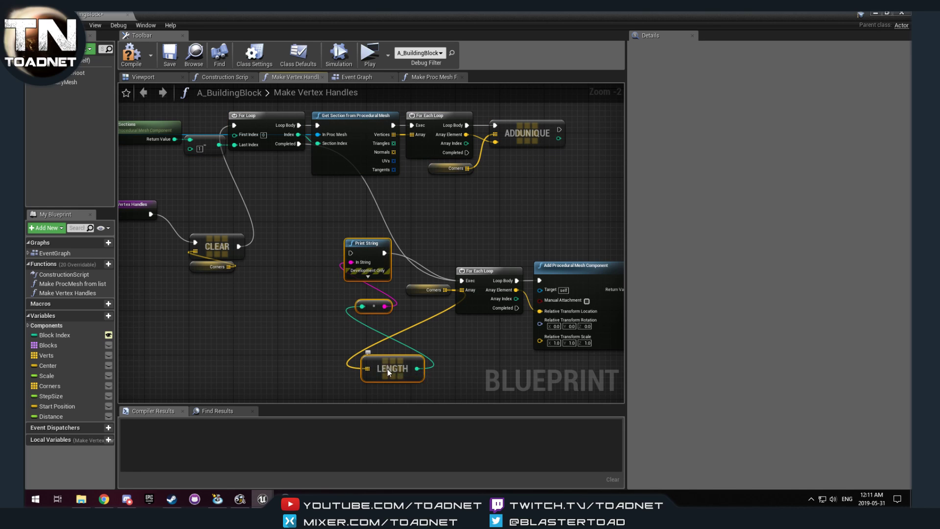
key("Delete")
left_click(131, 55)
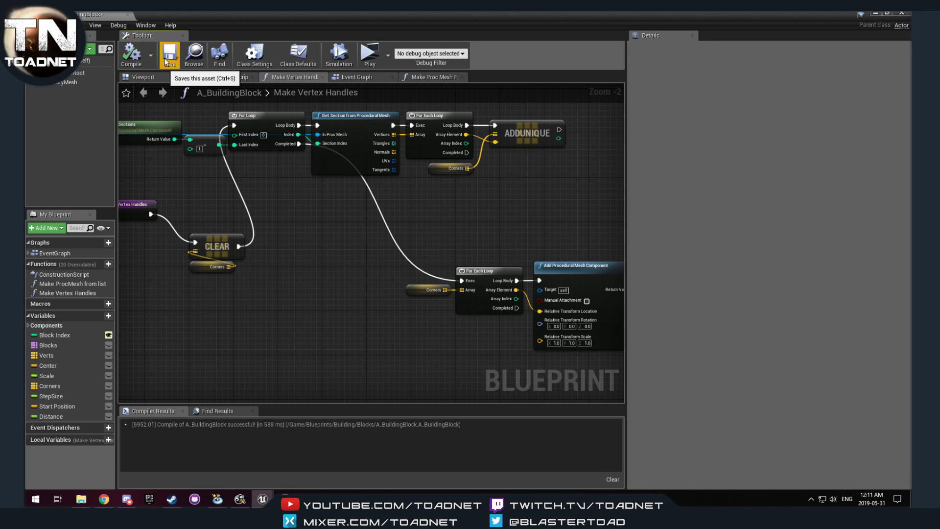
- Close the blueprint and move the A_BuildingBlock actor in the level to X -110
scroll(301, 216, "down", 3)
right_click_drag(300, 216, 293, 195)
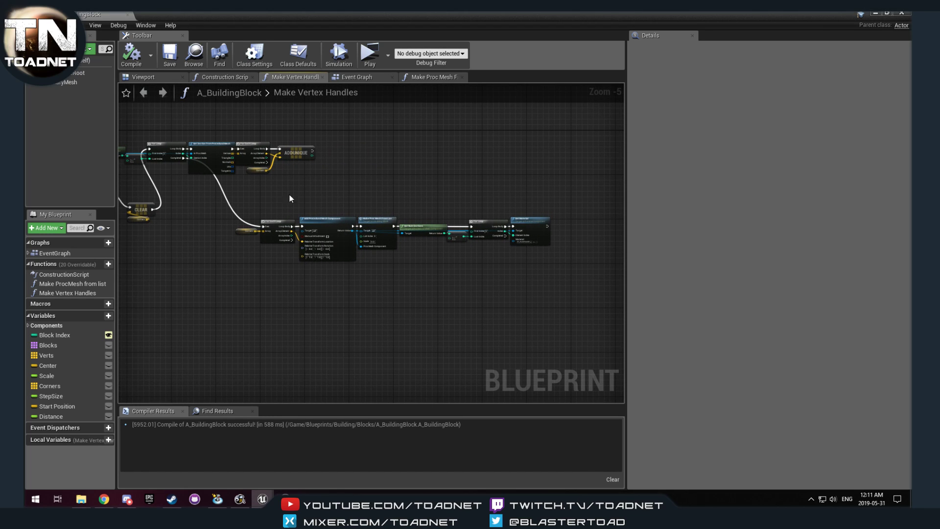
left_click(901, 13)
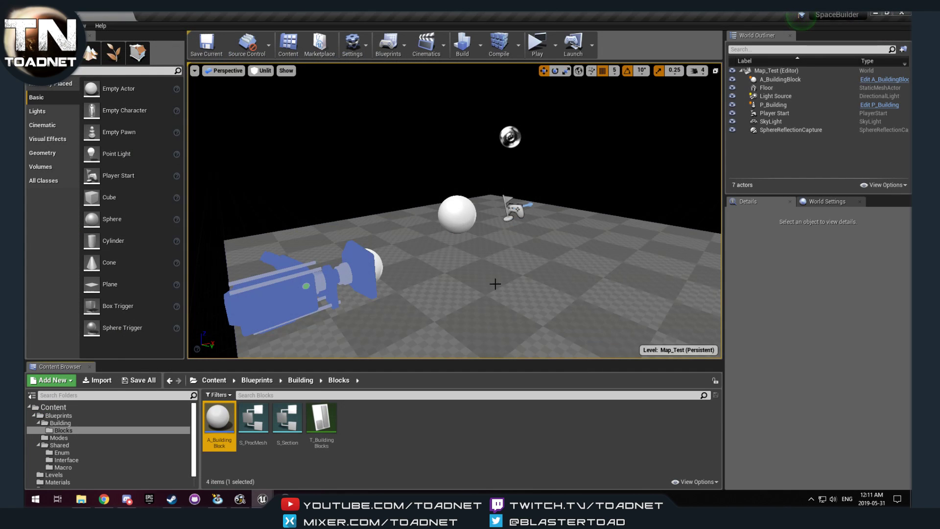
right_click_drag(454, 211, 346, 191)
mouse_move(525, 277)
right_mouse_down()
mouse_move(509, 220)
mouse_move(544, 166)
mouse_move(525, 211)
mouse_move(526, 277)
right_mouse_up()
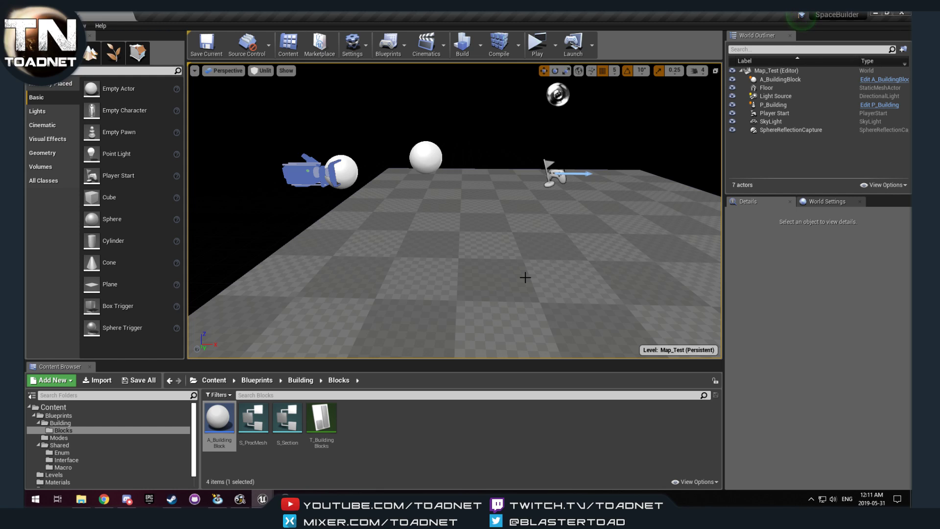
right_click_drag(455, 210, 491, 267)
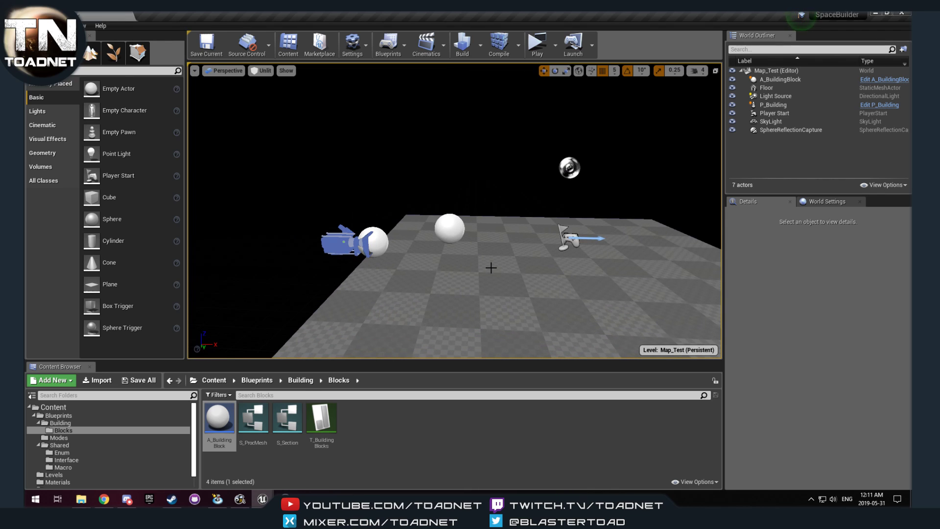
left_click(451, 231)
left_click_drag(475, 230, 555, 232)
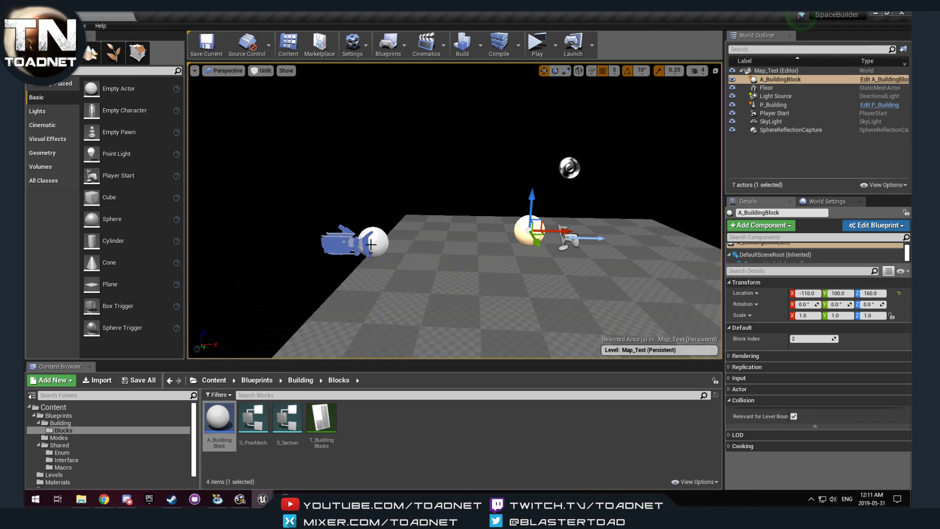
- Move the P_Building pawn to X -25, Y -295 and rotate it 90 degrees about Z
left_click(370, 244)
right_click_drag(367, 292, 461, 255)
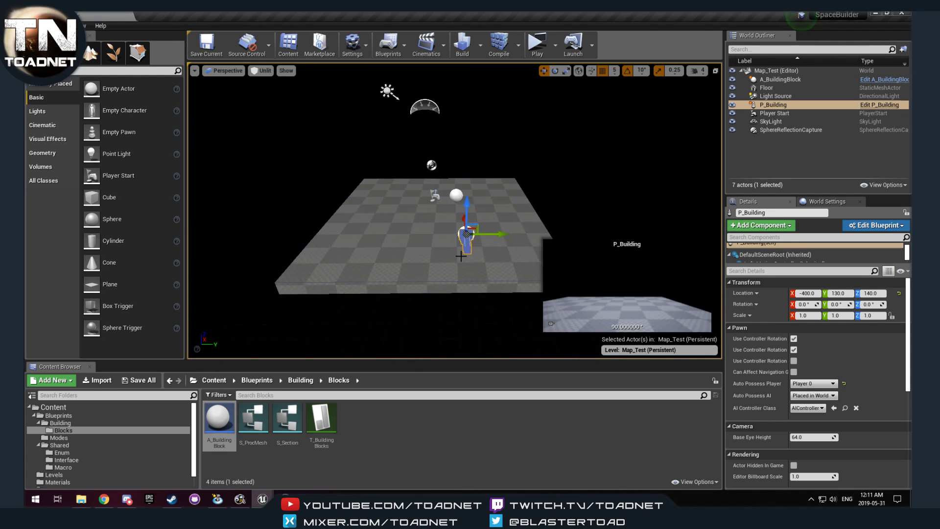
left_click_drag(503, 237, 387, 254)
key("e")
right_click_drag(386, 254, 392, 164)
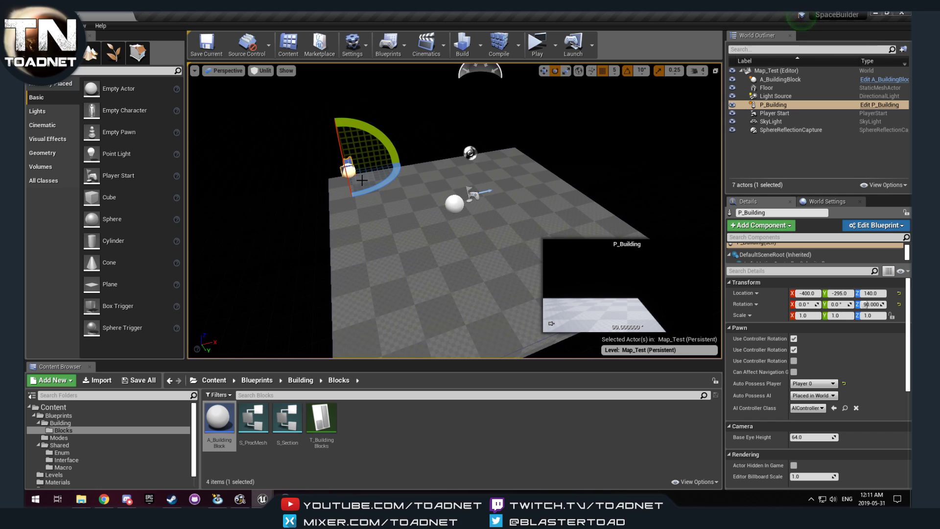
key("w")
left_click_drag(391, 164, 481, 150)
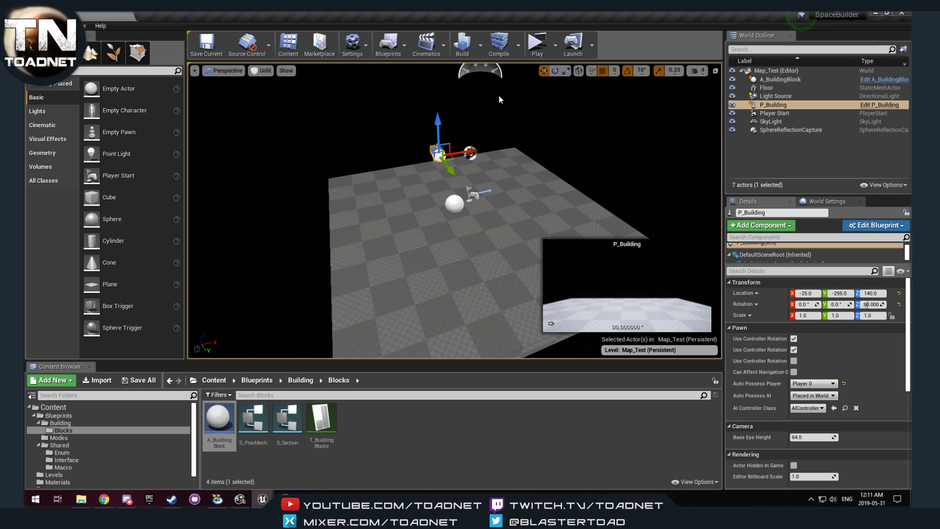
- Reopen the A_BuildingBlock blueprint, set the Block Index default value to 1, and compile it
double_click(219, 421)
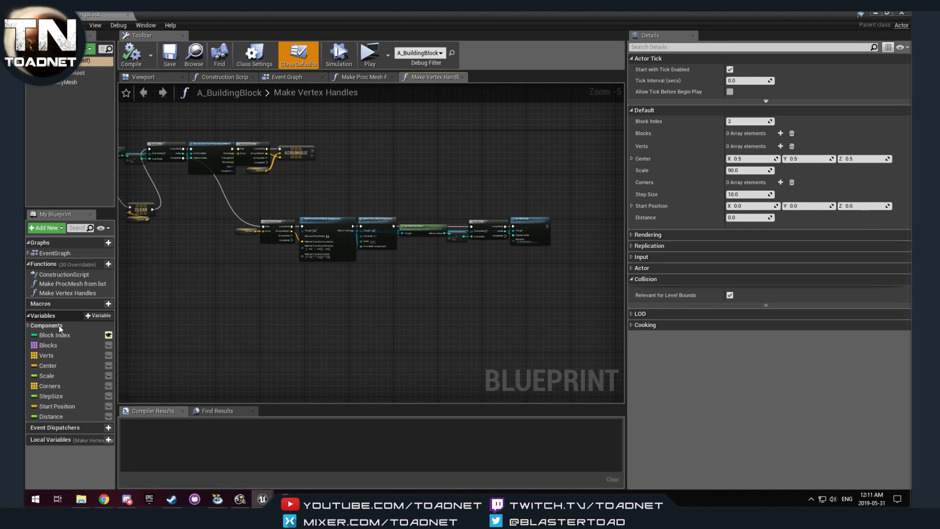
left_click(57, 336)
left_click(743, 248)
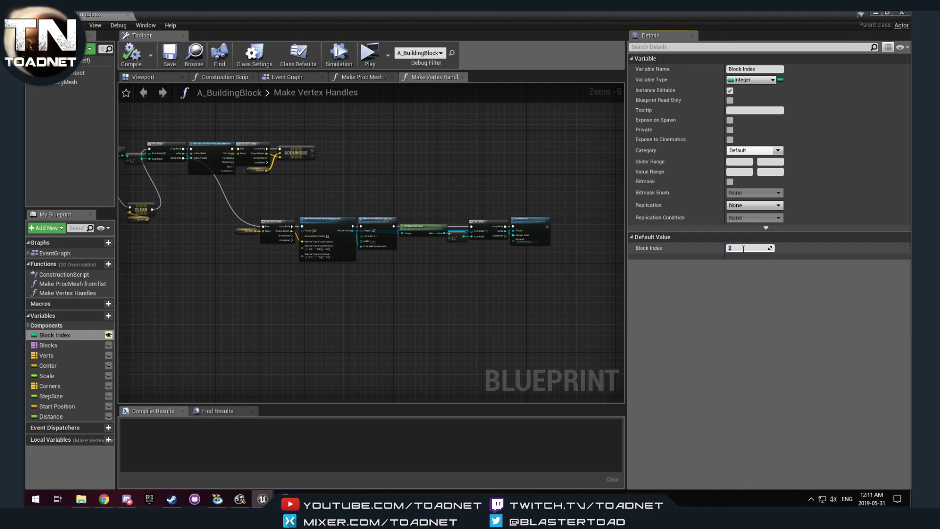
type("1")
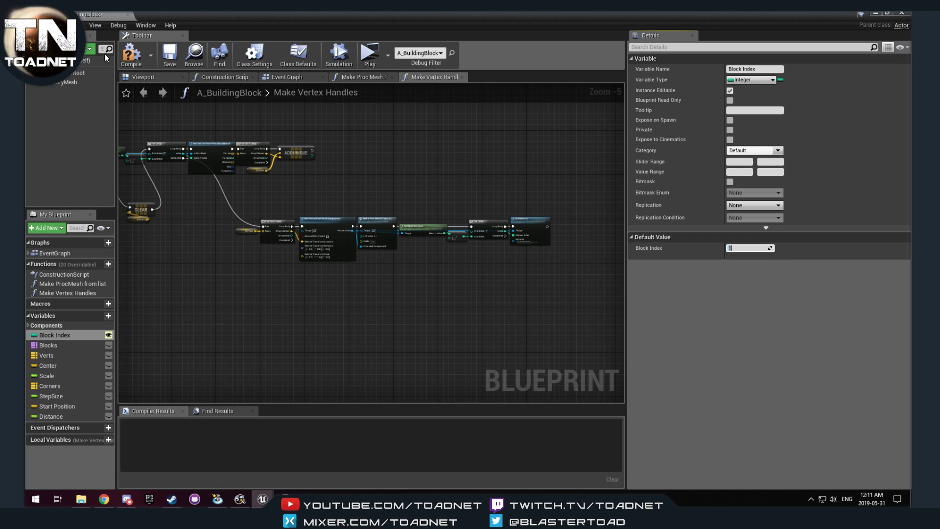
left_click(131, 53)
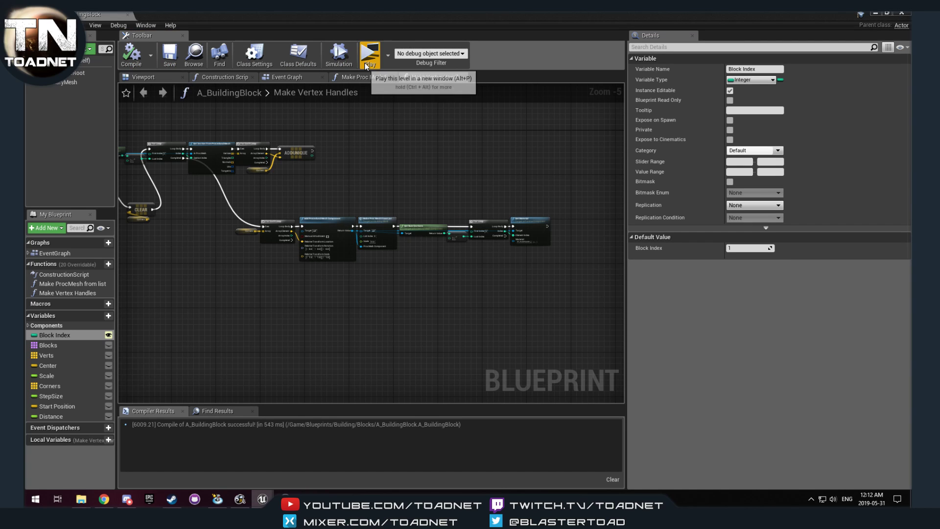
- Play the level from the blueprint editor, inspect the block's shape while flying around it, and end the preview
left_click(369, 55)
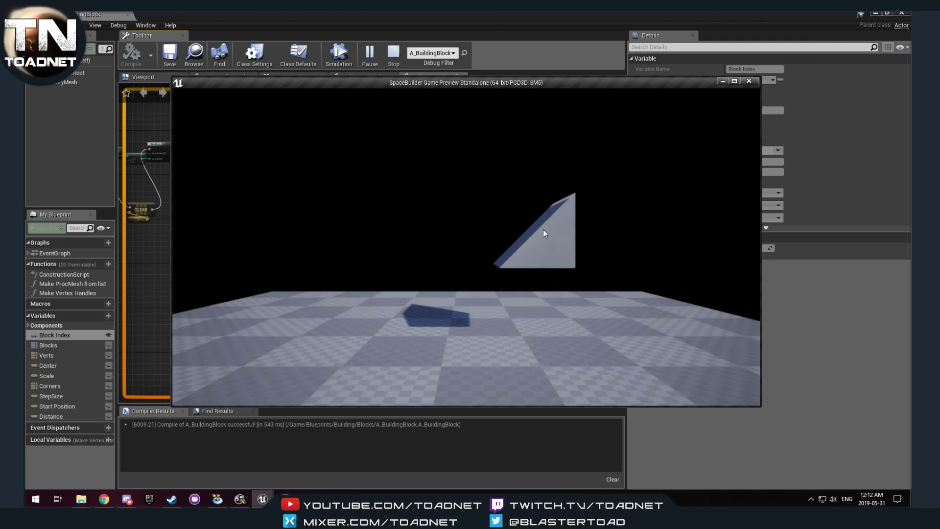
left_click(542, 229)
key("s")
key("w")
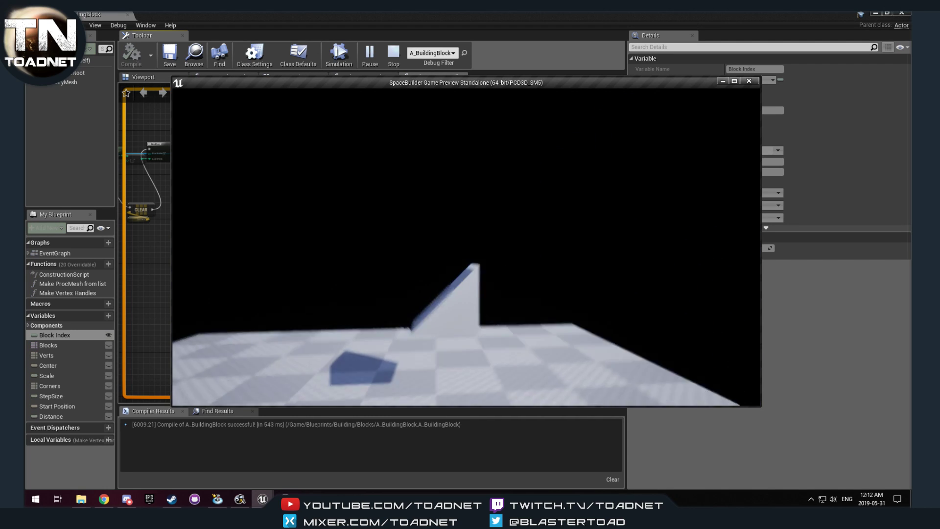
key("Escape")
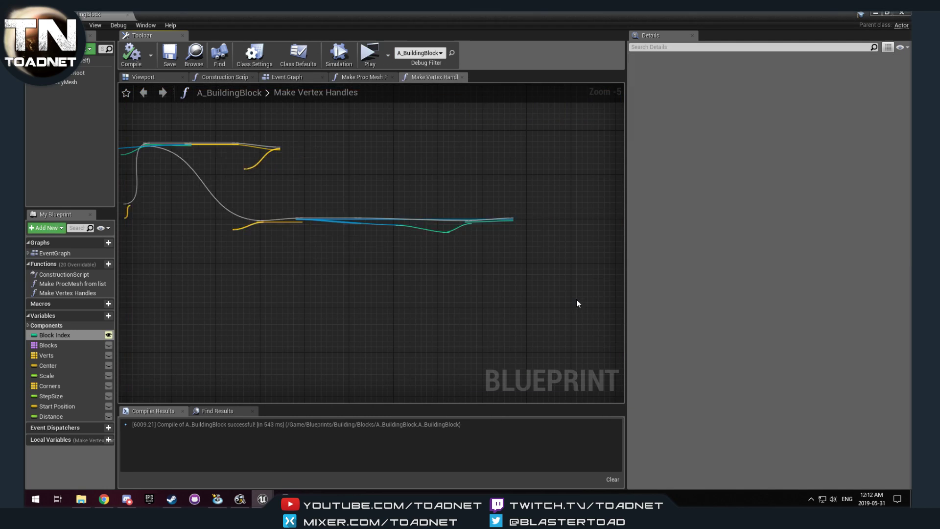
- Save the A_BuildingBlock blueprint and exit the Unreal Editor, saving the Map_Test level
right_click_drag(220, 160, 333, 204)
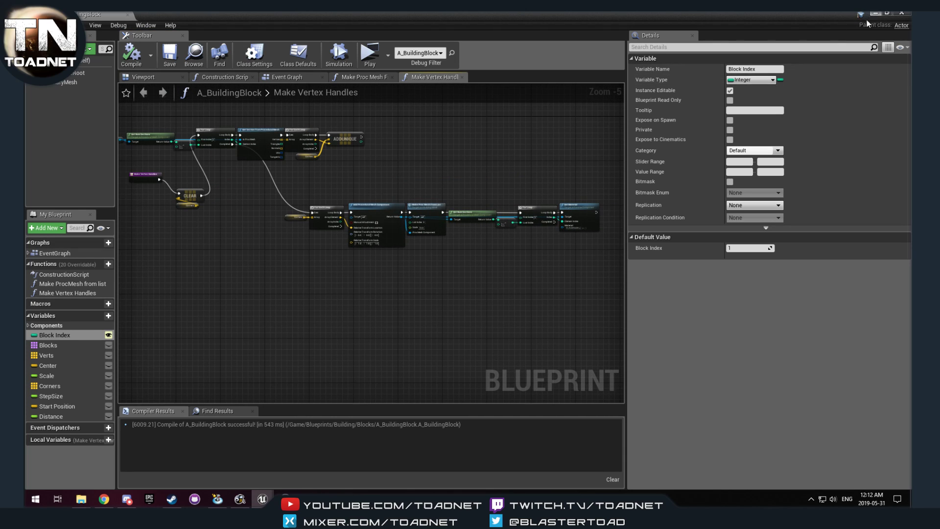
right_click_drag(465, 251, 535, 261)
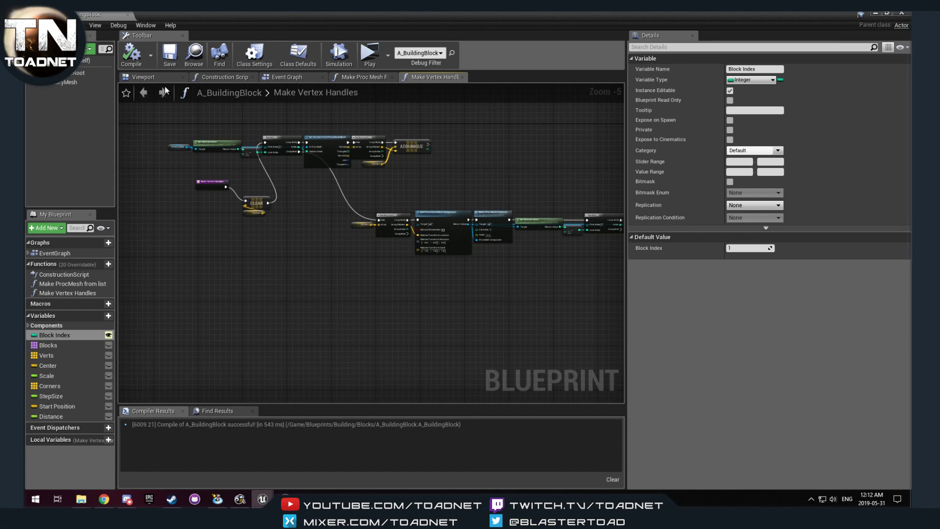
left_click(174, 57)
left_click(875, 13)
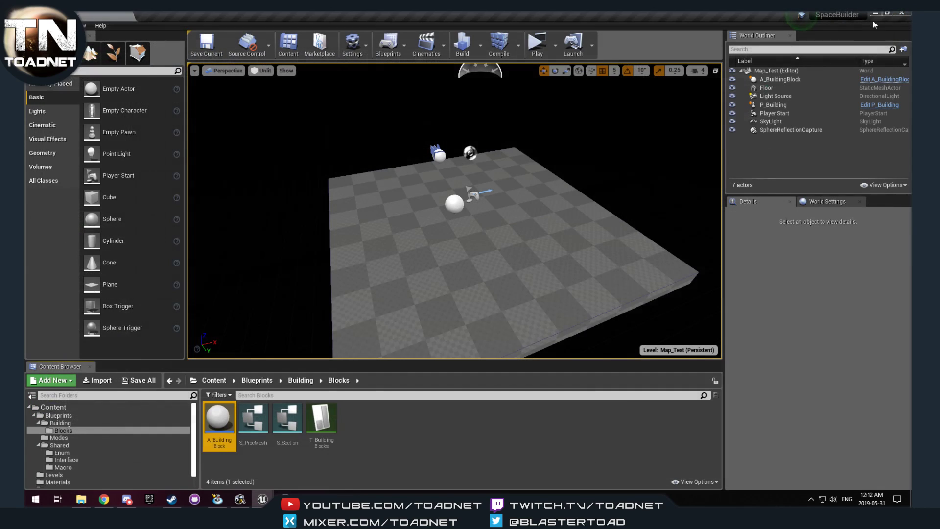
left_click(903, 14)
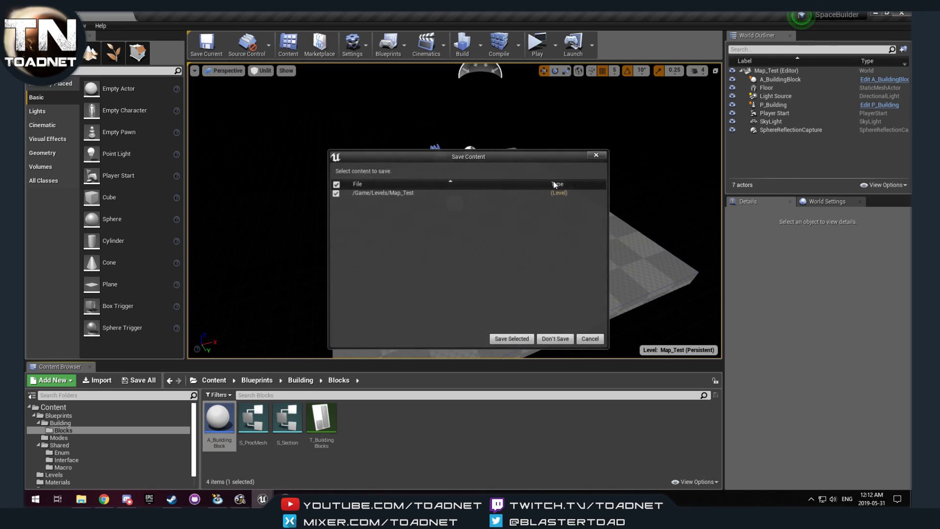
left_click(511, 338)
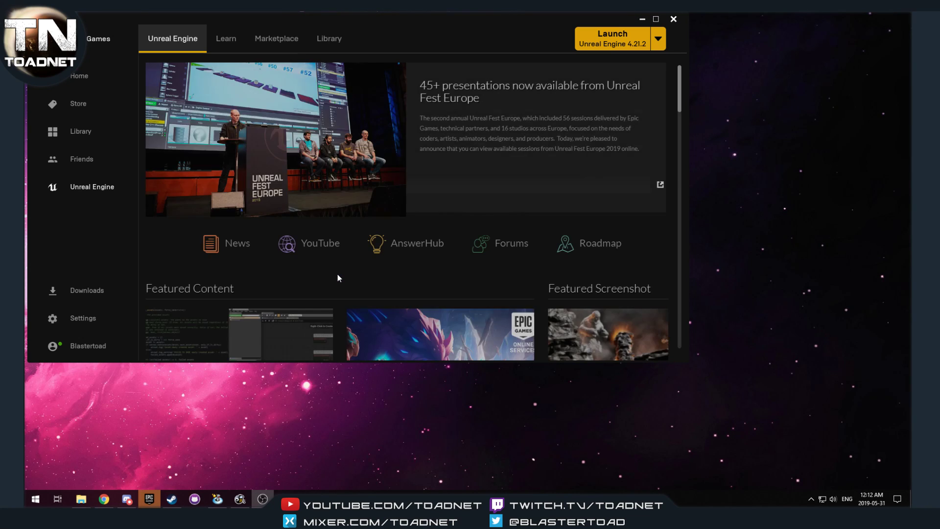
- Open the TinyPlanet_Defender project from the Epic Games Launcher's Unreal Engine library
left_click(329, 39)
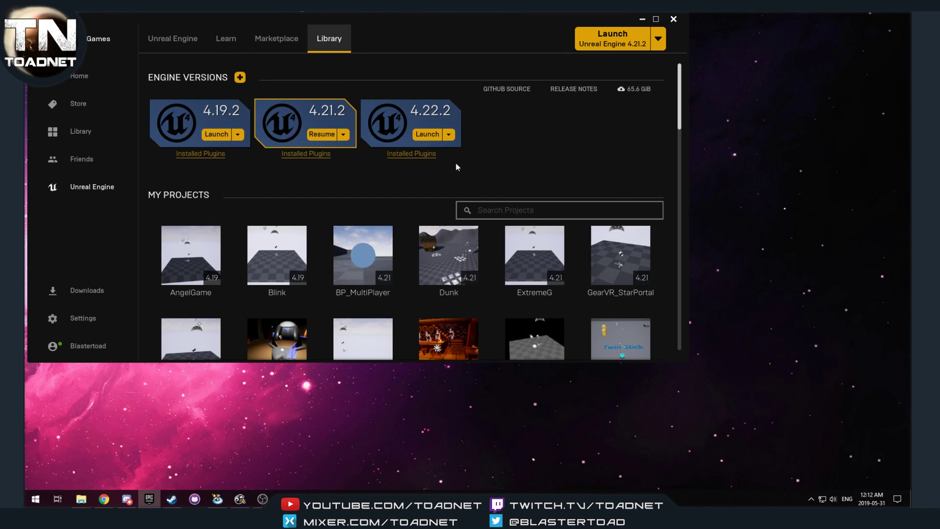
scroll(484, 249, "down", 3)
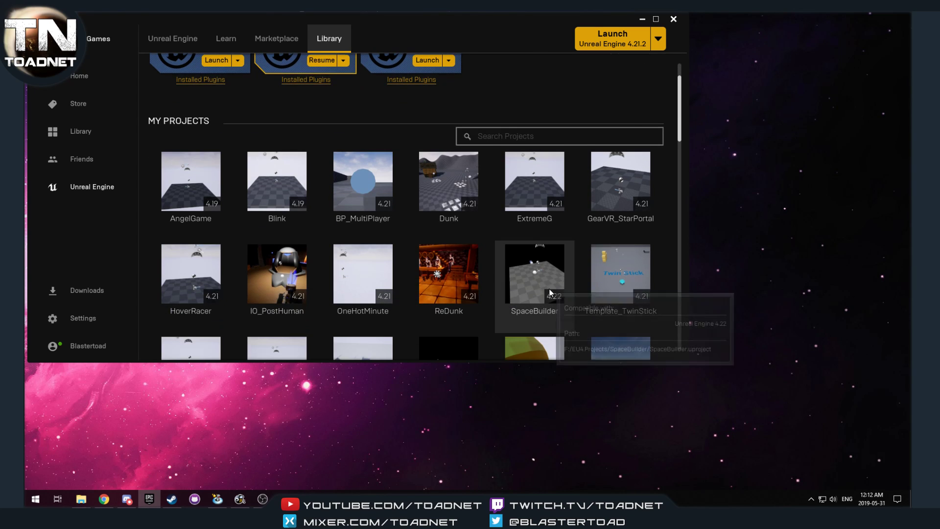
double_click(527, 274)
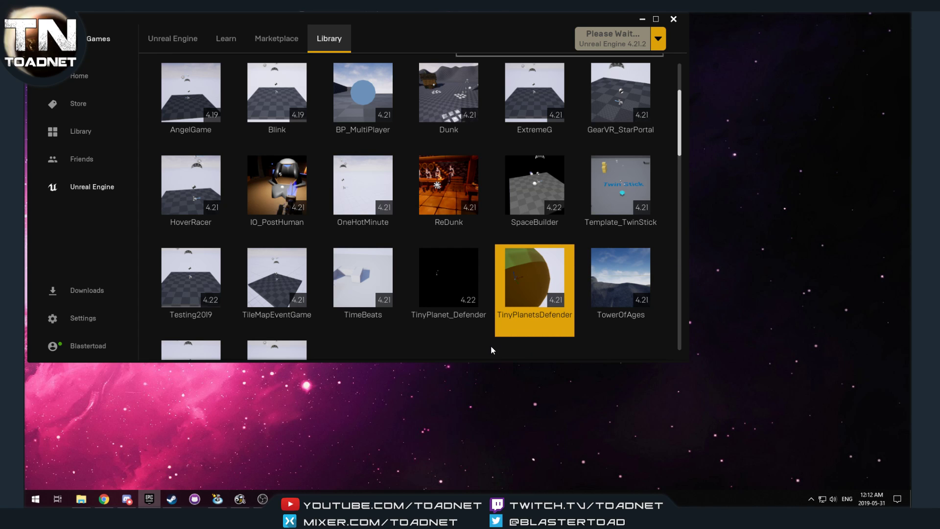
double_click(437, 297)
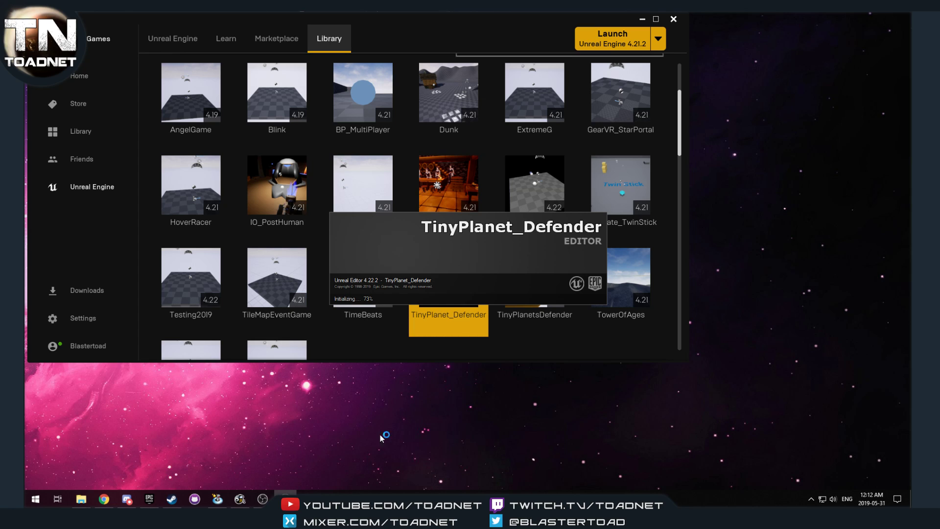
- Place an A_Planet actor in the Map_Game level and bring it into view
mouse_move(285, 499)
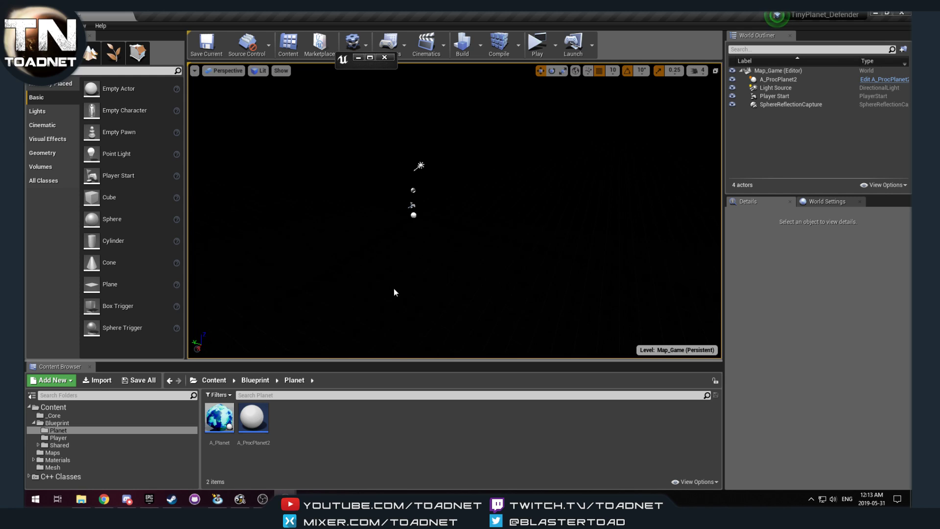
left_click_drag(219, 418, 440, 222)
right_click_drag(439, 222, 616, 298)
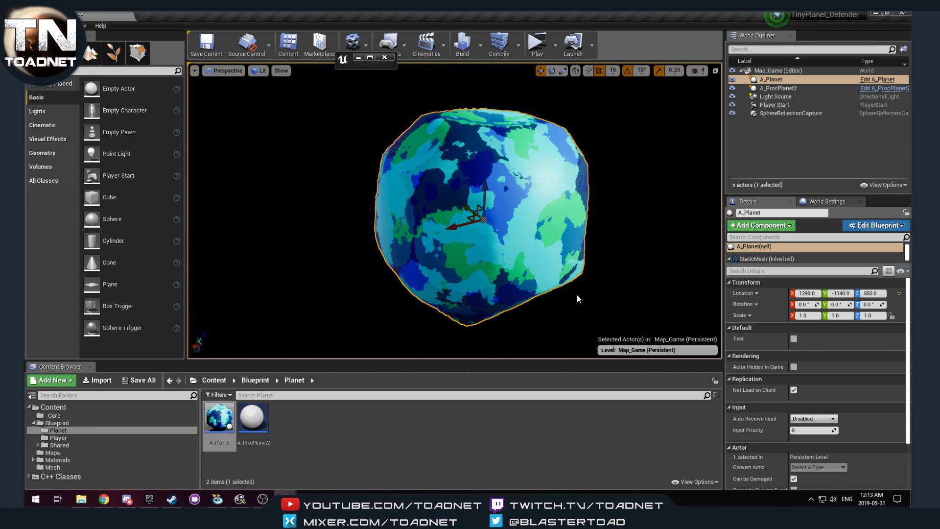
- Regenerate the placed A_Planet repeatedly with its Test option to try out random sizes, shapes and colours
left_click(795, 339)
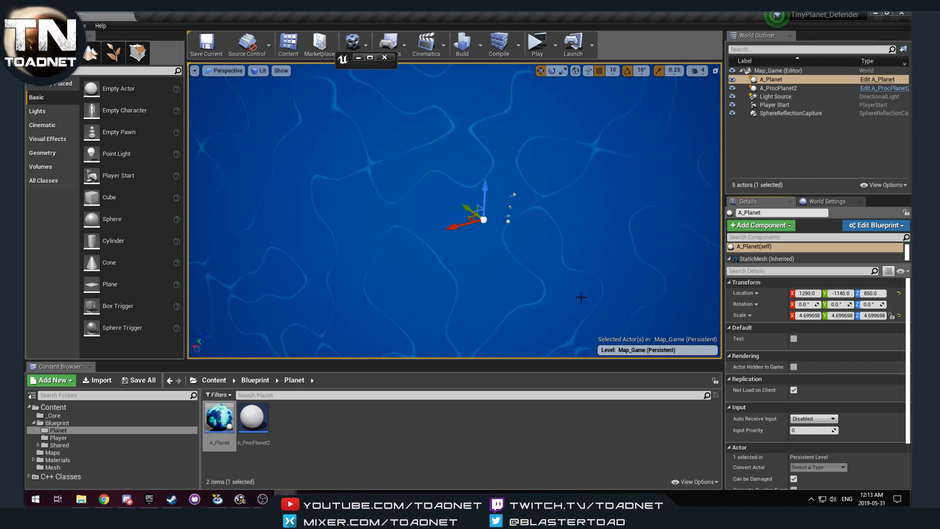
right_click_drag(581, 296, 685, 319)
key("s")
key("d")
left_click(793, 338)
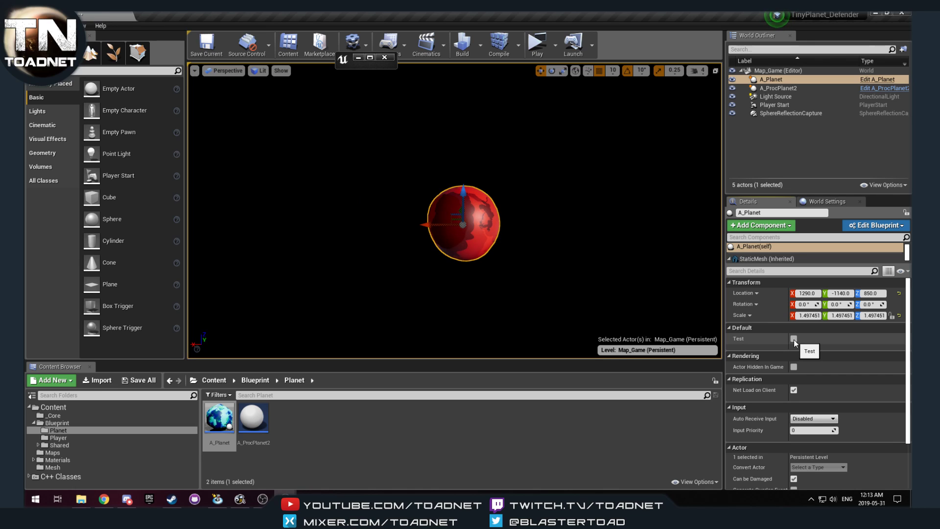
left_click(794, 338)
left_click(794, 338)
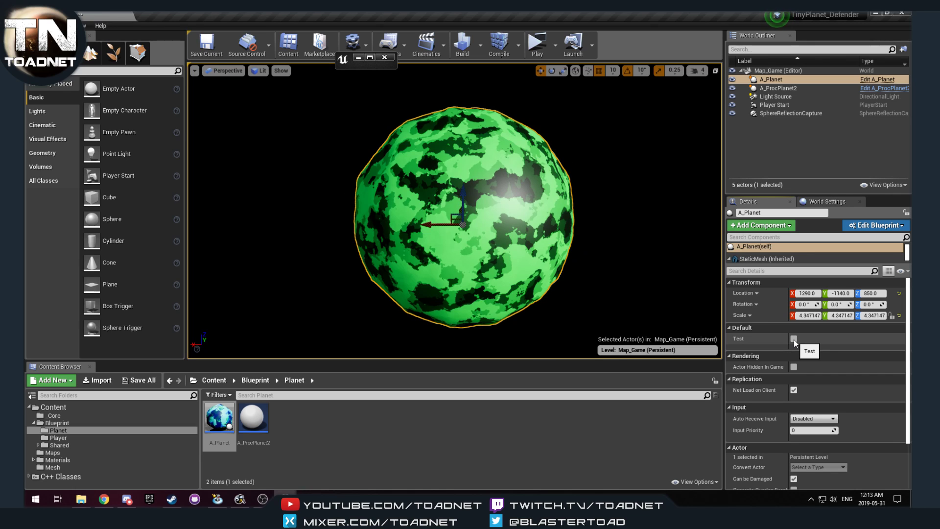
left_click(793, 338)
left_click(794, 338)
left_click(793, 338)
left_click(793, 338)
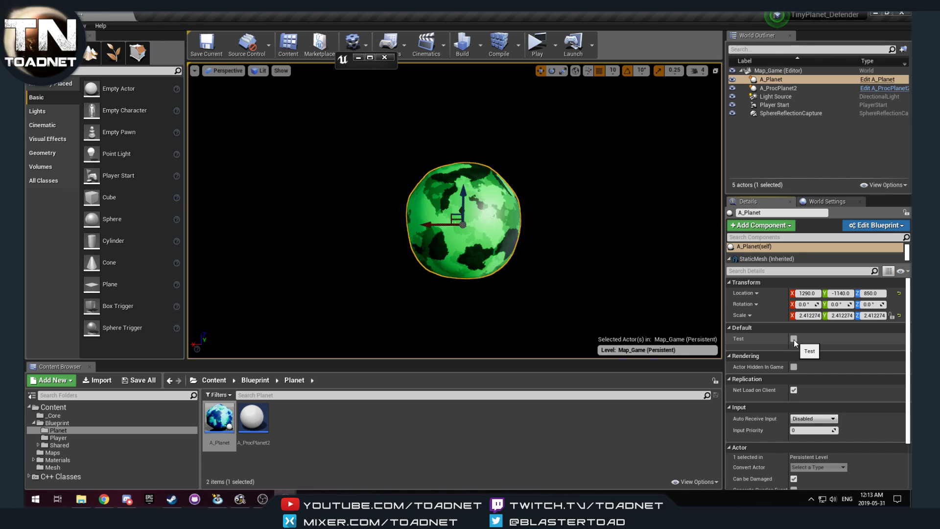
left_click(794, 338)
left_click(794, 338)
left_click(793, 339)
left_click(793, 338)
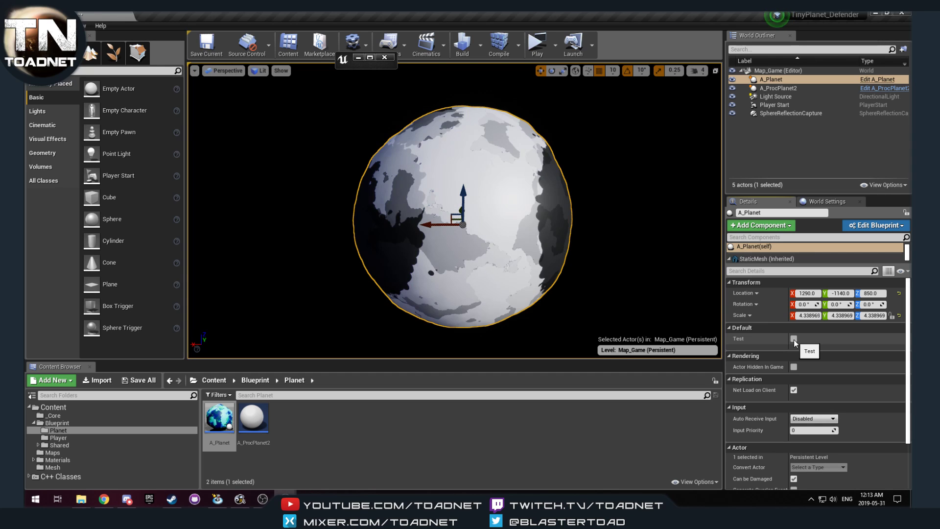
left_click(793, 338)
left_click(794, 338)
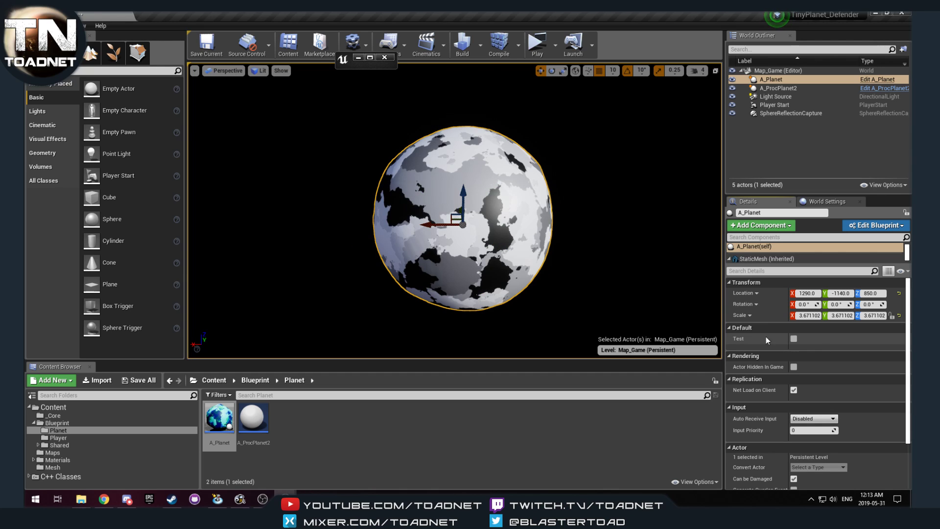
- View the planet from another side and keep triggering Test to produce many more random variations
mouse_move(454, 210)
right_mouse_down()
mouse_move(489, 196)
mouse_move(519, 166)
mouse_move(563, 193)
mouse_move(421, 176)
mouse_move(387, 159)
mouse_move(357, 184)
mouse_move(504, 217)
mouse_move(369, 198)
mouse_move(470, 199)
mouse_move(431, 232)
mouse_move(323, 223)
mouse_move(448, 199)
right_mouse_up()
left_click(794, 338)
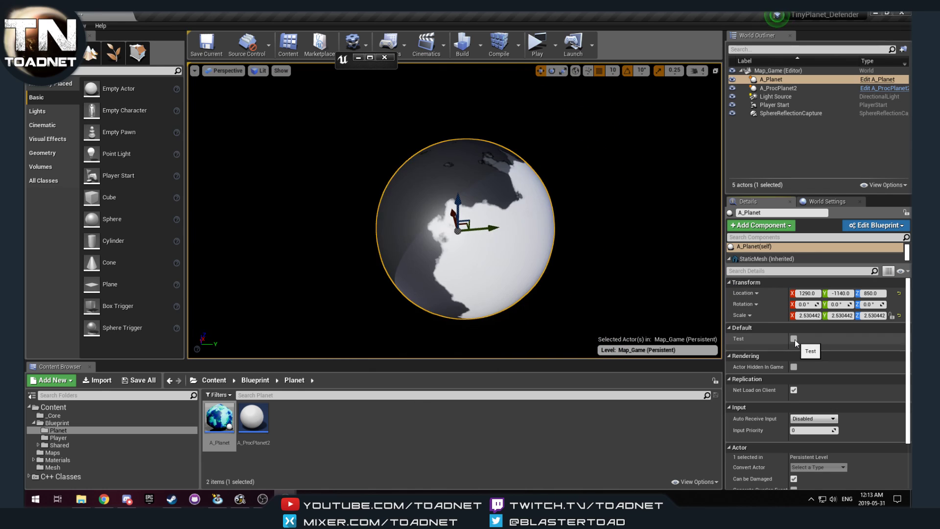
left_click(794, 338)
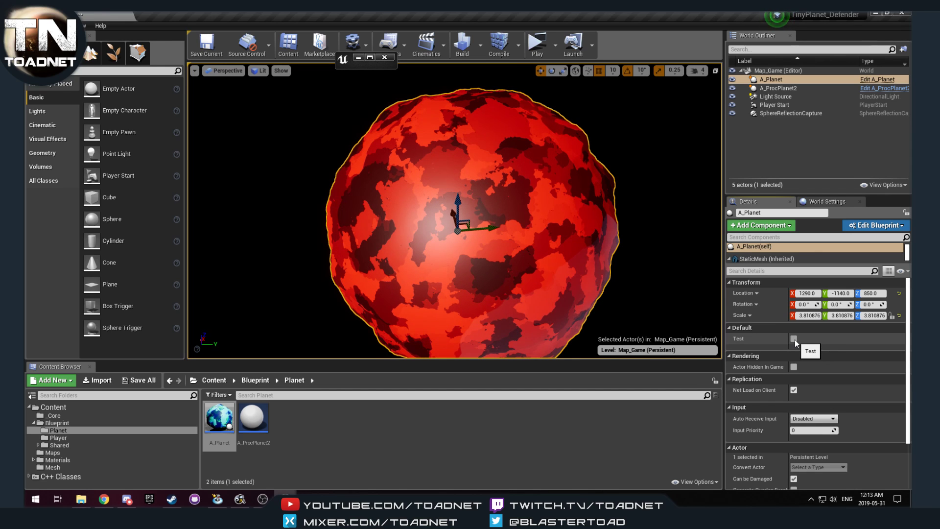
left_click(794, 339)
left_click(795, 339)
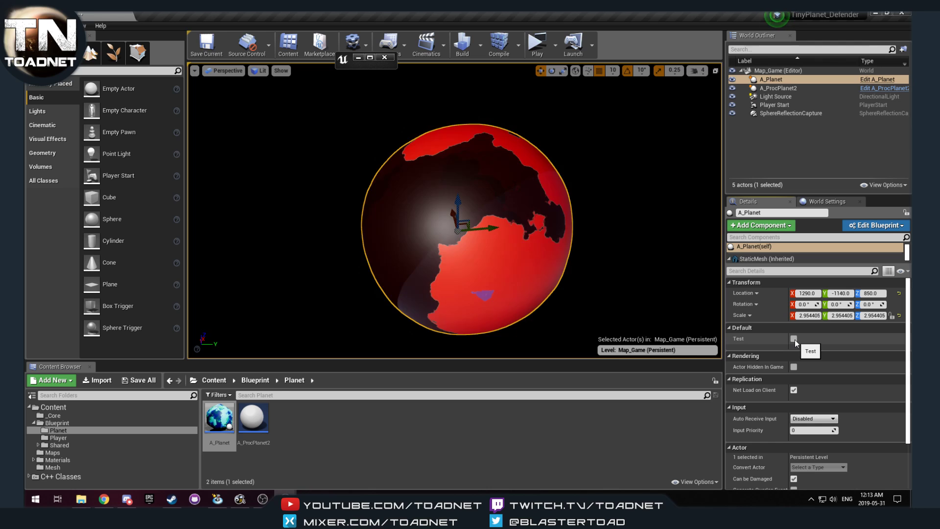
left_click(795, 339)
left_click(794, 339)
left_click(794, 339)
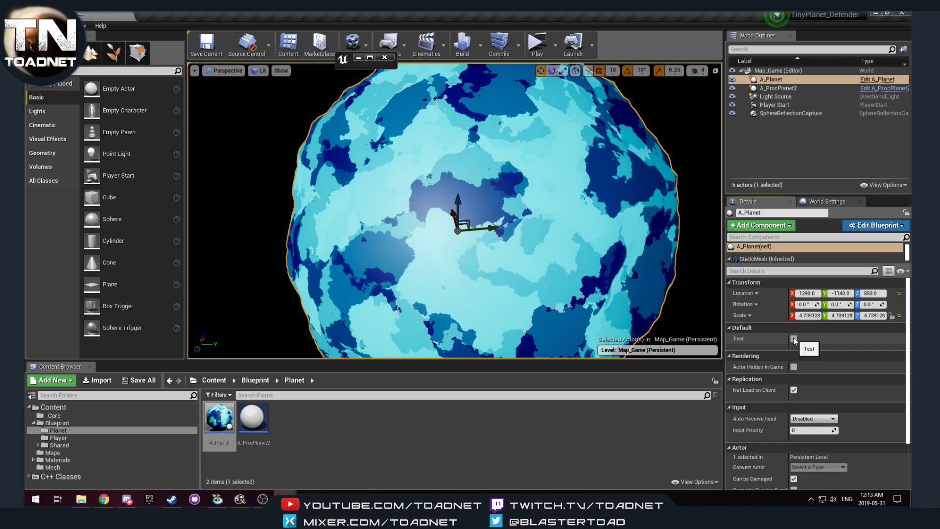
left_click(794, 338)
left_click(794, 339)
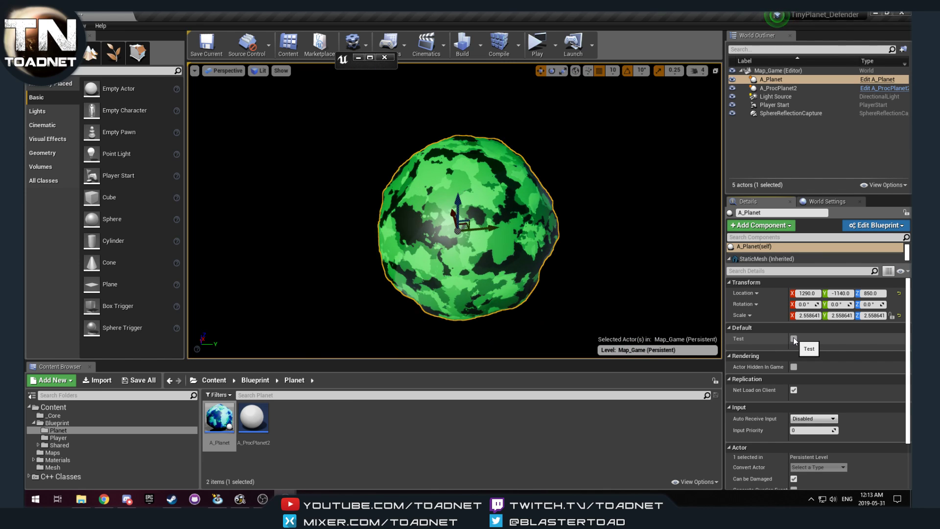
left_click(793, 339)
left_click(794, 339)
left_click(793, 339)
left_click(794, 338)
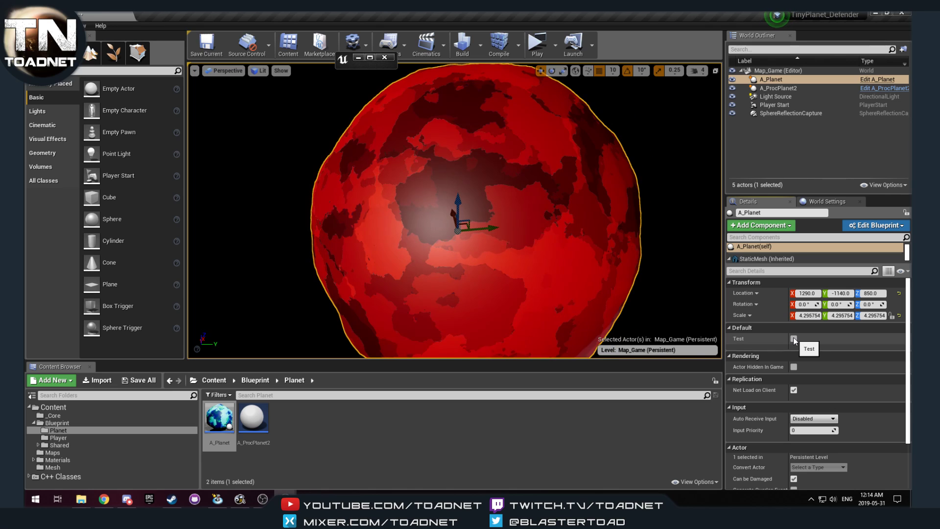
left_click(794, 339)
left_click(794, 338)
left_click(794, 338)
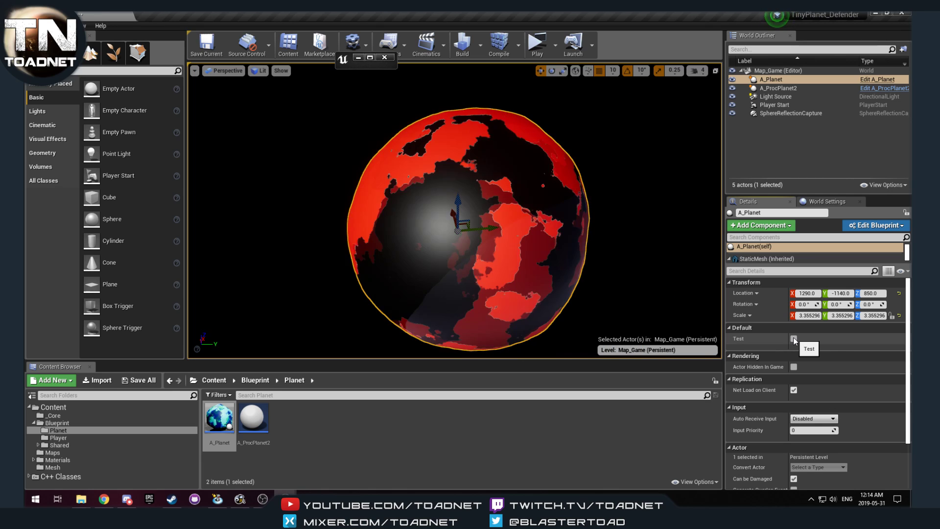
left_click(794, 339)
left_click(794, 339)
left_click(794, 339)
left_click(793, 338)
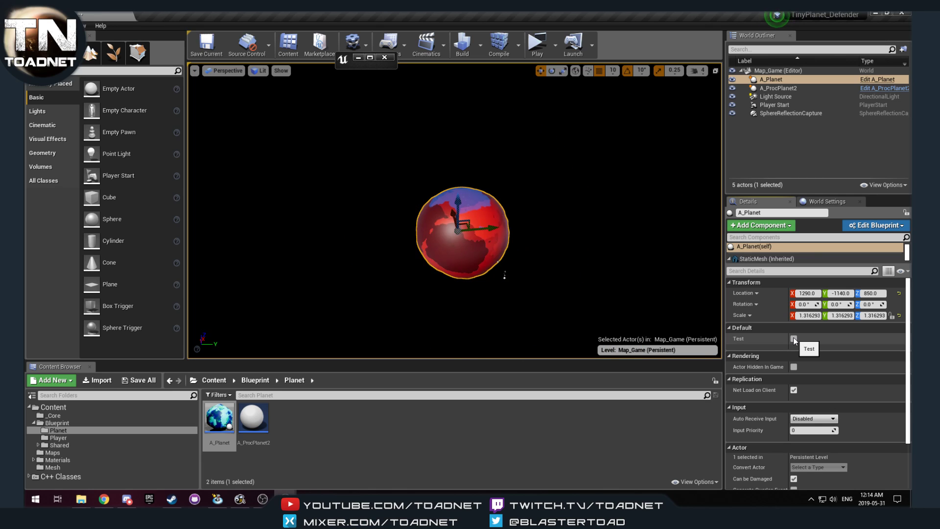
- Examine the generated planet's surface and outline by flying around it at close range
right_click_drag(558, 279, 406, 296)
key("w")
key("w")
key("w")
key("s")
key("s")
key("d")
key("d")
key("a")
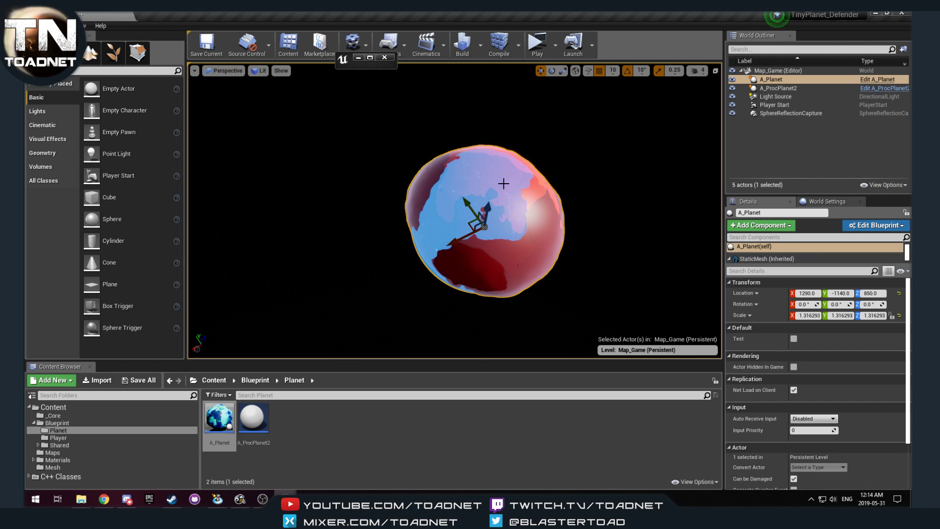
left_click_drag(510, 243, 498, 245, "alt")
- Trigger Test once more on A_Planet and bring the whole regenerated planet into view
left_click(794, 336)
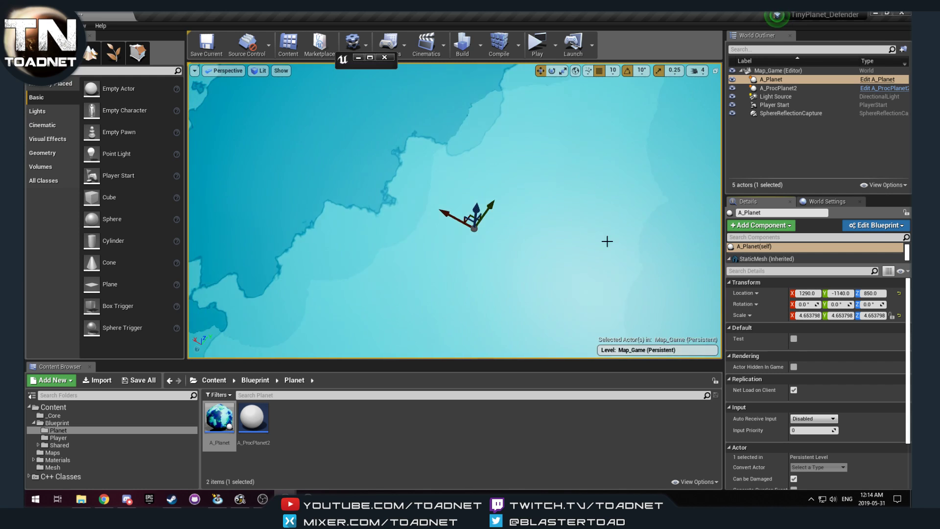
left_click_drag(606, 241, 605, 304)
key("s")
right_click_drag(454, 210, 453, 94)
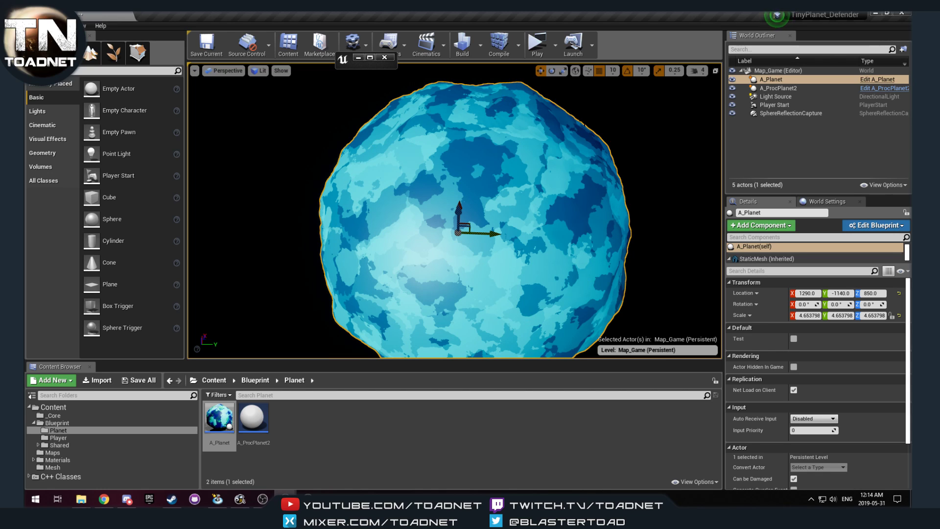
- Turn on the viewport's Collision display and inspect the collision outline around the planet from several sides
left_click(281, 71)
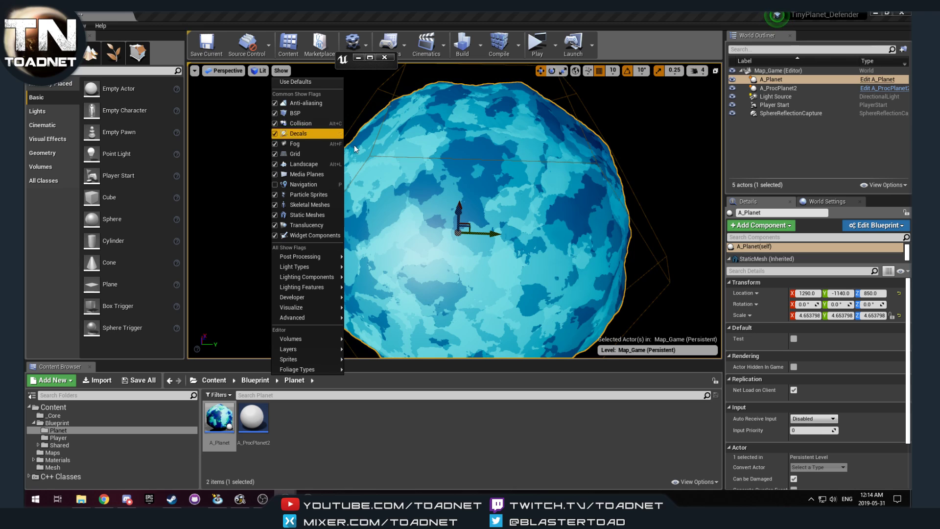
right_click_drag(357, 149, 278, 130)
key("s")
key("d")
left_click_drag(395, 154, 273, 141, "alt")
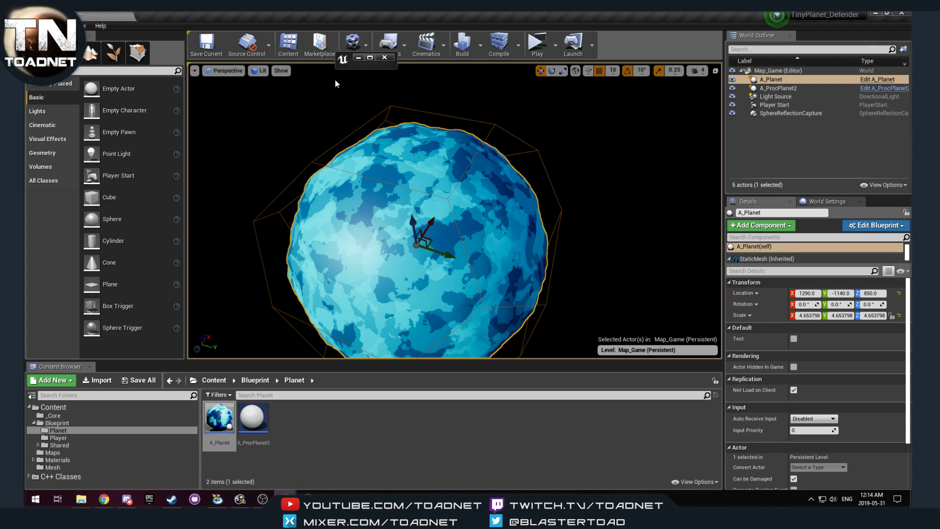
key("w")
right_click_drag(335, 80, 410, 129)
key("d")
key("d")
key("a")
key("a")
key("a")
key("s")
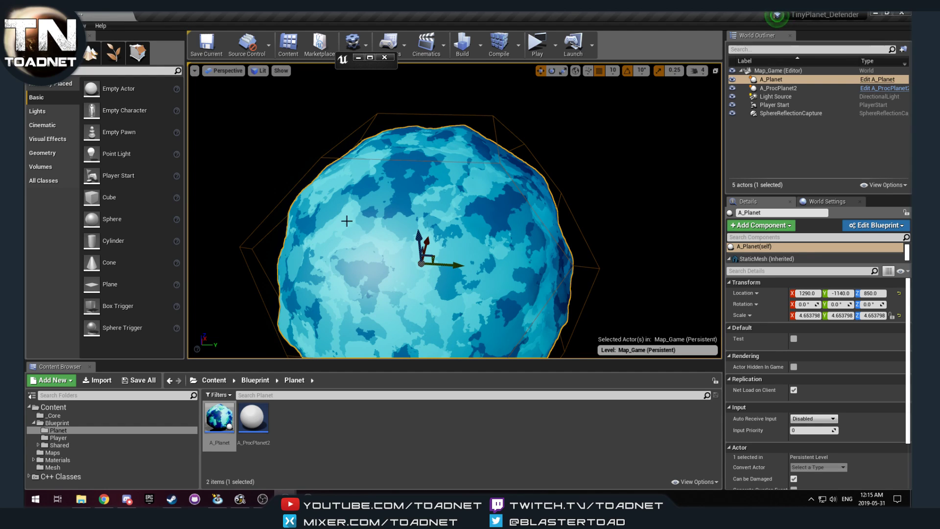
- Open the M_PlanetTopology material from the Materials/Planet folder
left_click(71, 462)
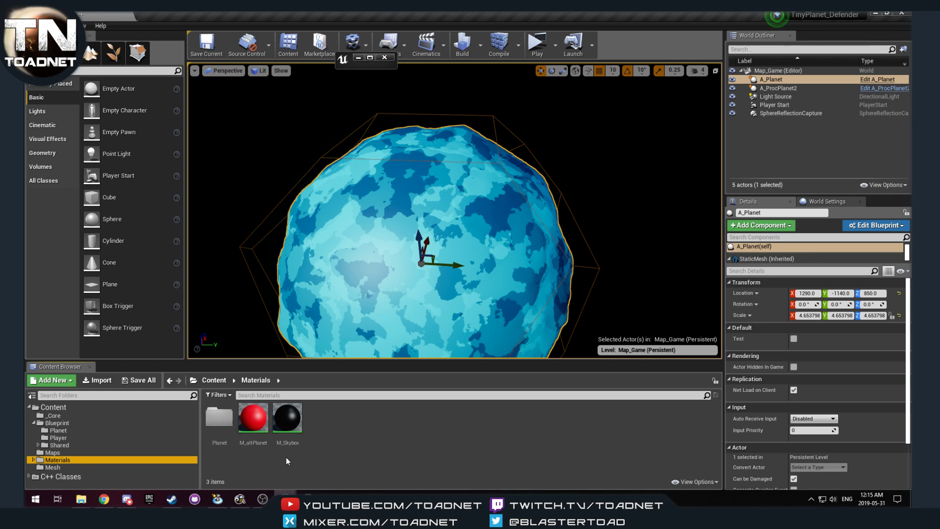
double_click(219, 421)
double_click(218, 426)
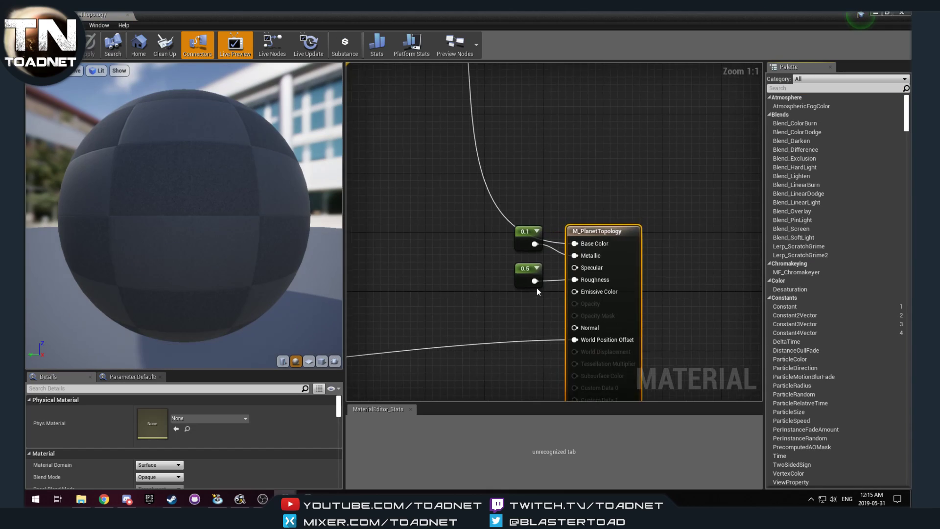
- Examine the M_PlanetTopology graph's noise, strength and colour blend nodes up to the material output, and close the material editor
scroll(489, 298, "down", 4)
right_click_drag(475, 311, 709, 242)
scroll(625, 274, "down", 3)
right_click_drag(595, 279, 586, 296)
scroll(535, 323, "up", 6)
right_click_drag(491, 270, 533, 301)
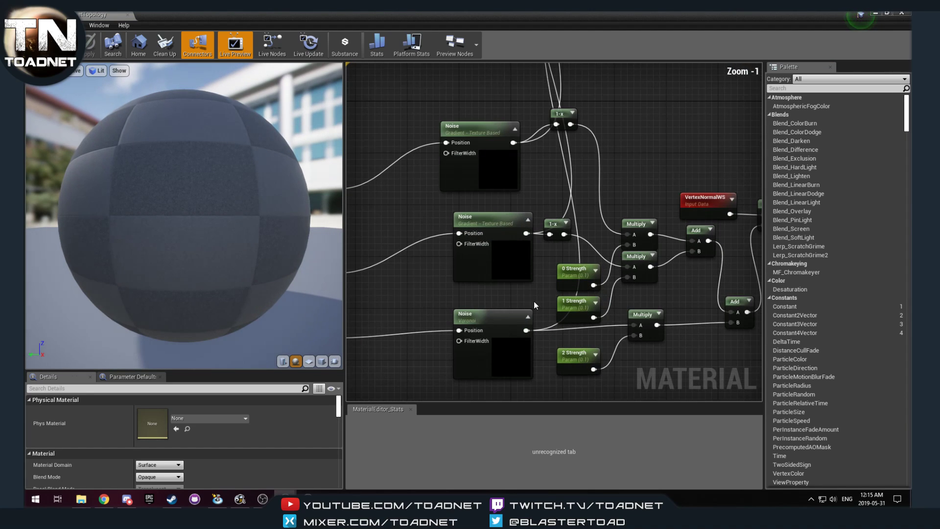
right_click_drag(520, 351, 320, 324)
right_click_drag(634, 216, 347, 338)
scroll(510, 306, "down", 2)
scroll(511, 307, "down", 2)
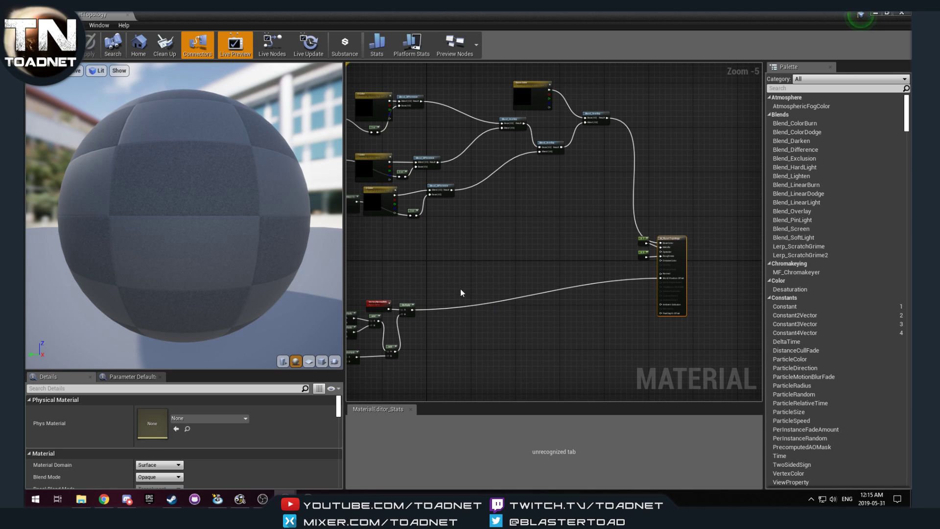
left_click(905, 14)
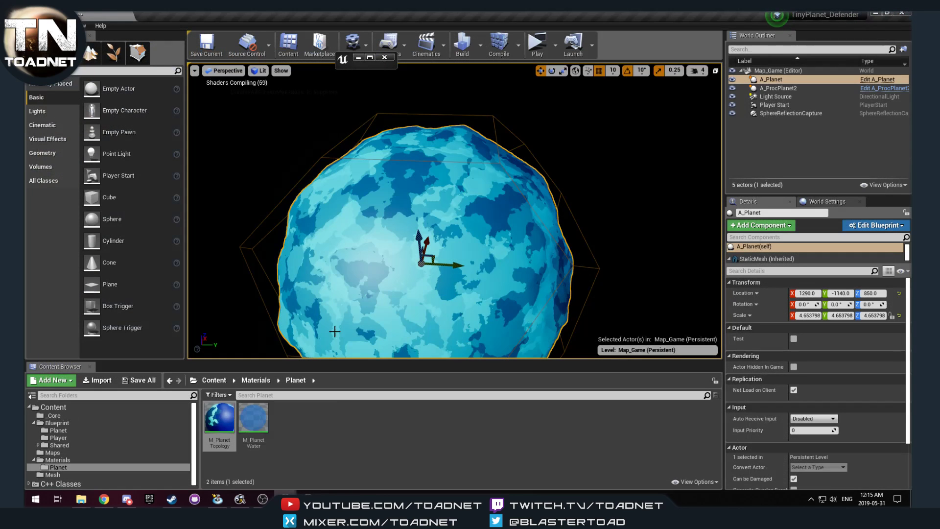
- Open the A_ProcPlanet2 blueprint from the Blueprint/Planet folder and look over its entire Event Graph
left_click(58, 430)
double_click(251, 416)
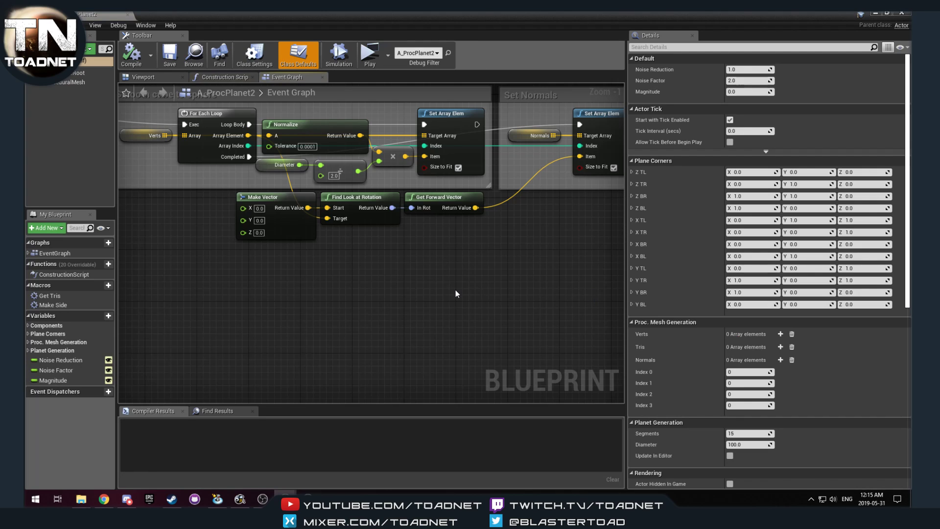
scroll(444, 292, "down", 6)
right_click_drag(451, 301, 386, 268)
scroll(561, 257, "down", 2)
scroll(451, 281, "down", 2)
right_click_drag(451, 281, 460, 292)
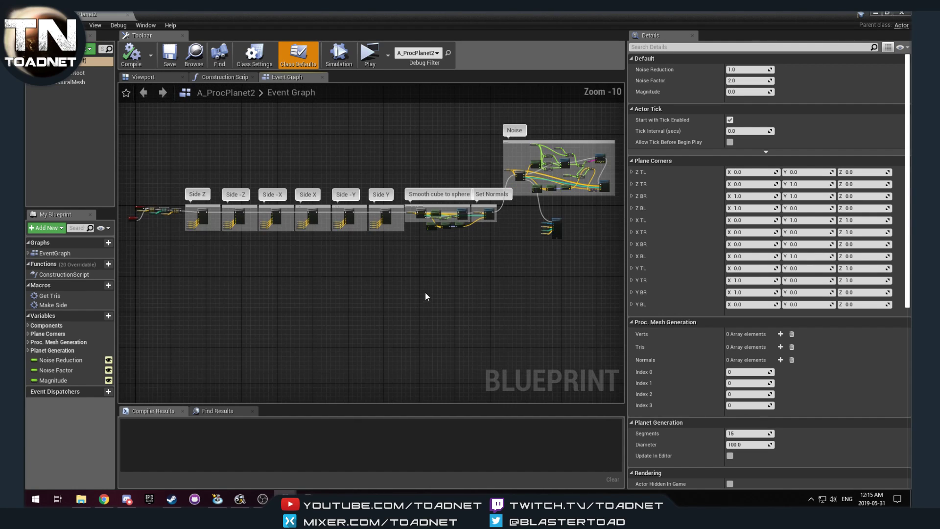
- Inspect the side-building nodes, open the Make Side macro to view its graph, and return to the level editor
scroll(425, 292, "up", 1)
scroll(369, 279, "up", 1)
right_click_drag(369, 279, 483, 293)
double_click(487, 252)
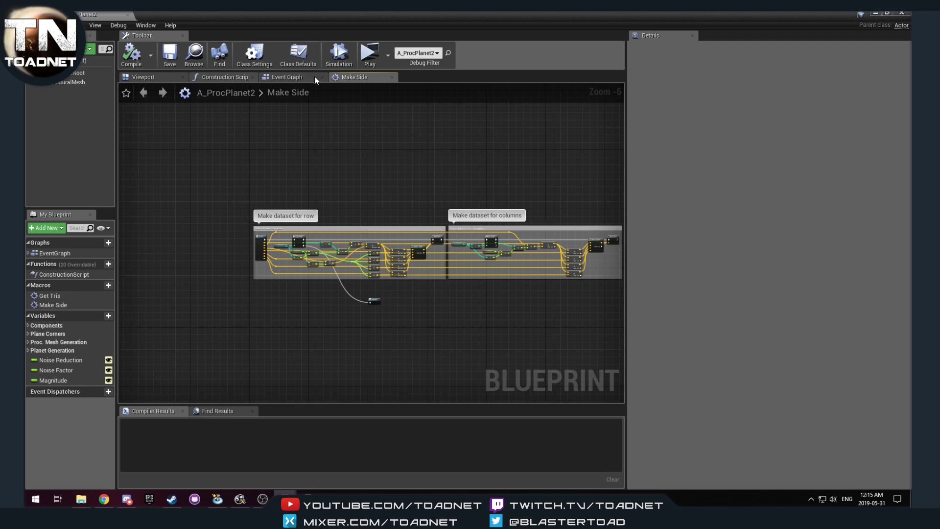
left_click(861, 15)
- Place an A_ProcPlanet2 actor in the level beside the blue planet
left_click_drag(257, 429, 645, 216)
scroll(611, 258, "down", 5)
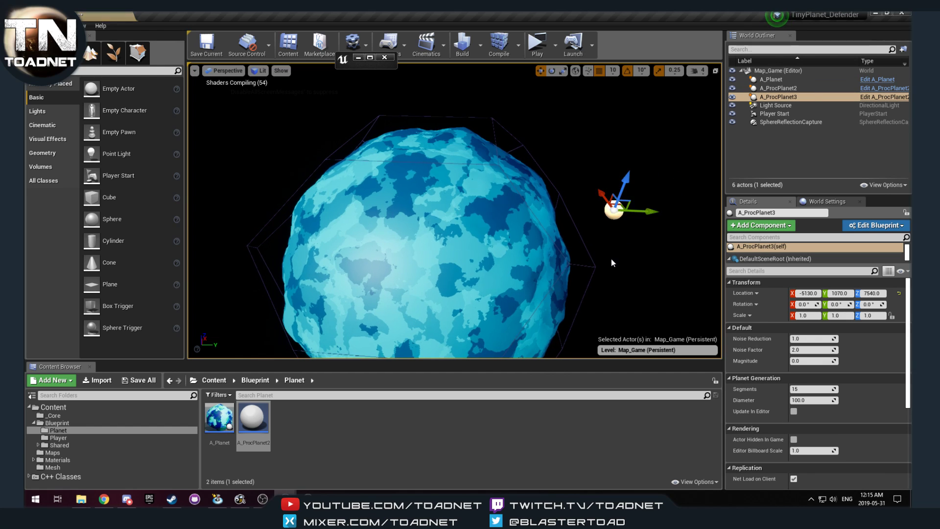
right_click_drag(610, 258, 700, 252)
right_click_drag(432, 238, 431, 238)
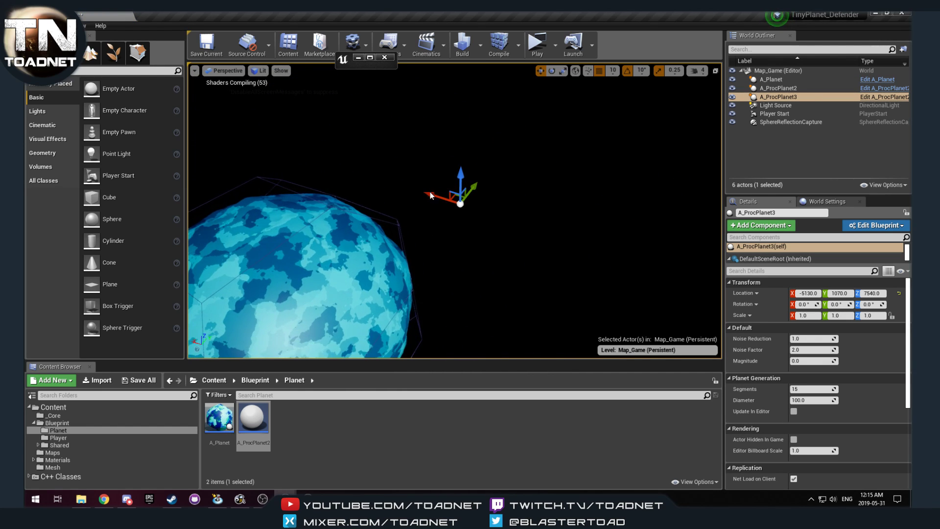
- Move the new procedural planet away from the blue planet along X to -7760
left_click_drag(432, 193, 565, 235)
right_click_drag(564, 235, 564, 235)
right_click_drag(431, 238, 431, 238)
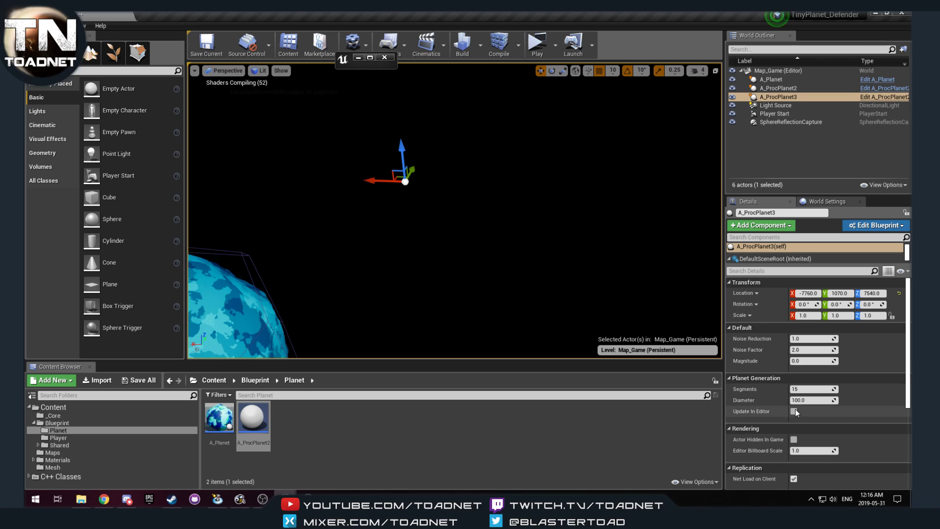
- Trigger Update In Editor on the new procedural planet, keeping its Diameter at 100
left_click(803, 400)
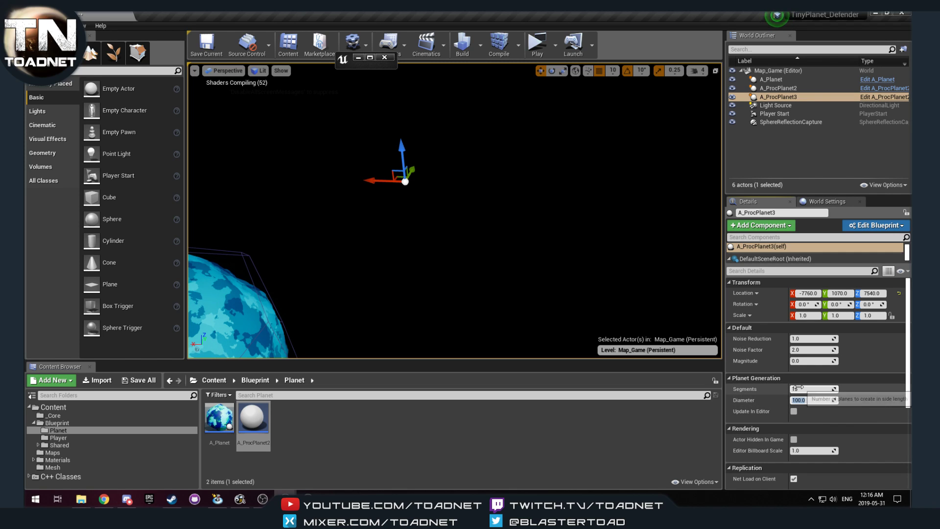
left_click(794, 411)
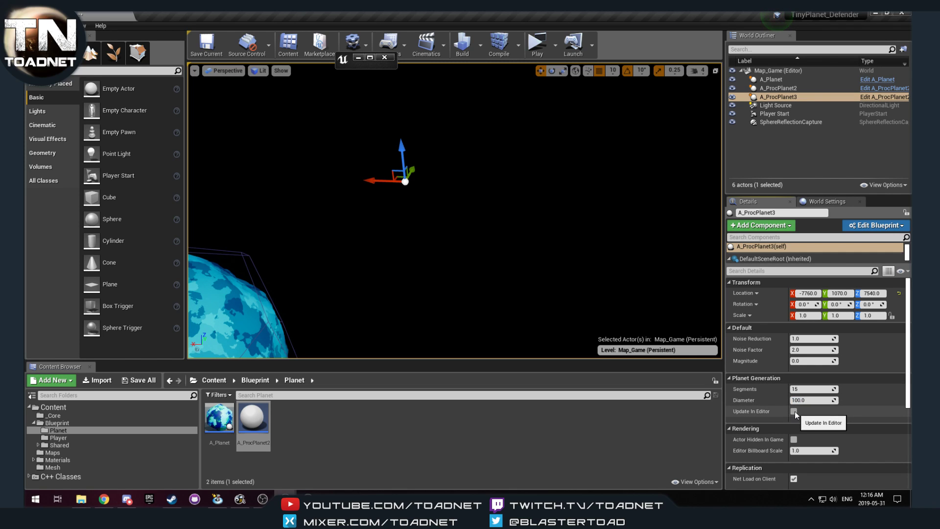
- Select the blue A_Planet actor in the level and delete it
right_click_drag(583, 277, 568, 269)
mouse_move(353, 268)
right_mouse_down()
mouse_move(373, 272)
mouse_move(289, 308)
mouse_move(354, 268)
right_mouse_up()
left_click(354, 266)
key("Delete")
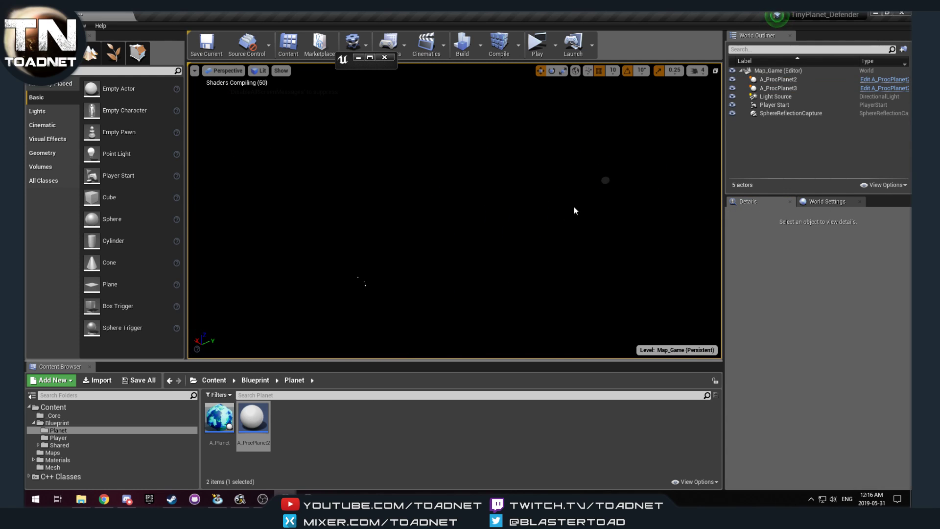
- Reset A_ProcPlanet3's location to the world origin and bring the actor into view
left_click(605, 180)
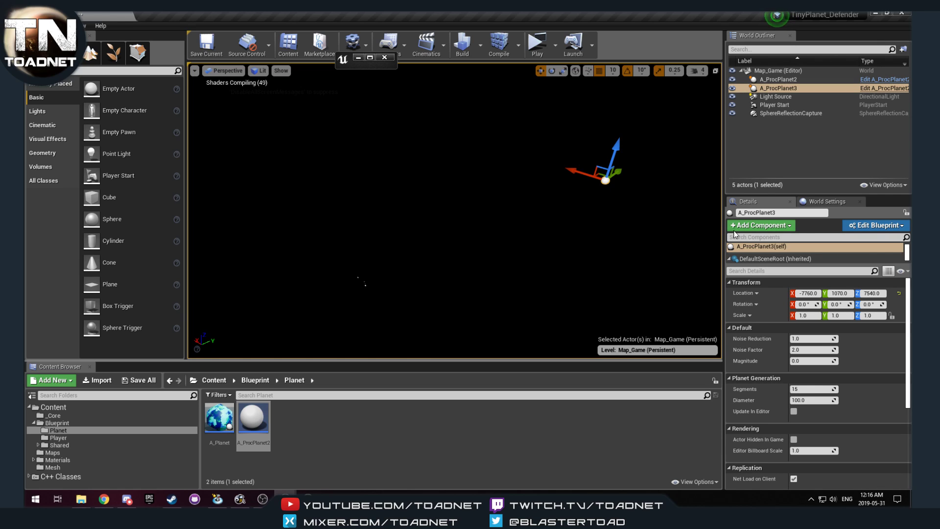
left_click(901, 294)
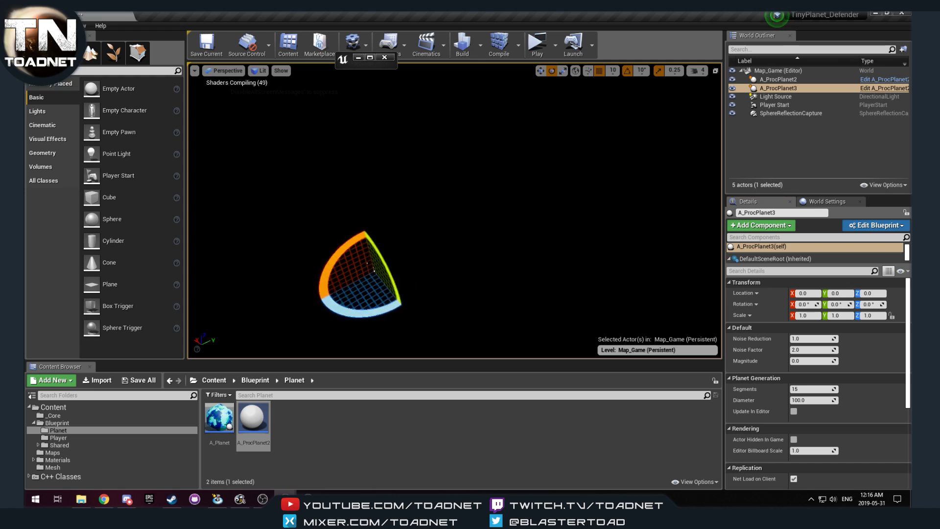
right_click_drag(427, 262, 450, 254)
key("r")
key("space")
key("space")
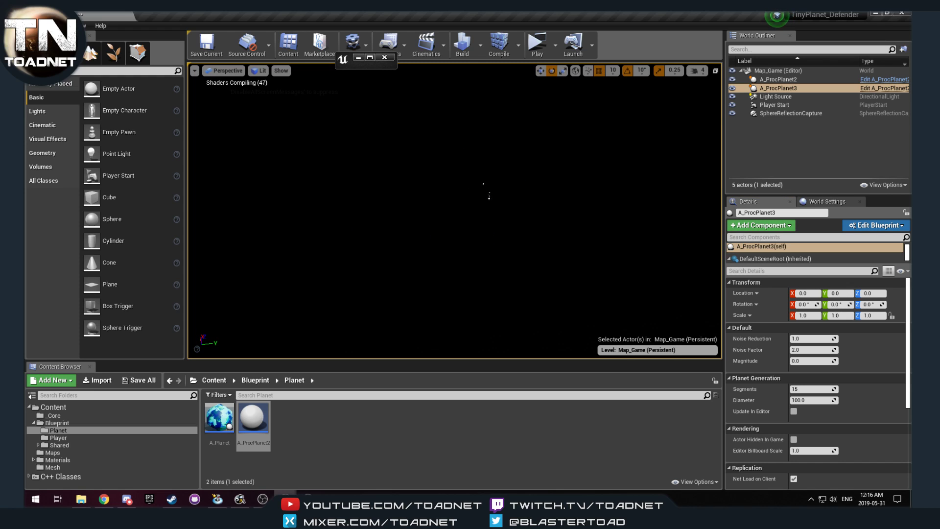
key("w")
right_click_drag(454, 211, 719, 314)
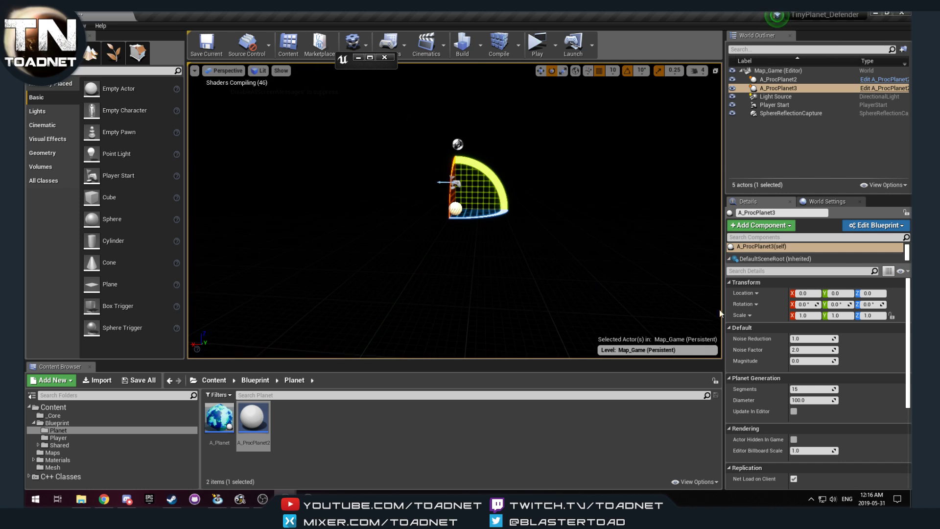
- Set A_ProcPlanet3's Diameter to 500, trigger Update In Editor, and view the generated sphere with the actor deselected
left_click(815, 400)
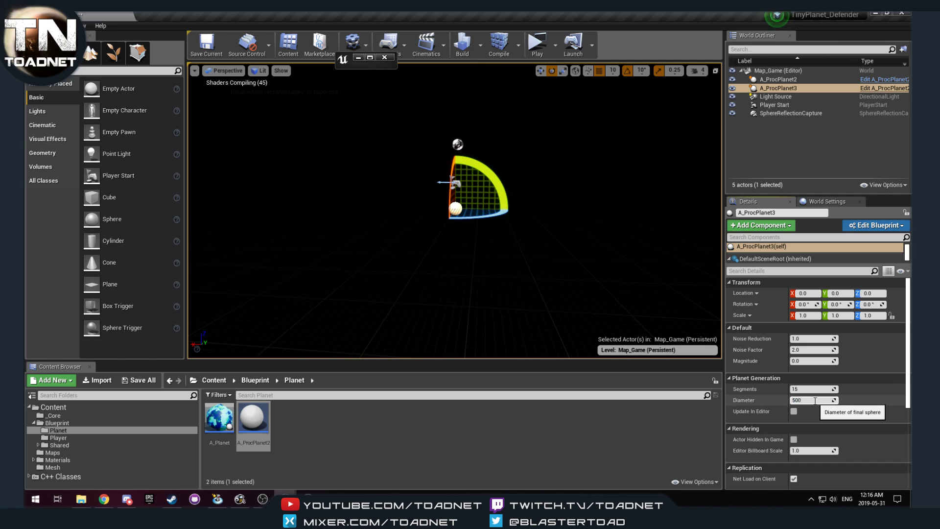
right_click_drag(695, 318, 663, 313)
key("s")
left_click(794, 411)
key("w")
key("a")
key("d")
key("w")
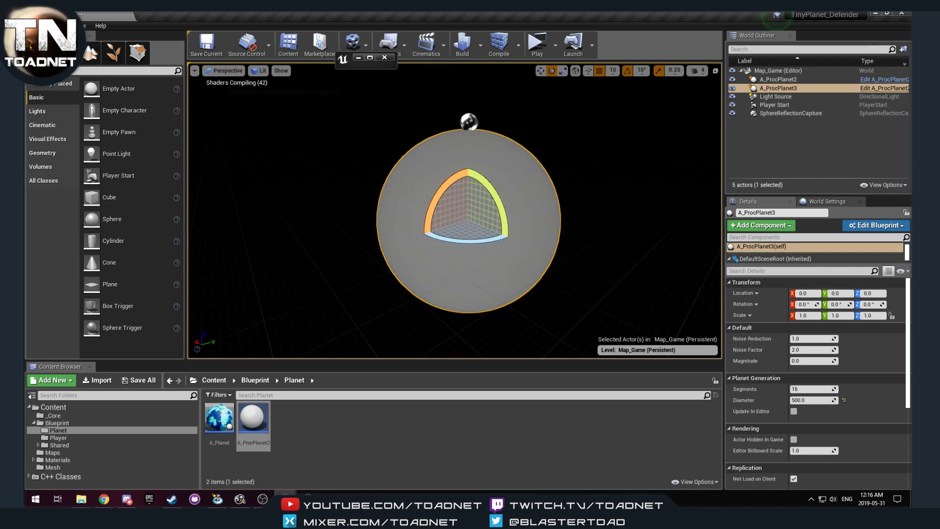
left_click(559, 280)
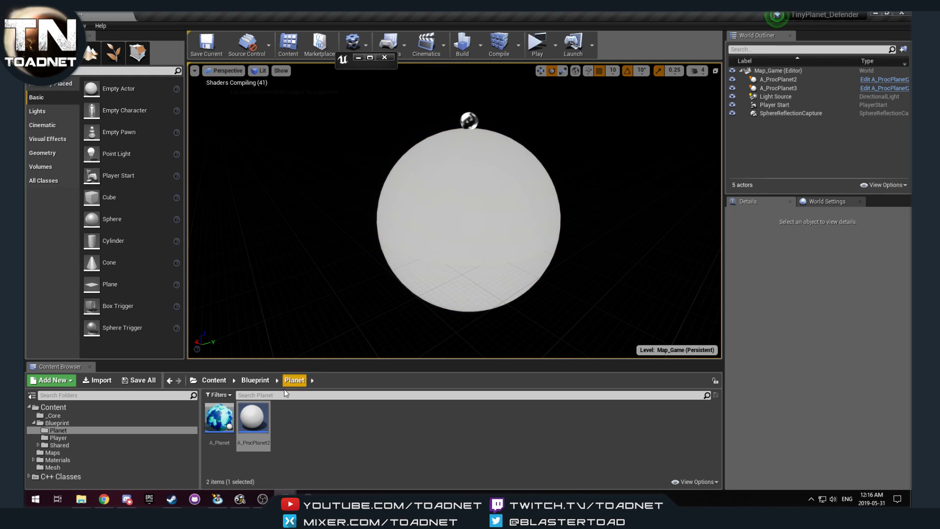
- In A_ProcPlanet2's Event Graph, break the execution link from Side Y's Make Side node to the Smooth cube to sphere loop; compile and save
double_click(255, 418)
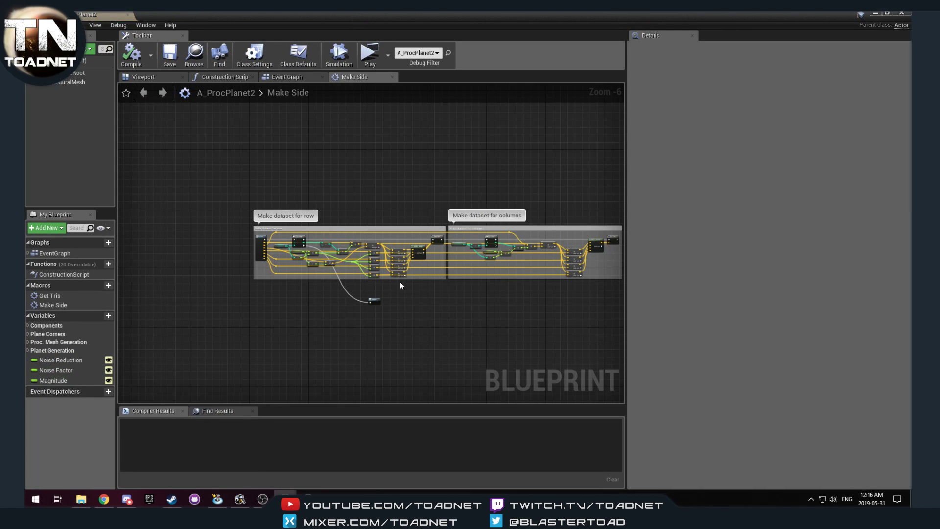
left_click(294, 78)
scroll(466, 261, "up", 2)
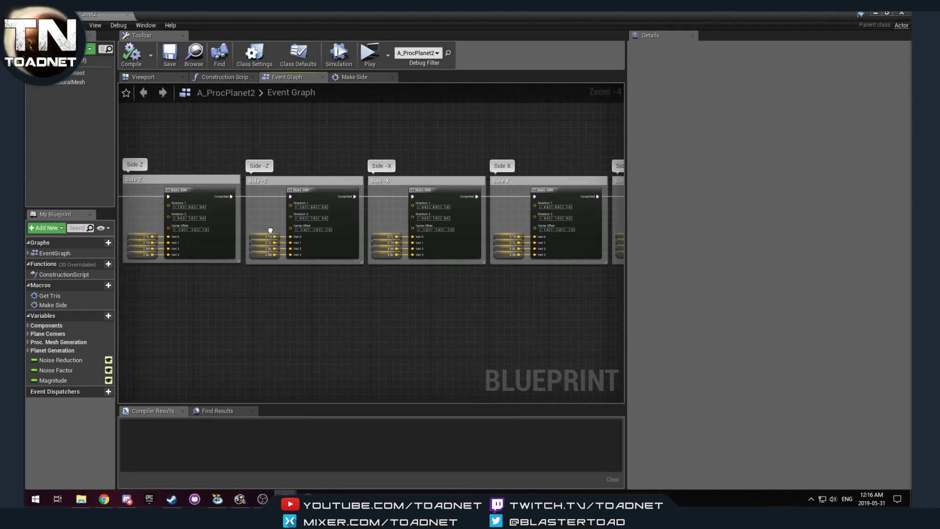
right_click_drag(548, 275, 310, 265)
right_click_drag(473, 266, 315, 271)
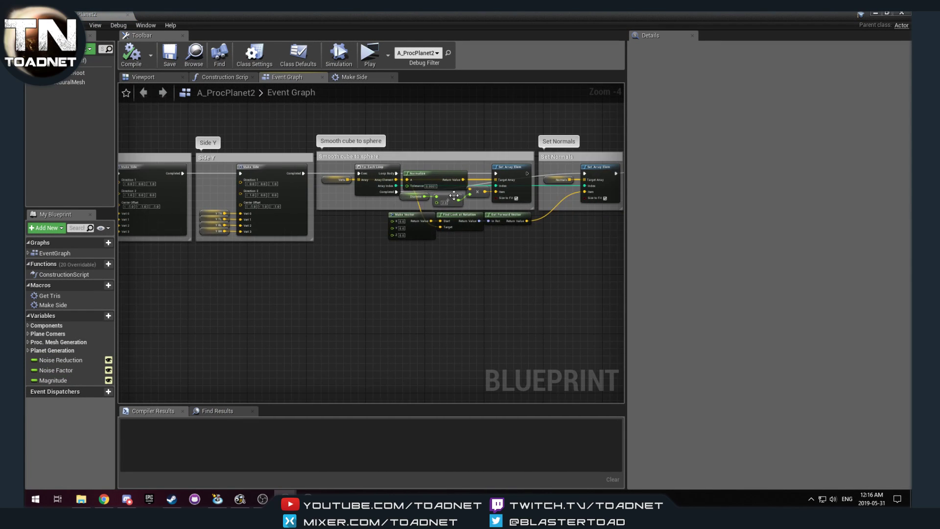
right_click_drag(471, 192, 329, 195)
right_click_drag(229, 174, 346, 188)
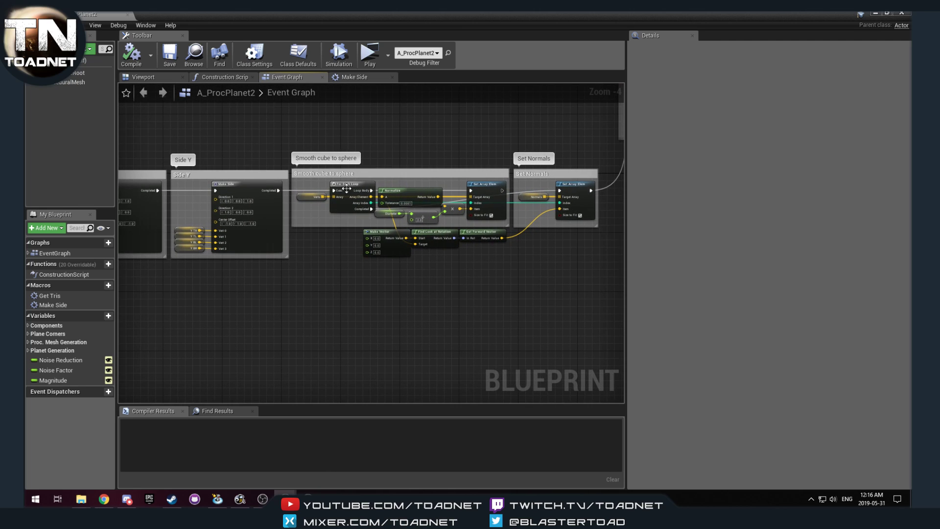
right_click(280, 190)
left_click(298, 212)
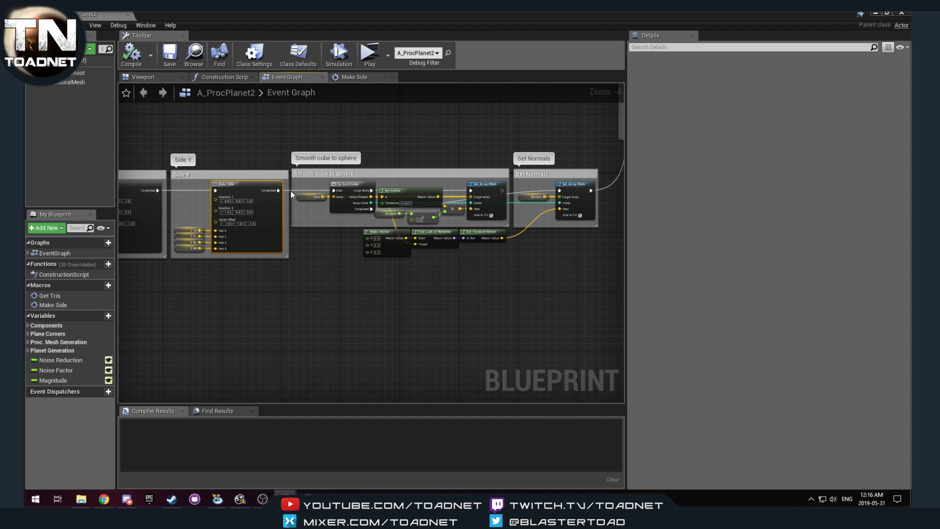
left_click(170, 54)
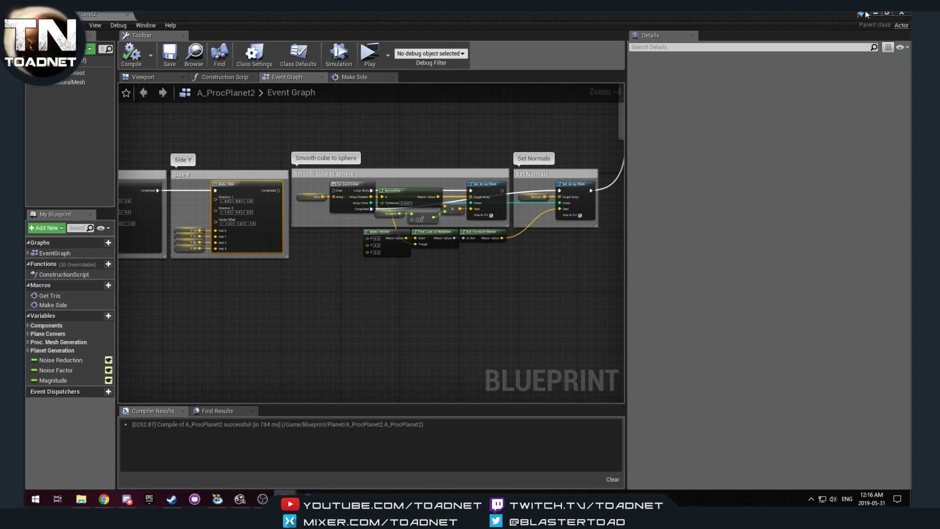
left_click(875, 13)
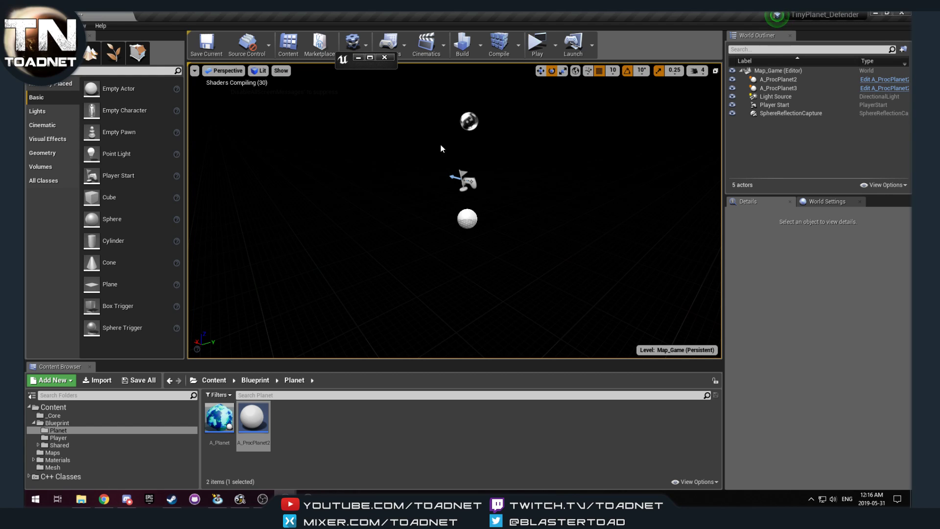
- Close the other TinyPlanetsDefender editor window and try to maximize the Project Settings window
left_click(467, 221)
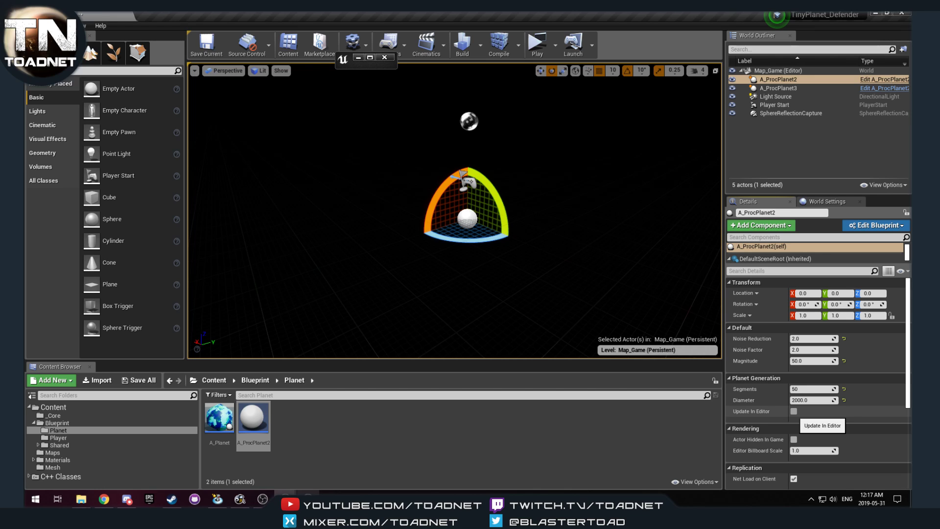
mouse_move(308, 499)
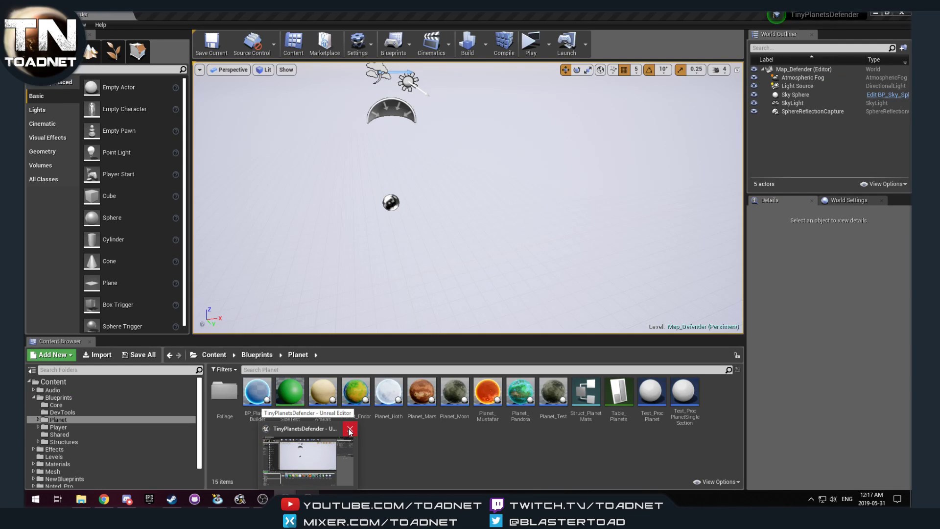
left_click(349, 432)
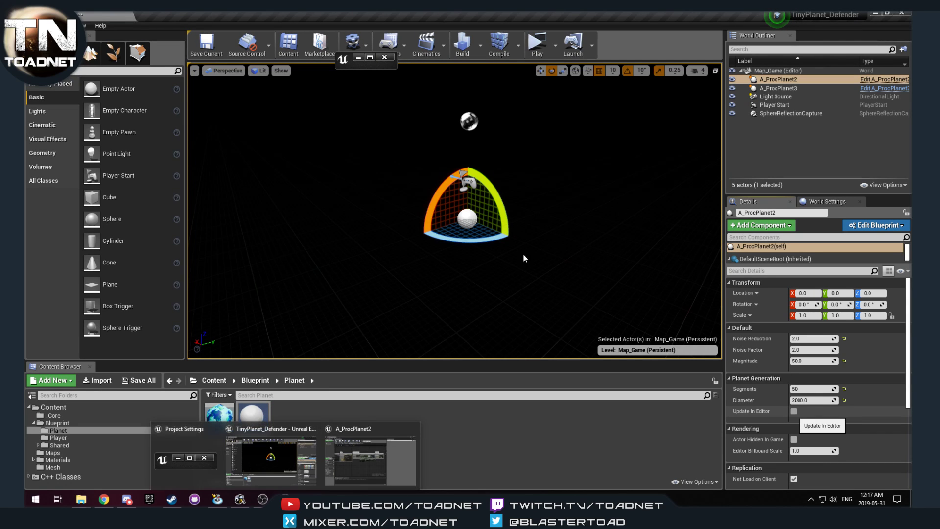
mouse_move(307, 499)
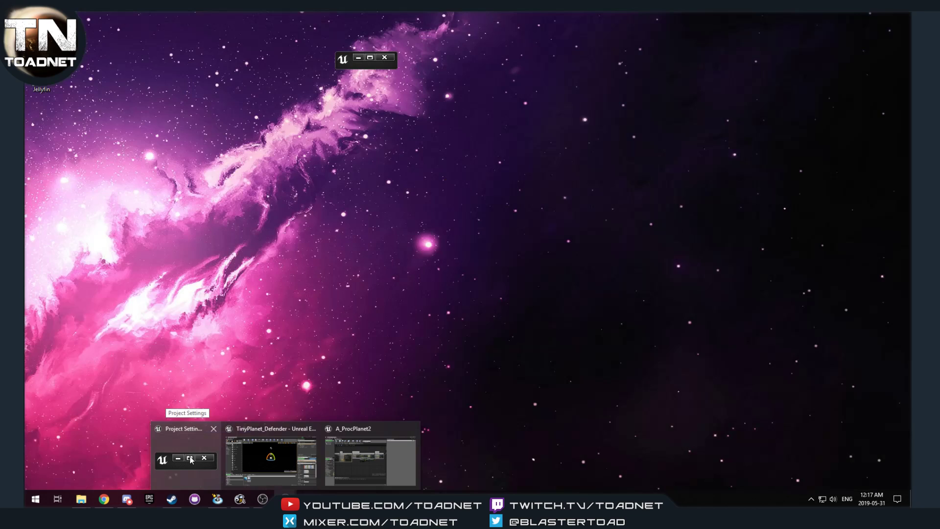
left_click(190, 456)
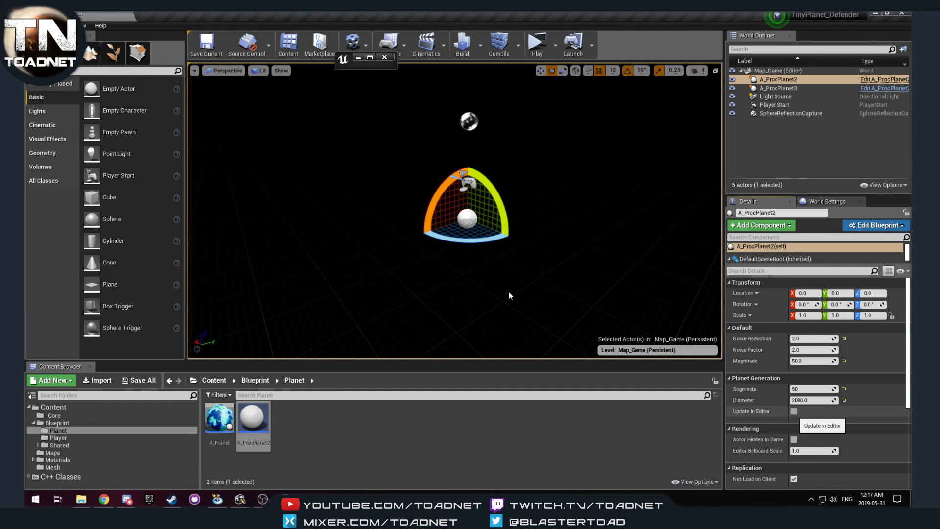
- Select the A_ProcPlanet3 actor at the origin and open its Segments value for editing
left_click(469, 293)
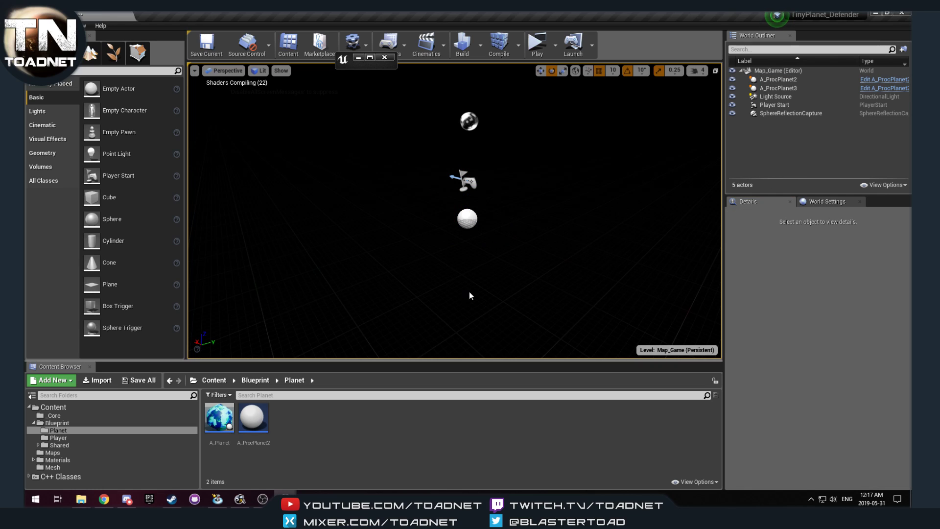
left_click(469, 219)
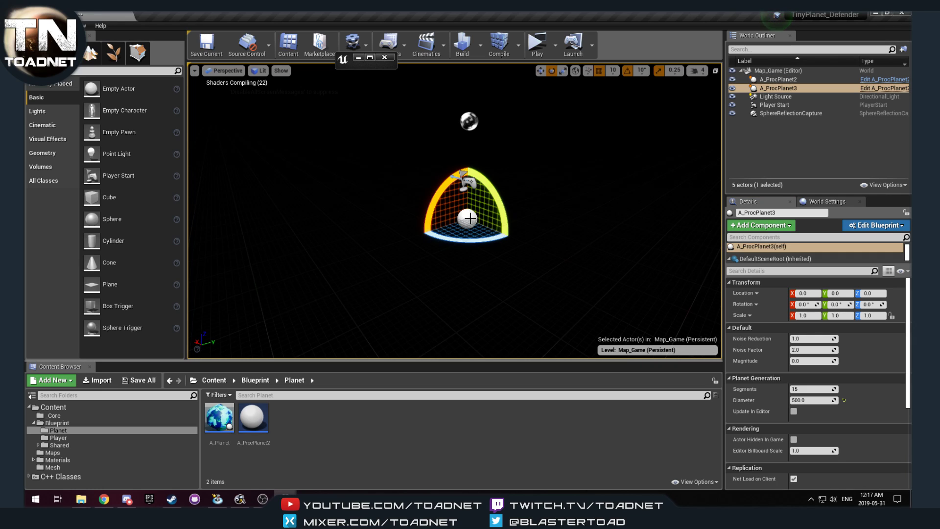
left_click(810, 389)
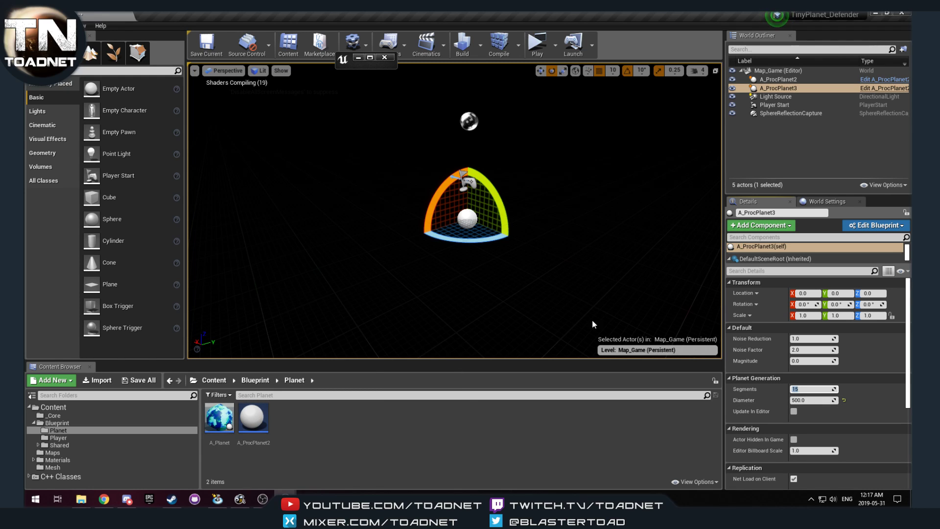
- Check the running processes' CPU usage in Task Manager, and close it along with the stray Project Settings window
mouse_move(284, 498)
key("ctrl+shift+Escape")
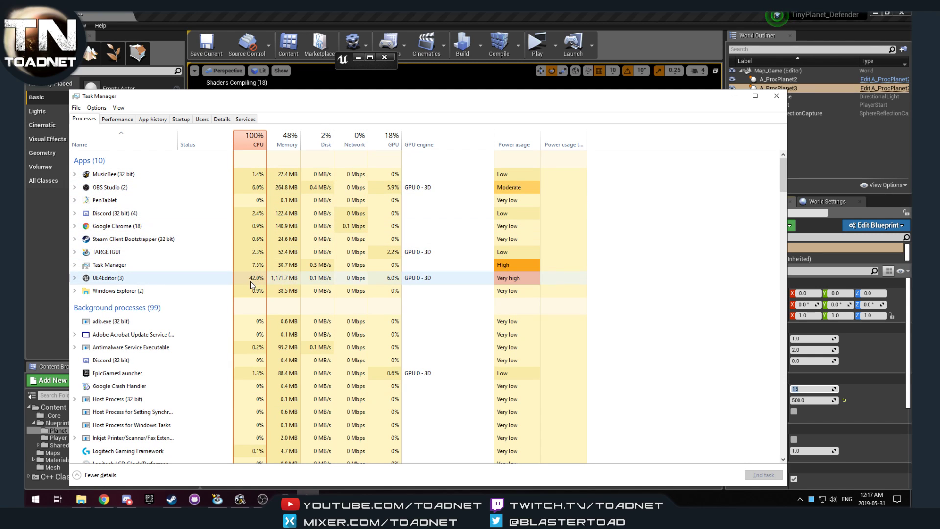
left_click(777, 98)
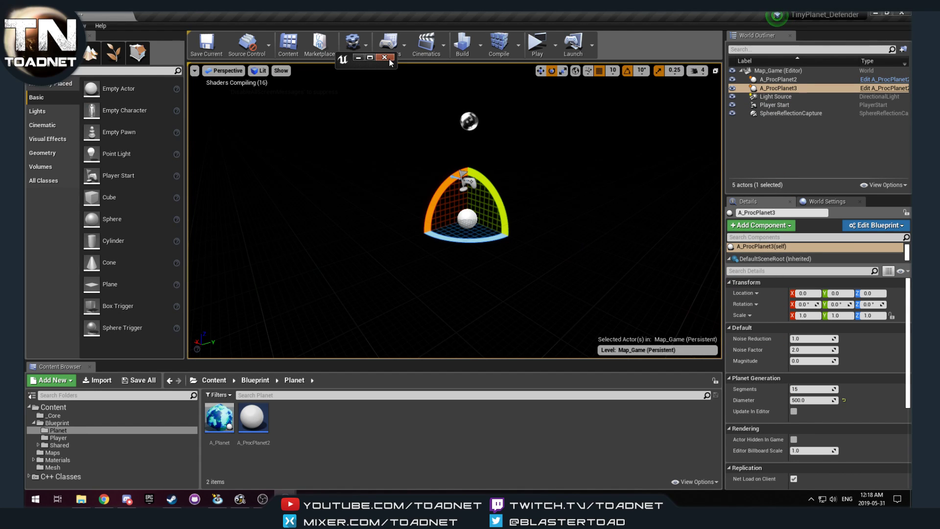
left_click(389, 59)
right_click_drag(401, 81, 372, 113)
- Save the A_ProcPlanet2 blueprint, check the Side Y node's execution output in the Event Graph, and return to the level editor
double_click(253, 417)
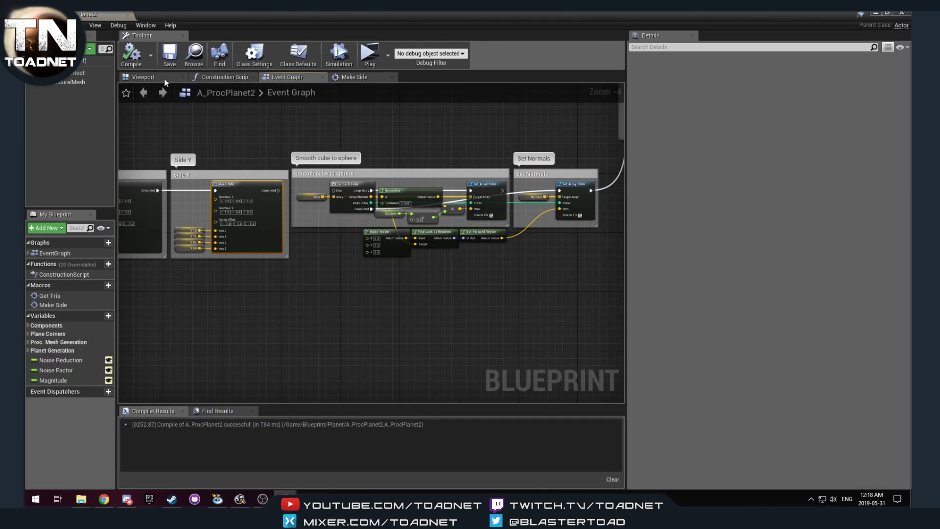
left_click(168, 61)
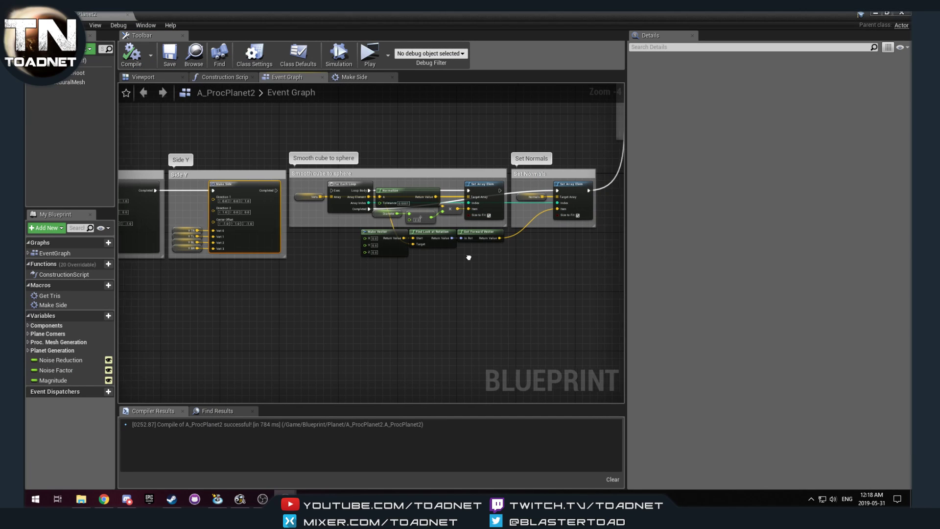
right_click_drag(482, 241, 857, 238)
scroll(418, 184, "up", 2)
right_click_drag(685, 204, 645, 200)
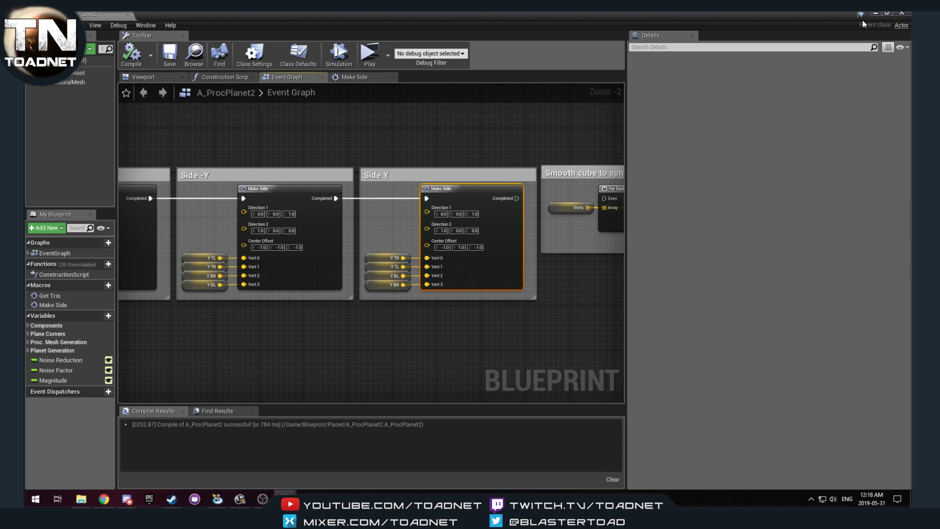
left_click(874, 14)
- Set A_ProcPlanet3's Segments to 5 and Diameter to 200, and look at the actor from below
left_click(810, 389)
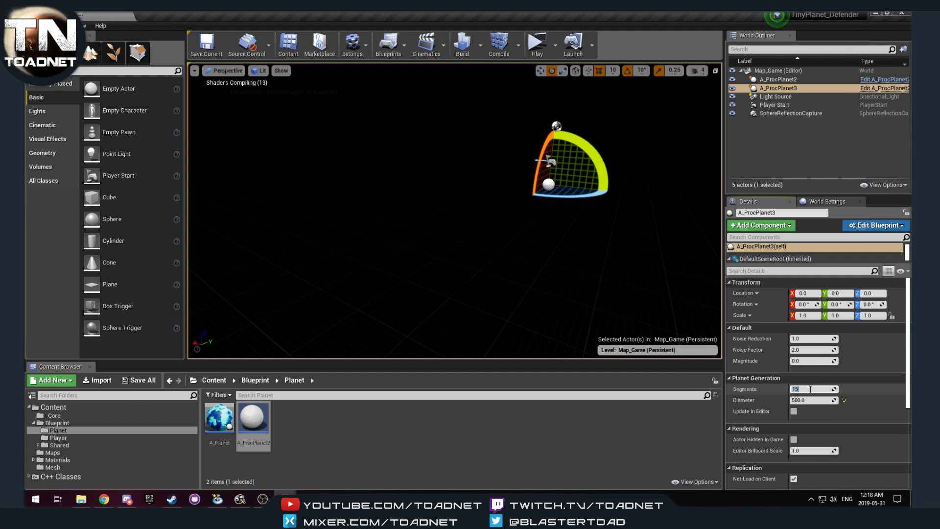
type("5")
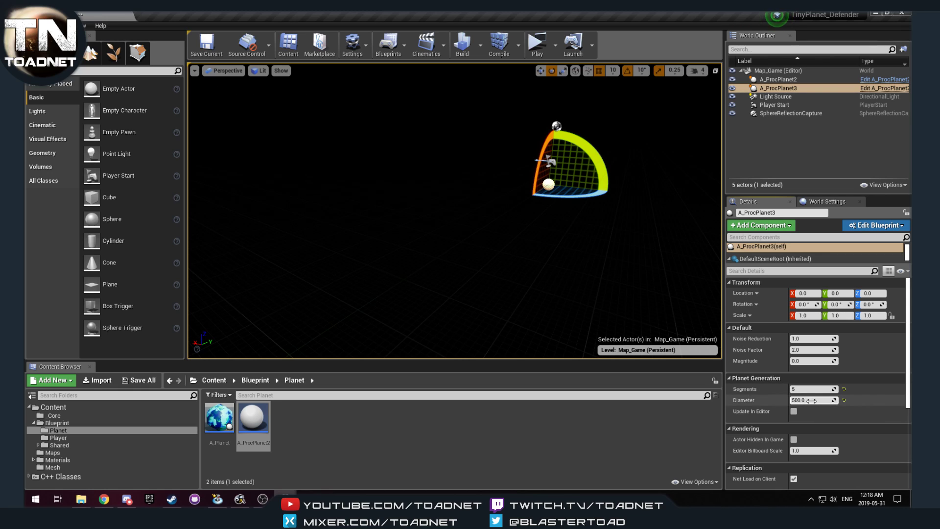
left_click(807, 400)
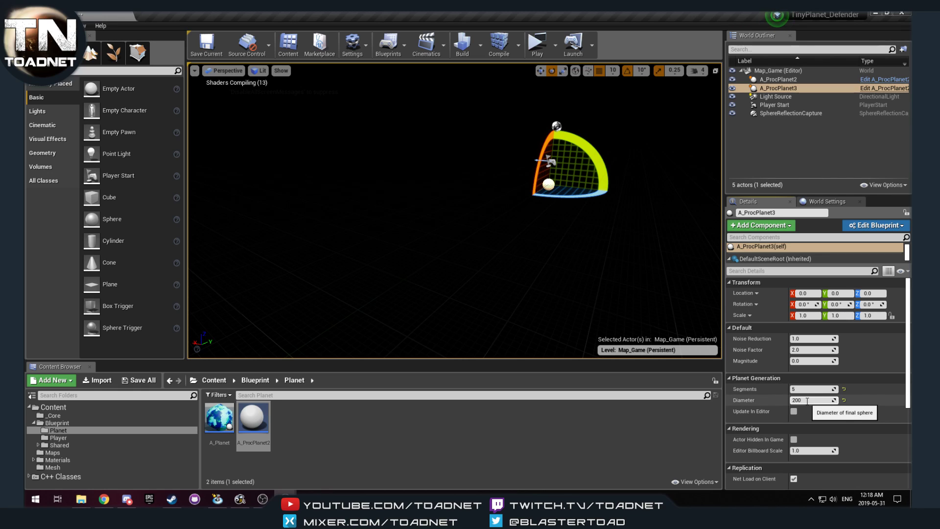
mouse_move(573, 193)
right_mouse_down()
mouse_move(636, 181)
mouse_move(573, 193)
right_mouse_up()
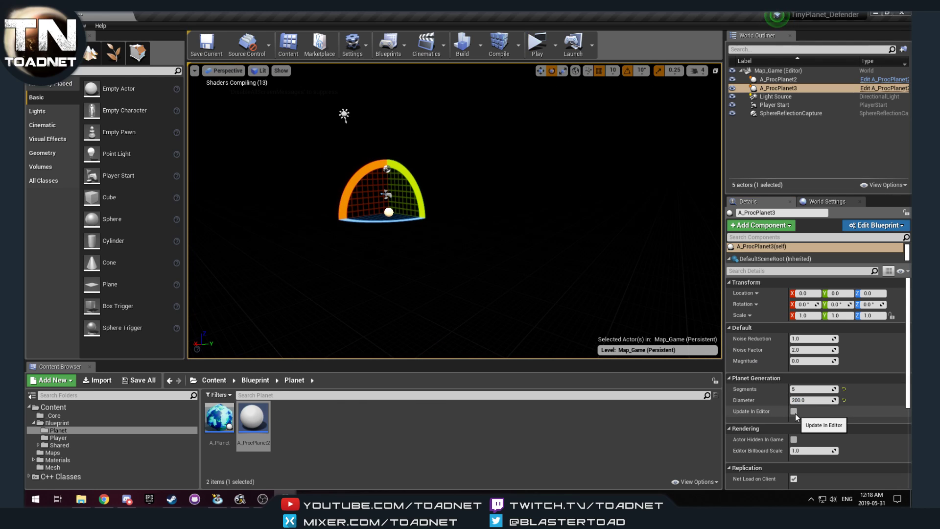
right_click_drag(563, 307, 485, 299)
key("w")
key("s")
key("w")
left_click_drag(480, 314, 475, 314)
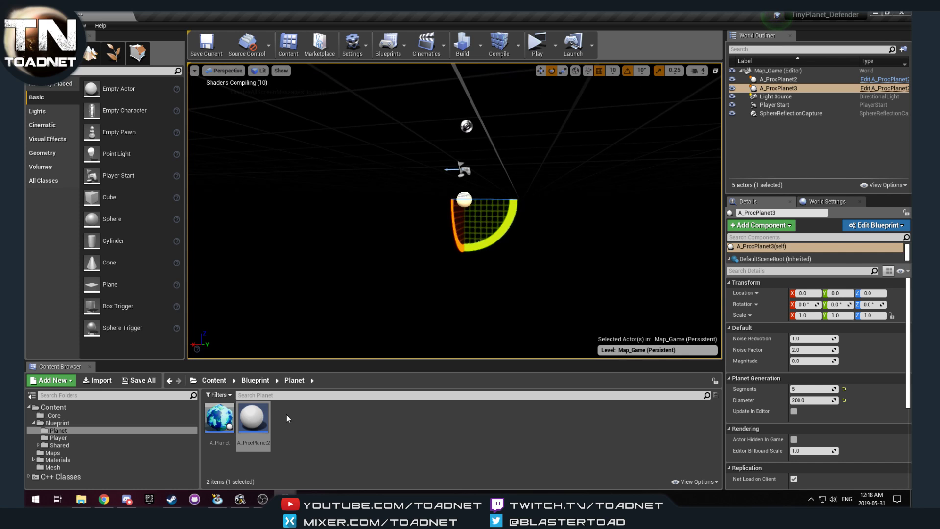
- In A_ProcPlanet2's Event Graph, connect Side Y's Completed output to the For Each Loop in the Smooth cube to sphere section
double_click(253, 418)
scroll(385, 316, "down", 4)
right_click_drag(358, 329, 478, 304)
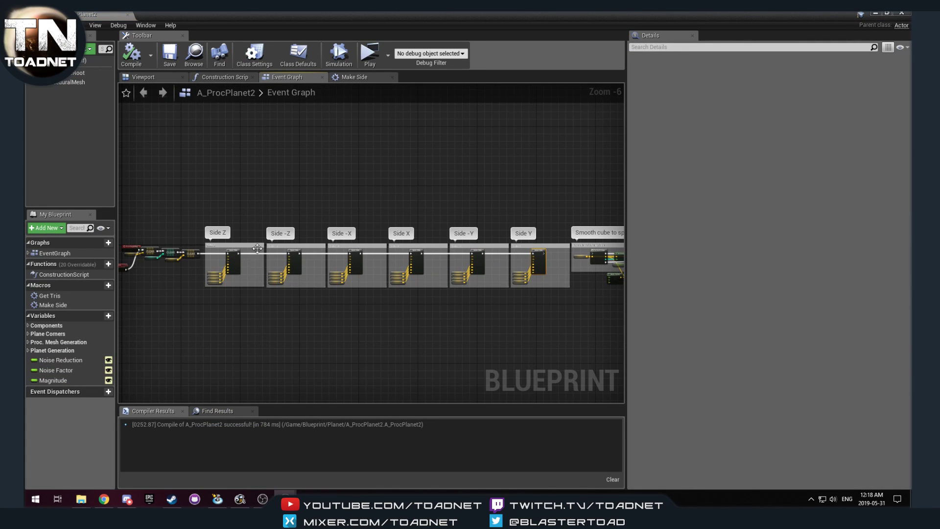
right_click_drag(518, 264, 327, 287)
scroll(328, 288, "up", 5)
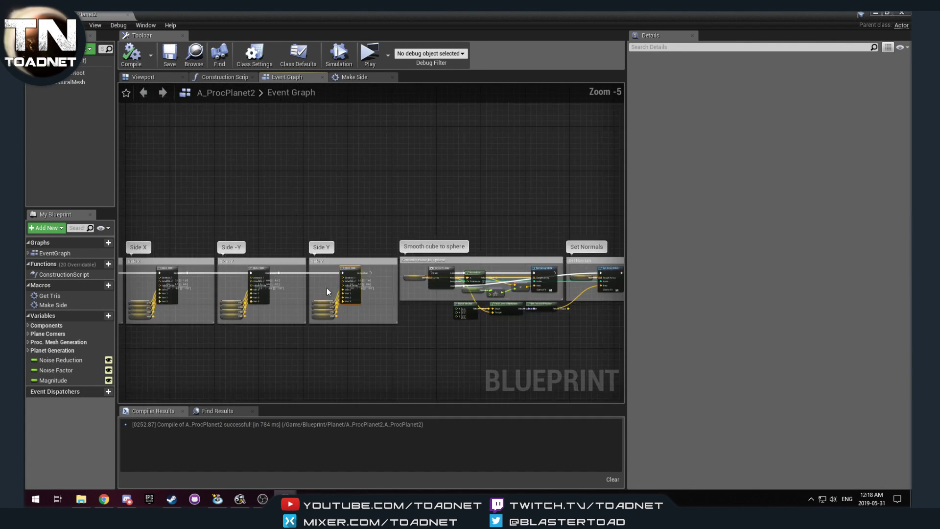
left_click_drag(463, 251, 253, 257)
left_click_drag(260, 251, 260, 251)
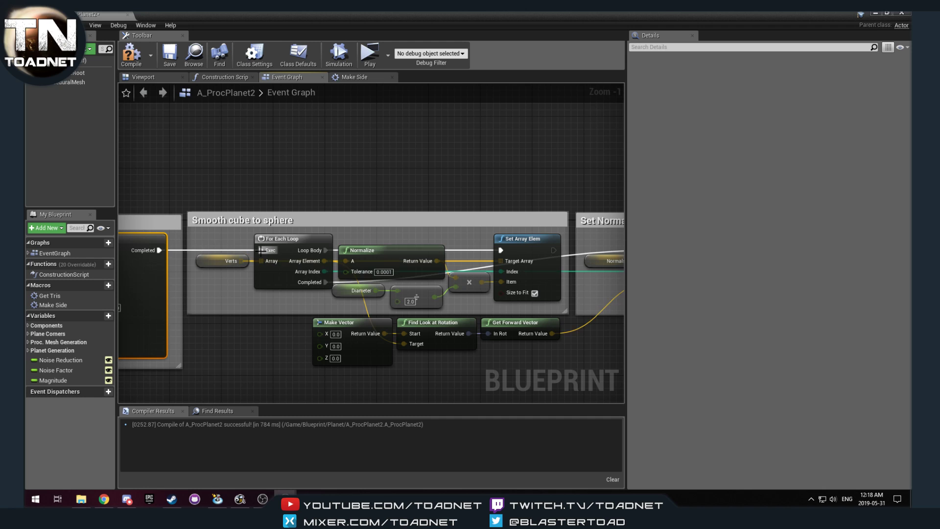
- Open the Make Side macro from the Side Y node, and compile and save the blueprint
scroll(452, 329, "down", 2)
right_click_drag(493, 348, 437, 314)
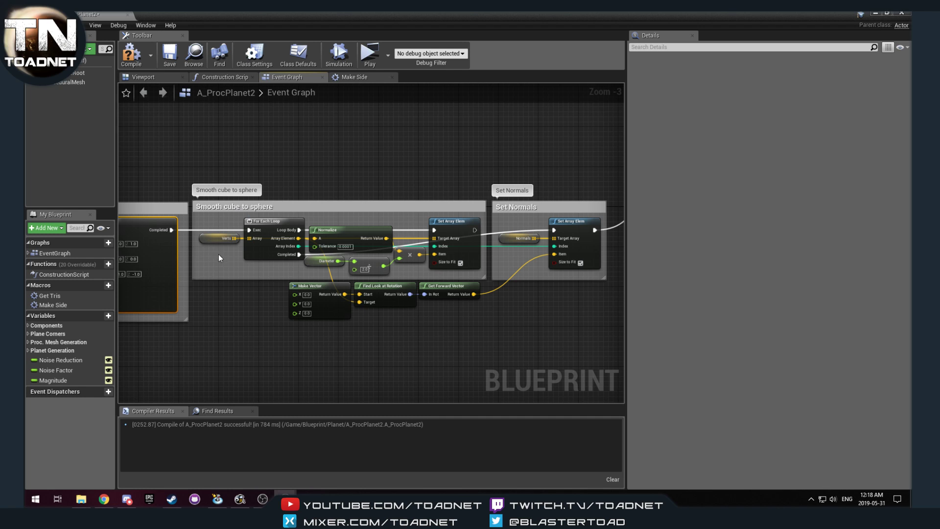
right_click_drag(205, 275, 357, 256)
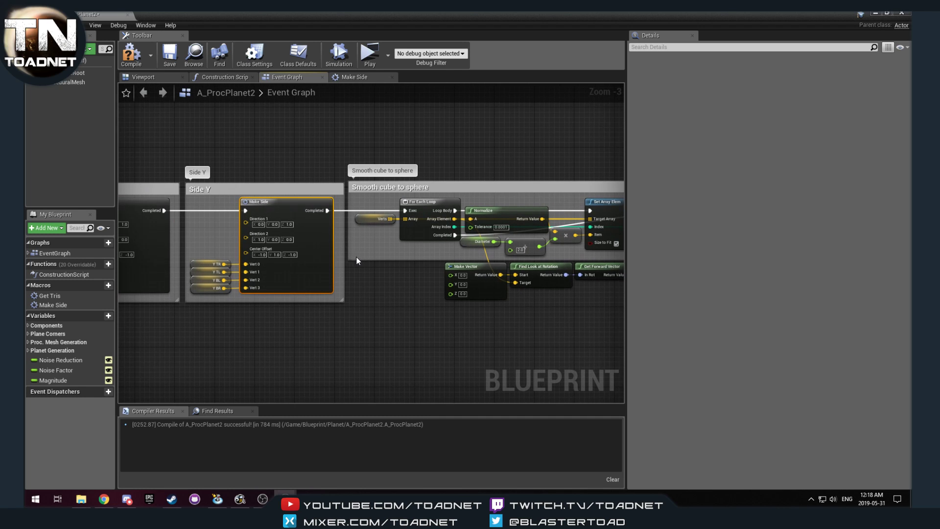
double_click(328, 256)
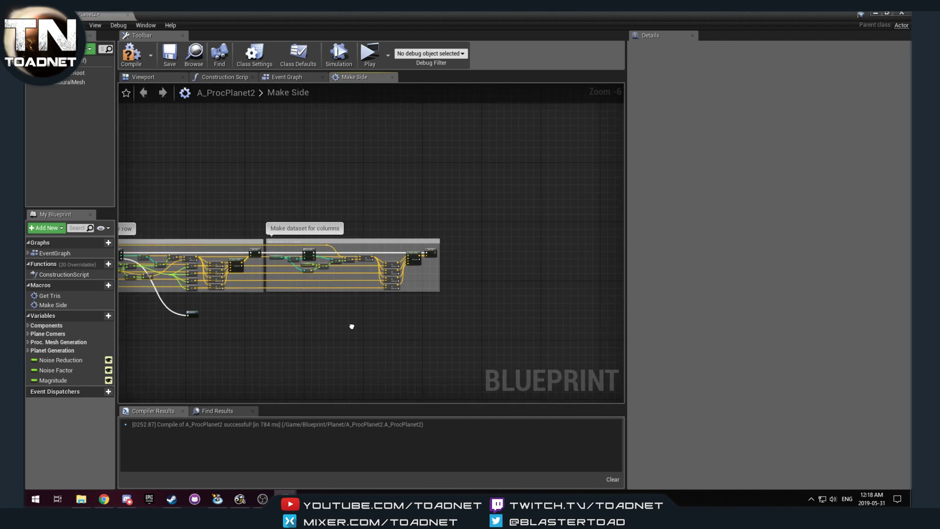
left_click(139, 59)
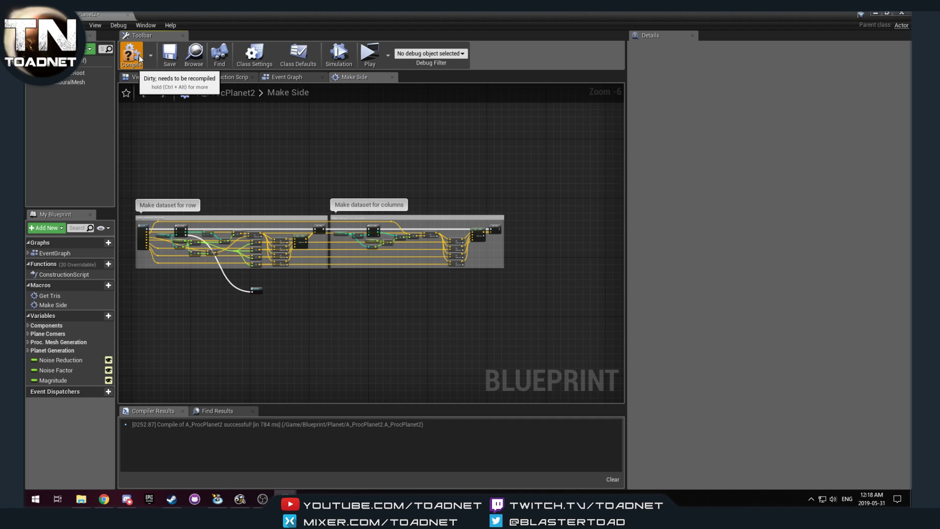
left_click(172, 58)
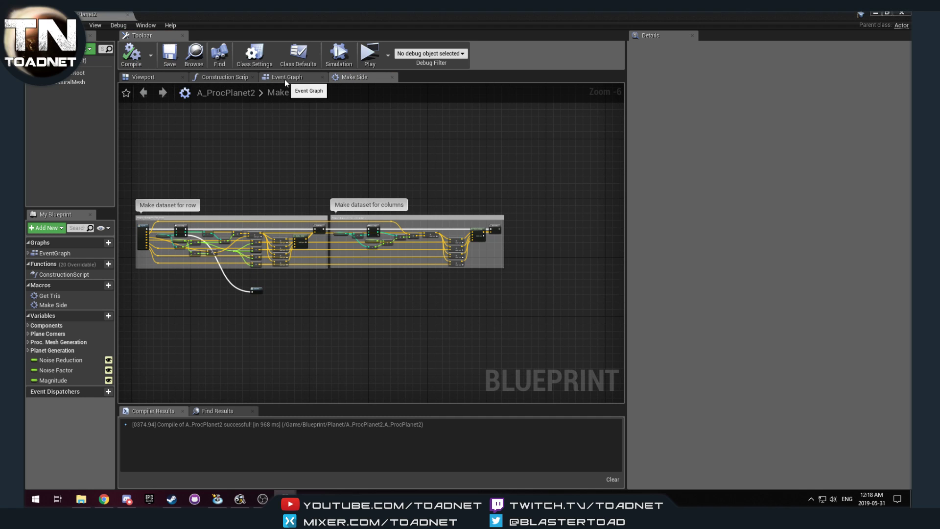
- In the Event Graph, wire Side Y's Completed output directly to the Set Normals Set Array Elem, bypassing the smoothing, and compile and save
left_click(284, 79)
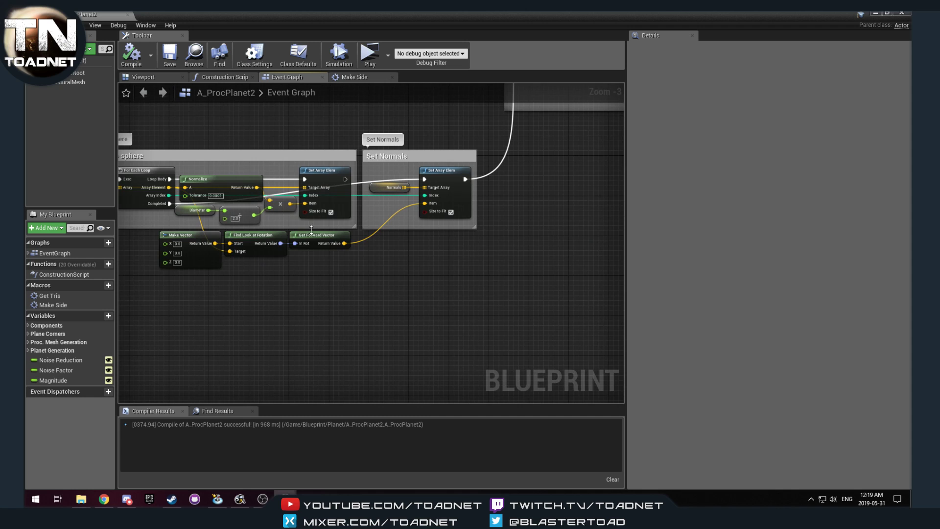
right_click_drag(312, 229, 398, 334)
left_click_drag(181, 278, 566, 280)
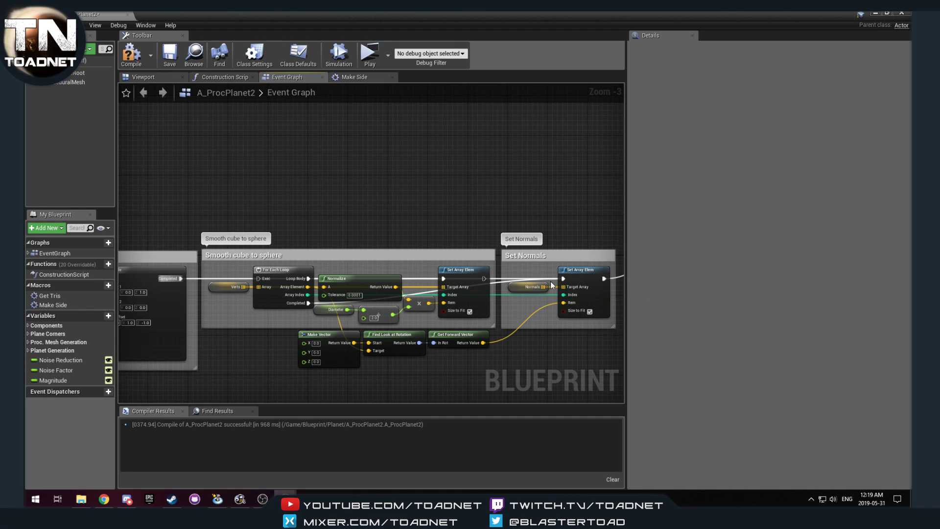
left_click(170, 53)
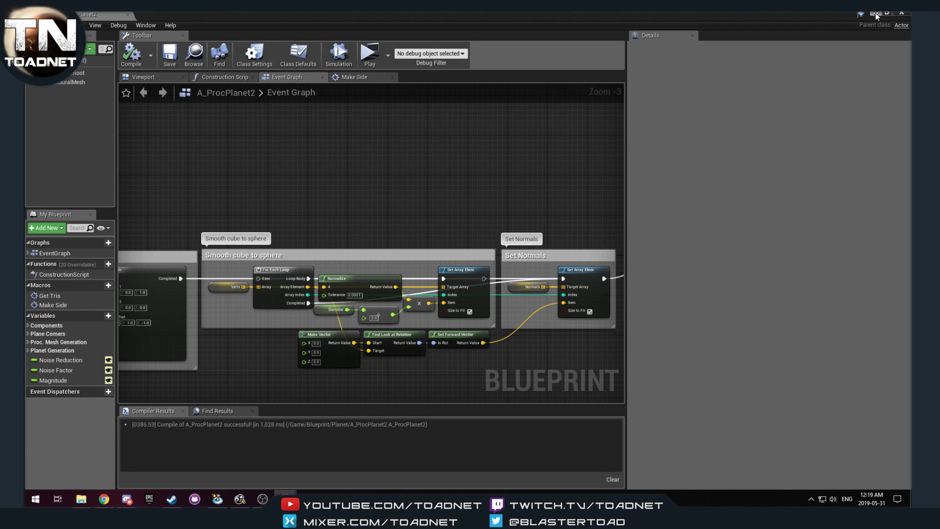
- Return to the level editor, regenerate A_ProcPlanet3 with Update In Editor, and switch the viewport to Wireframe
left_click(875, 13)
right_click_drag(603, 264, 631, 323)
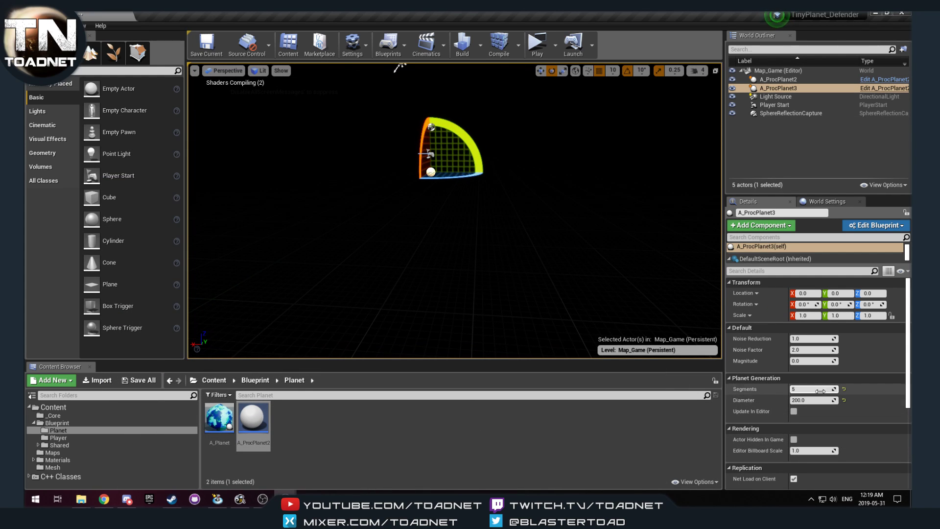
left_click(794, 412)
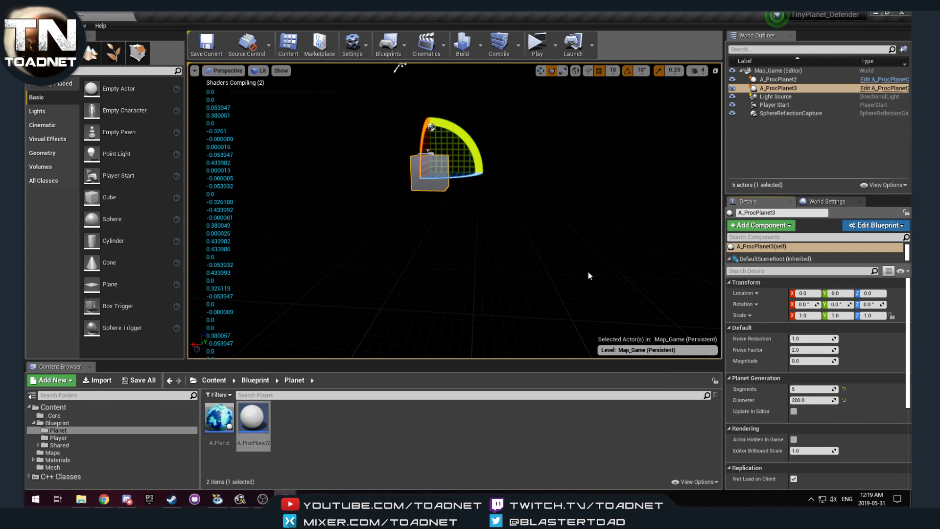
right_click_drag(588, 275, 572, 240)
mouse_move(558, 279)
right_mouse_down()
mouse_move(549, 279)
mouse_move(568, 281)
right_mouse_up()
left_click(259, 70)
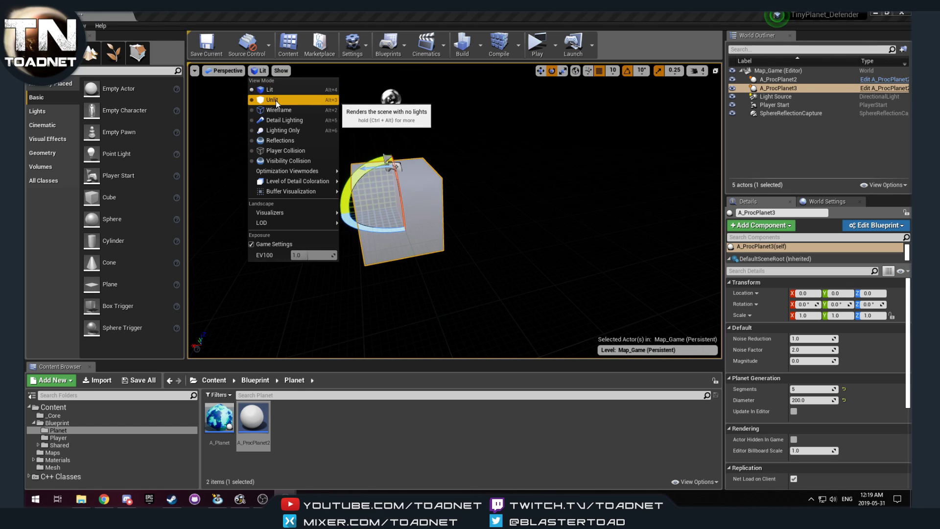
left_click(277, 109)
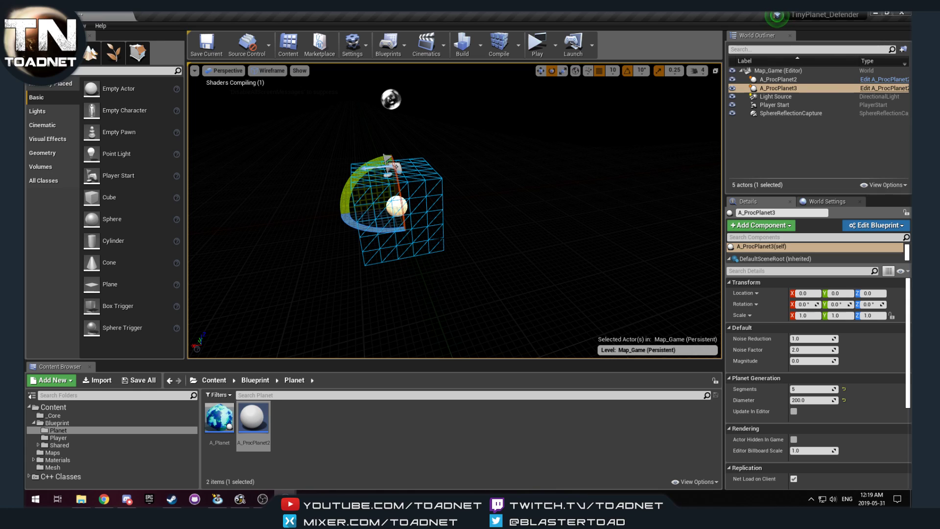
- Set A_ProcPlanet3's Diameter to 500 and regenerate its mesh in the editor
left_click(831, 399)
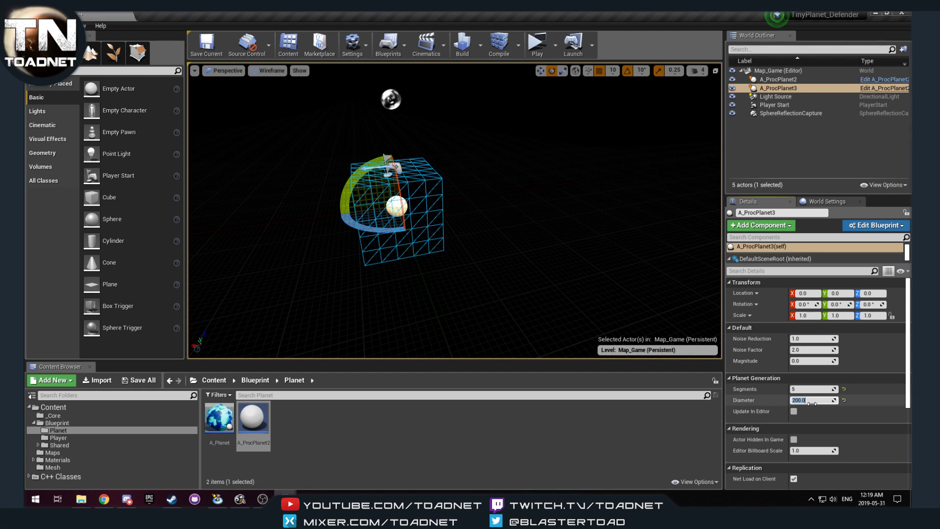
type("50")
key("Return")
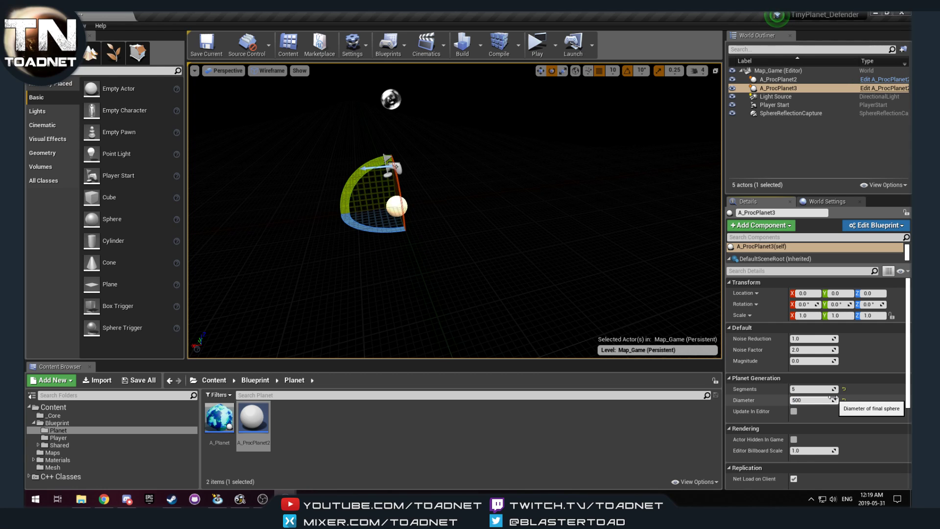
left_click(791, 413)
key("s")
right_click_drag(604, 296, 533, 264)
- Set A_ProcPlanet3's Segments to 10 and regenerate its mesh in the editor
left_click(821, 389)
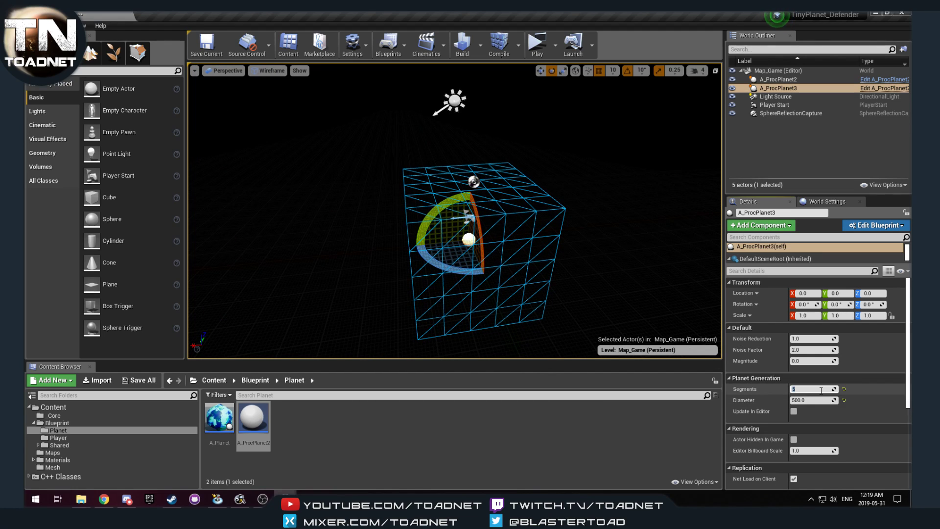
type("10")
key("Return")
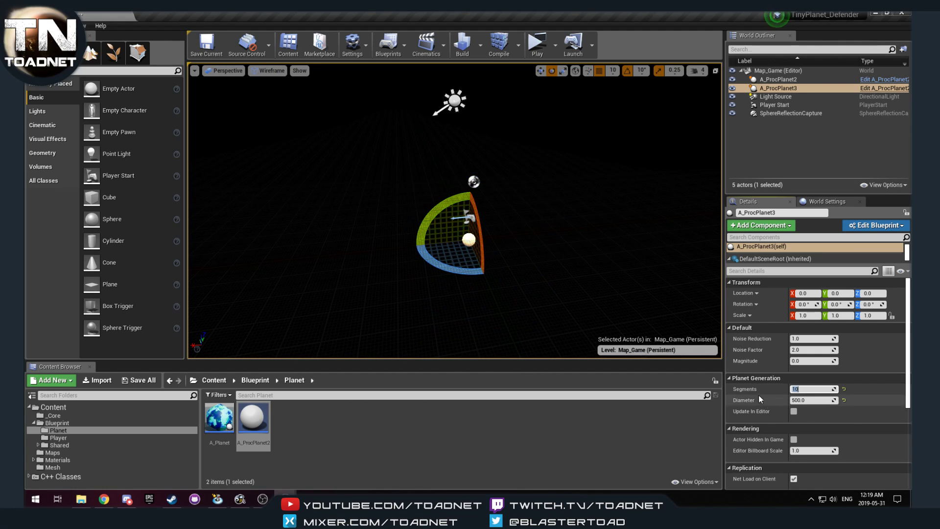
left_click(794, 411)
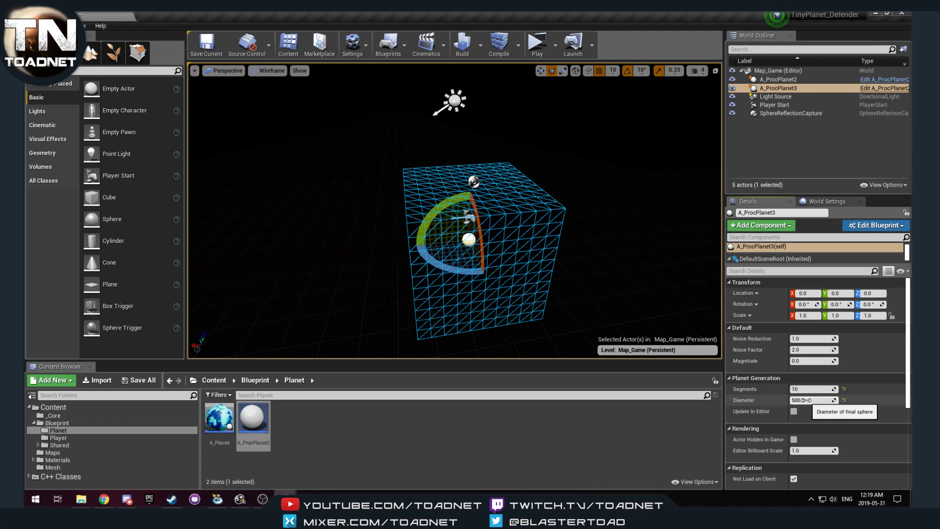
key("Return")
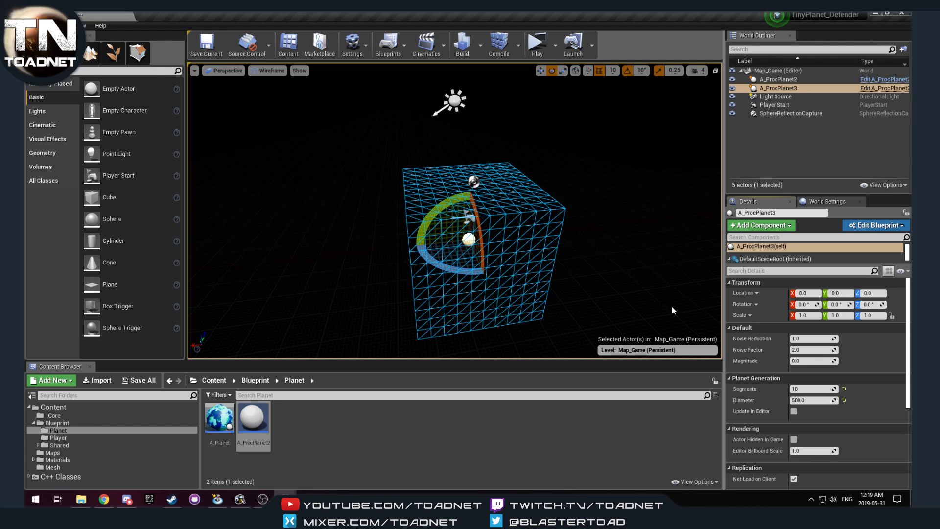
- Reopen the A_ProcPlanet2 blueprint and reconnect Side Y's Completed output to the Exec input of the smoothing For Each Loop
double_click(259, 417)
right_click_drag(395, 410, 412, 319)
left_click_drag(193, 224, 273, 223)
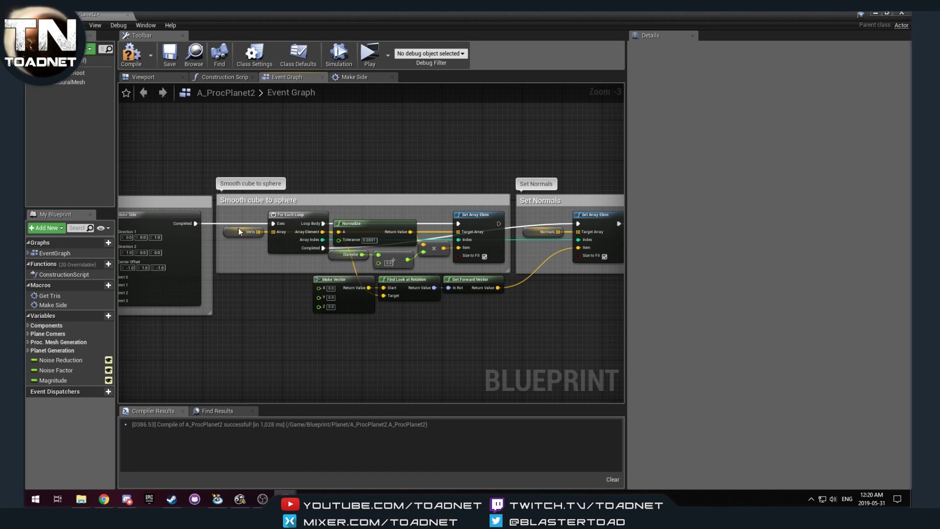
- Examine how the Smooth cube to sphere nodes process the vertices and feed the Set Array Elem in Set Normals
right_click_drag(274, 285, 228, 281)
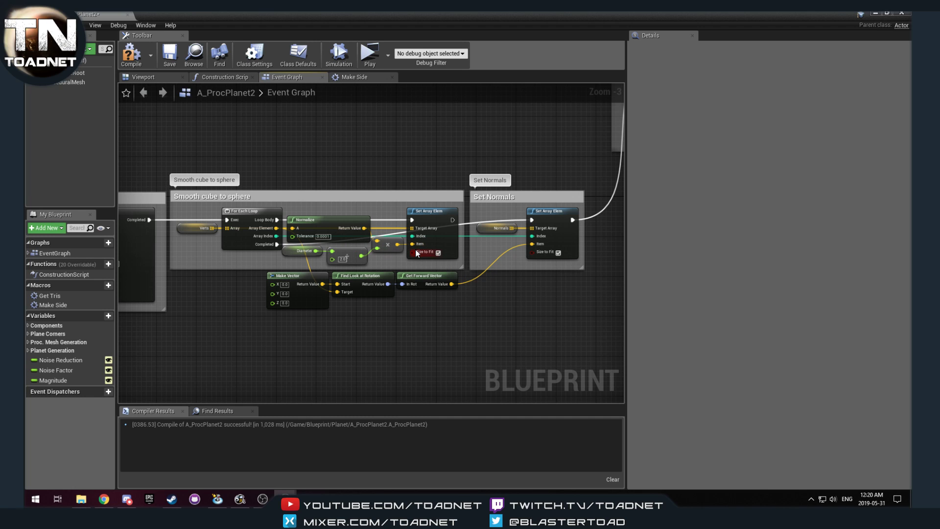
right_click_drag(441, 311, 385, 298)
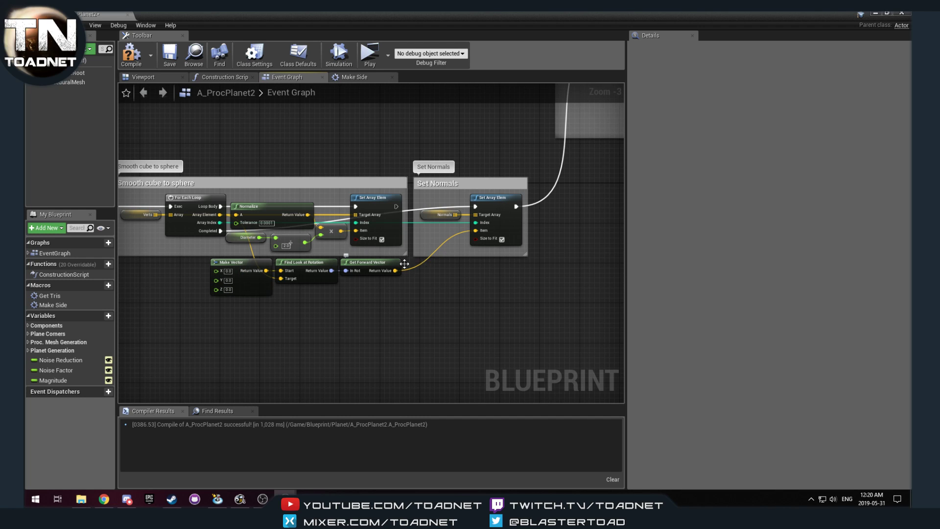
double_click(505, 232)
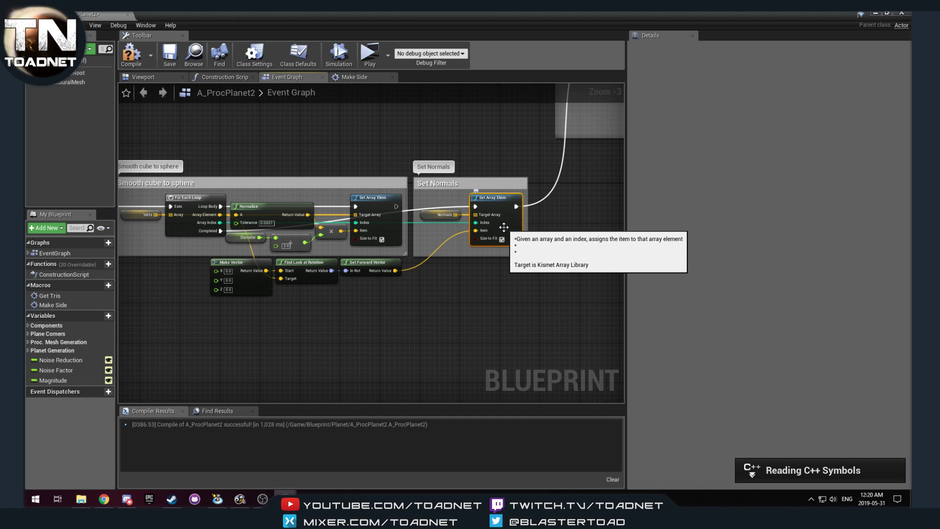
scroll(455, 300, "up", 2)
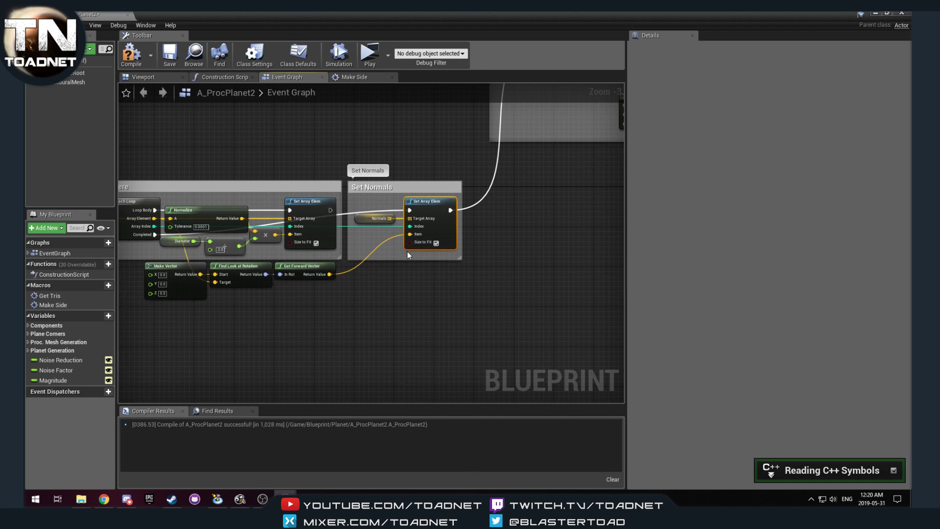
scroll(413, 232, "up", 1)
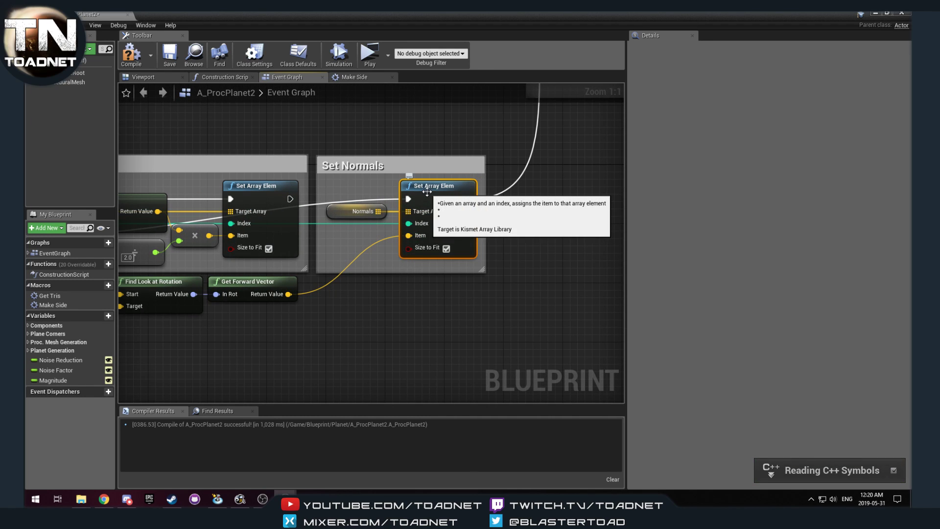
right_click_drag(306, 308, 434, 312)
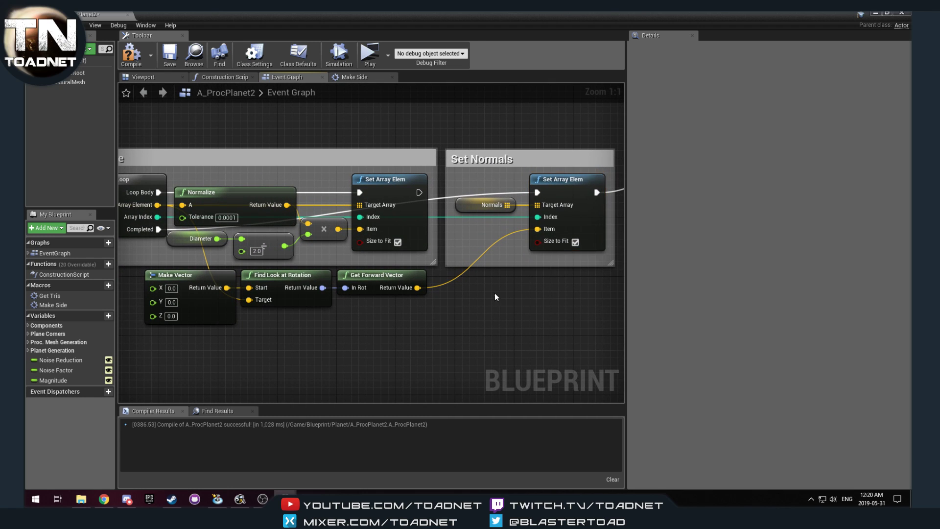
scroll(483, 293, "down", 2)
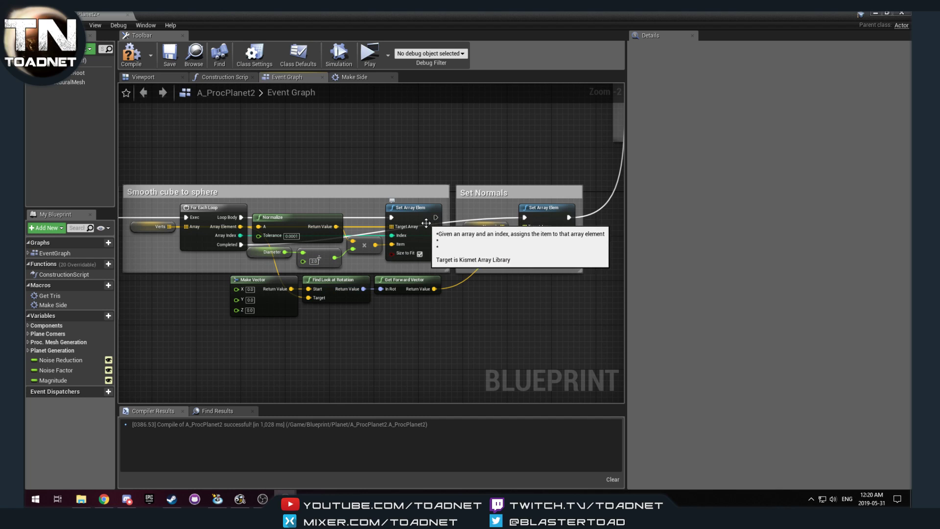
- Connect the smoothing Set Array Elem's execution output to the Set Normals Set Array Elem, and break that link again
left_click_drag(435, 217, 525, 217)
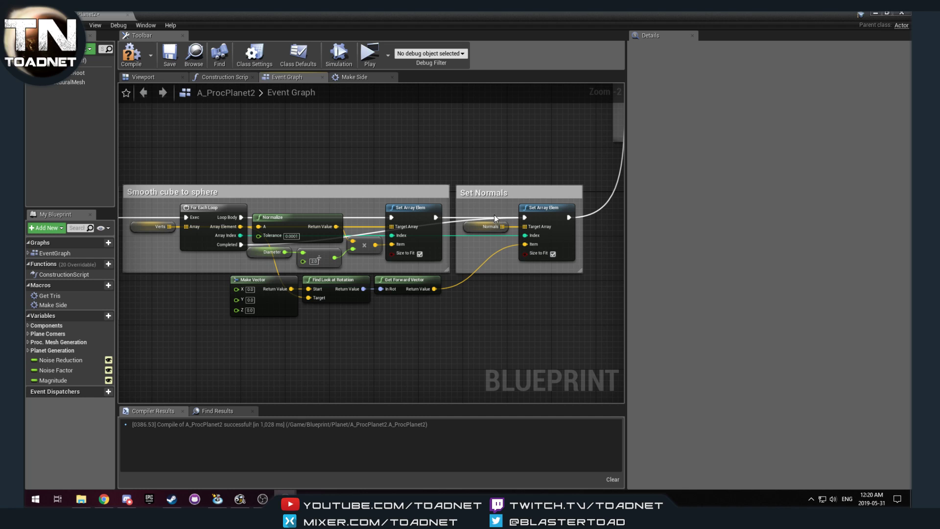
right_click(435, 218)
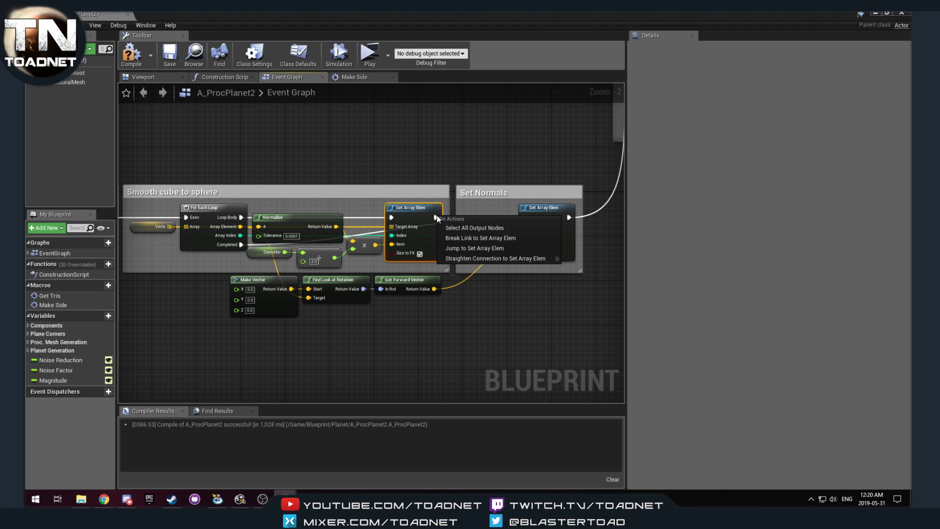
left_click(462, 238)
- Check the index and item connections of both Set Array Elem nodes, and follow the execution flow from Set Normals to the Noise section
right_click_drag(373, 331, 408, 297)
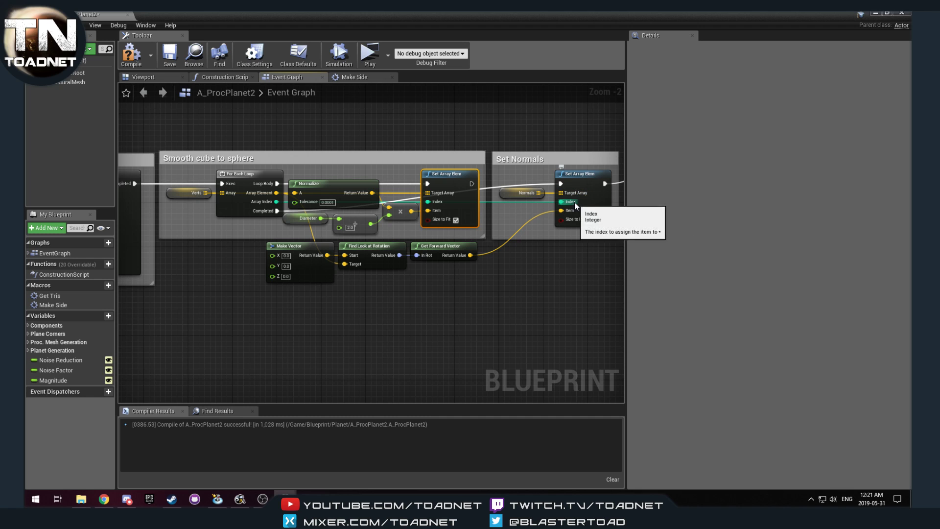
right_click_drag(516, 258, 446, 276)
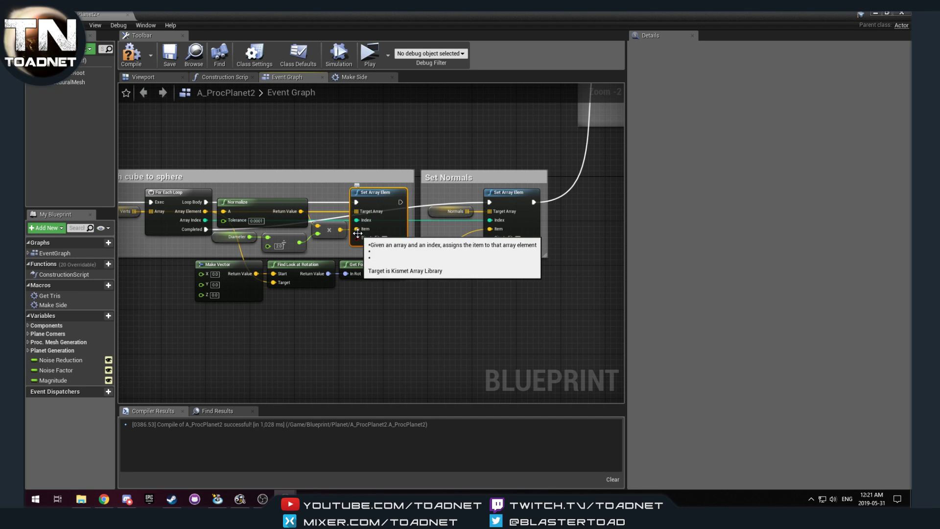
right_click_drag(241, 240, 278, 208)
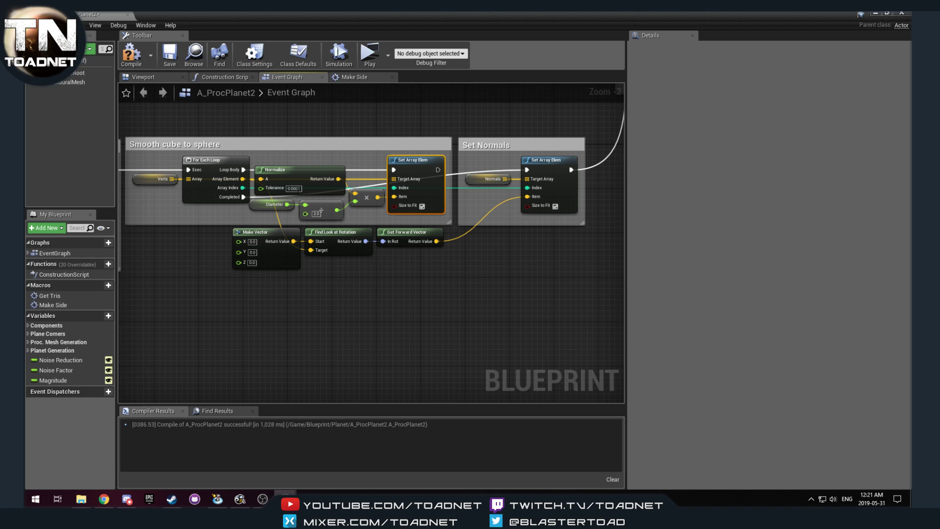
scroll(440, 247, "down", 4)
right_click_drag(536, 165, 331, 214)
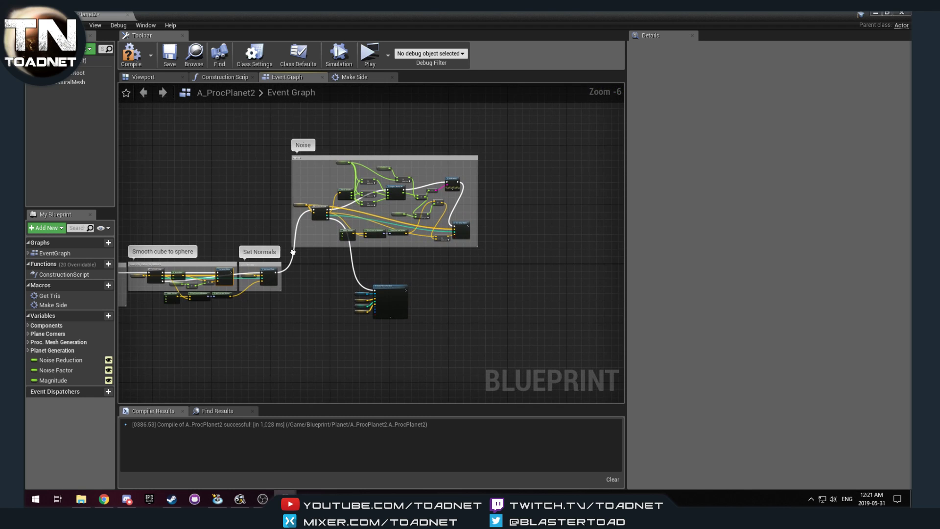
- Follow the execution flow from Smooth cube to sphere through Set Normals and the Noise section to Create Mesh Section
scroll(327, 214, "up", 3)
scroll(325, 240, "down", 2)
right_click_drag(329, 296, 418, 273)
scroll(327, 285, "up", 2)
scroll(326, 285, "down", 1)
right_click_drag(310, 281, 418, 235)
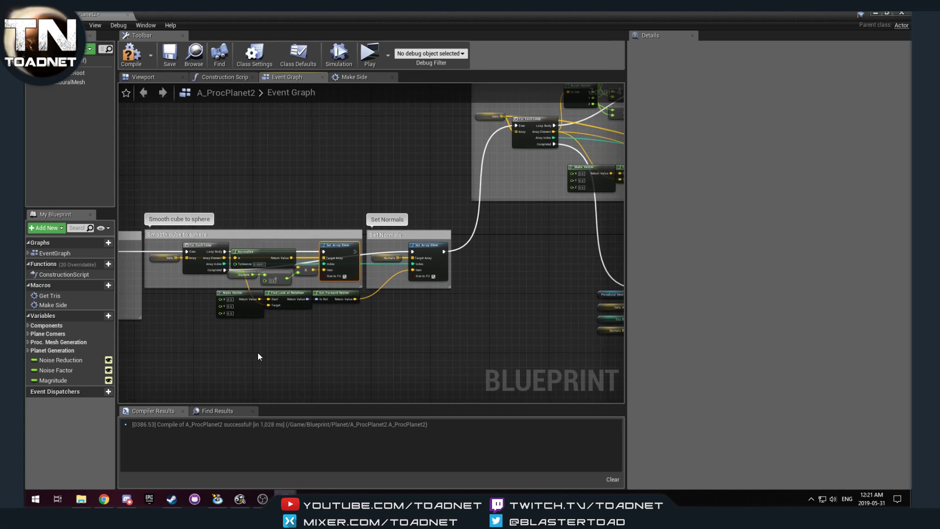
right_click_drag(529, 267, 318, 291)
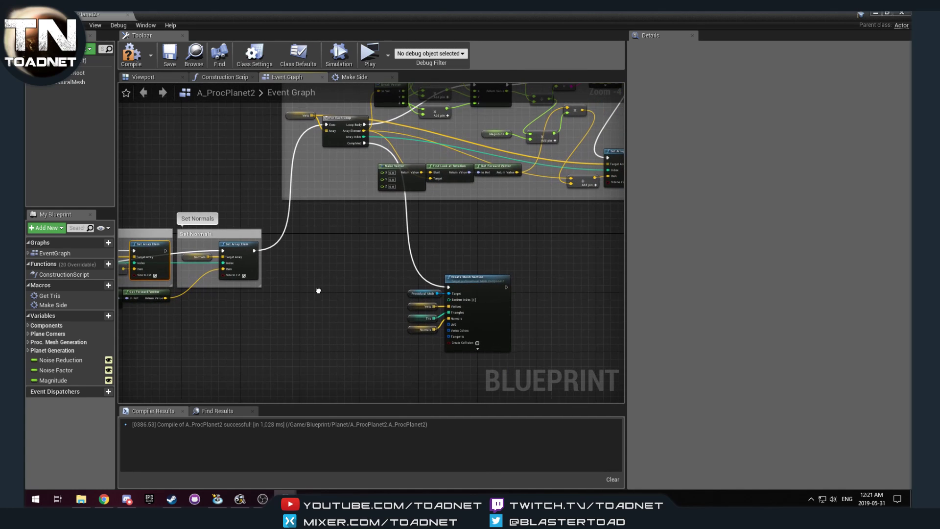
right_click_drag(462, 295, 404, 375)
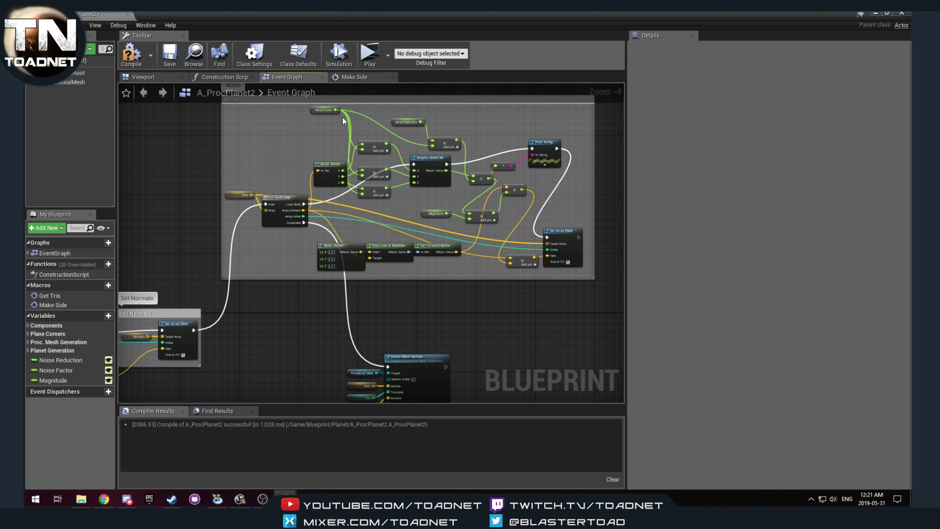
- Compile and save the A_ProcPlanet2 blueprint, return to the level, and regenerate A_ProcPlanet3 with Update In Editor
left_click(131, 54)
left_click(171, 54)
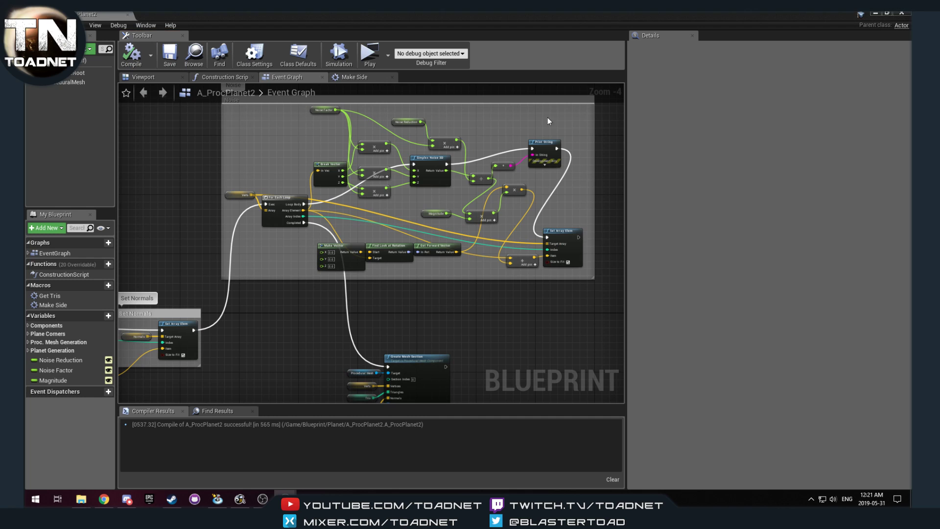
left_click(874, 13)
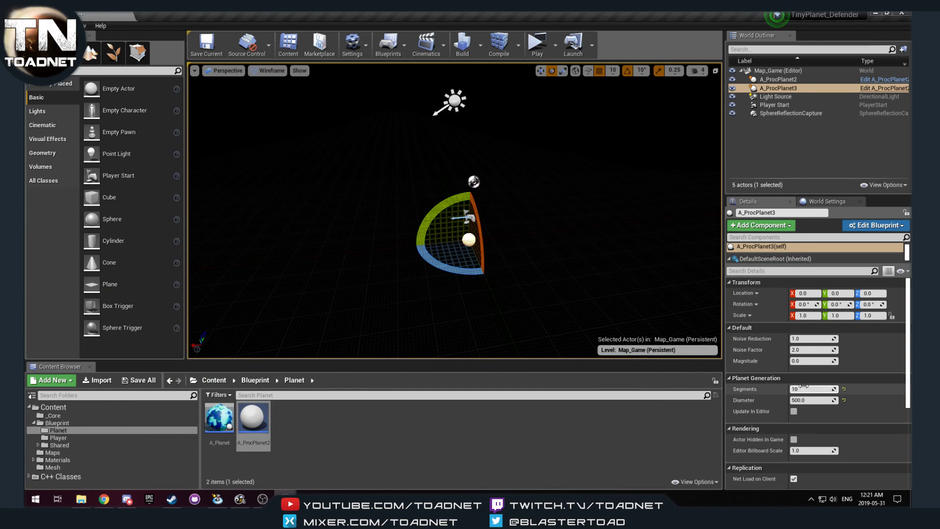
left_click(794, 412)
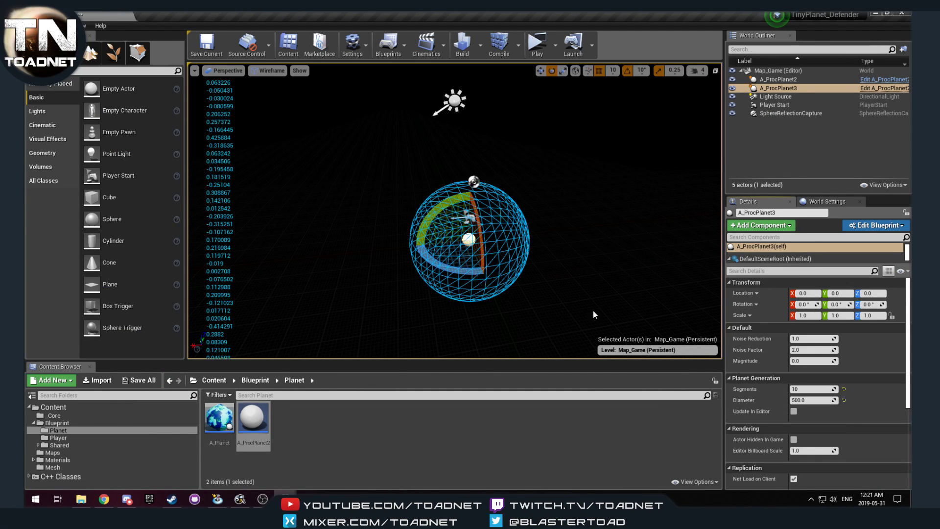
right_click_drag(593, 315, 616, 302)
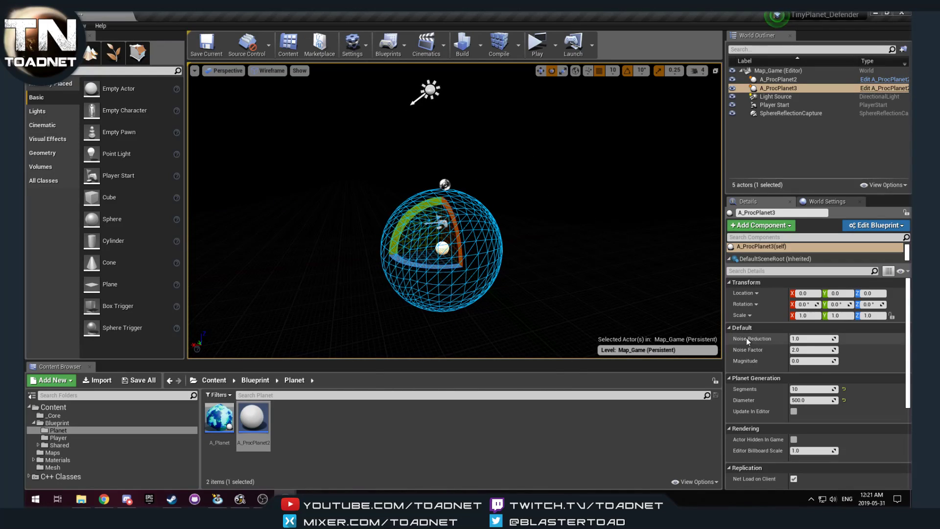
- Set A_ProcPlanet3's Magnitude to 5 and regenerate its mesh
left_click(816, 361)
type("5")
key("Return")
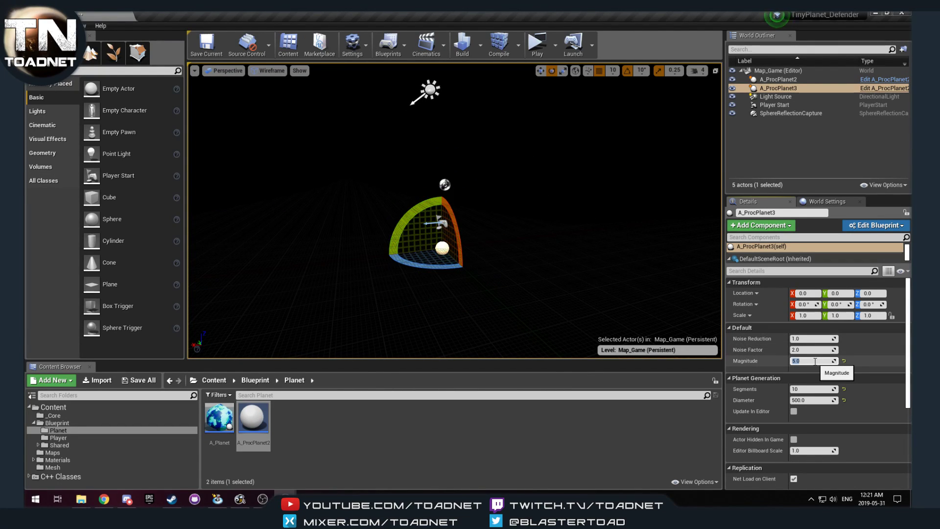
left_click(794, 411)
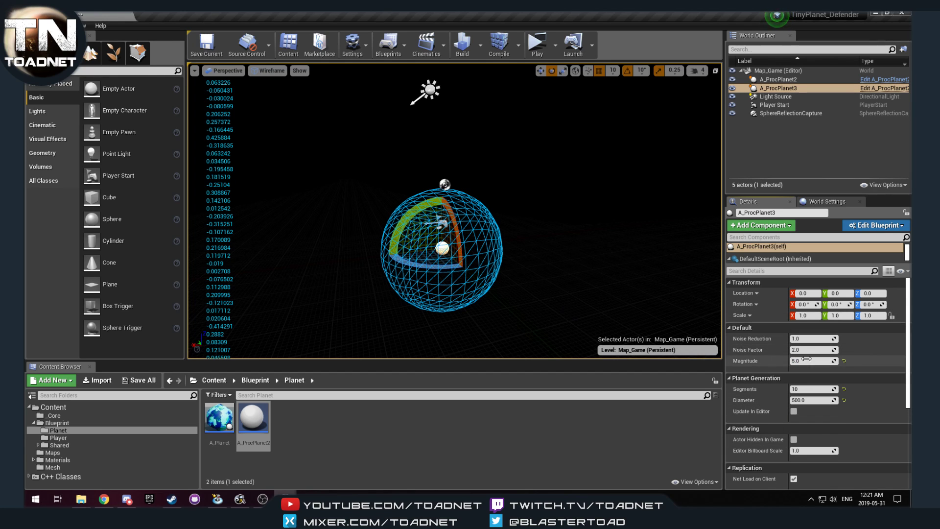
- Set A_ProcPlanet3's Magnitude to 50 and rebuild the planet in the editor
left_click(832, 361)
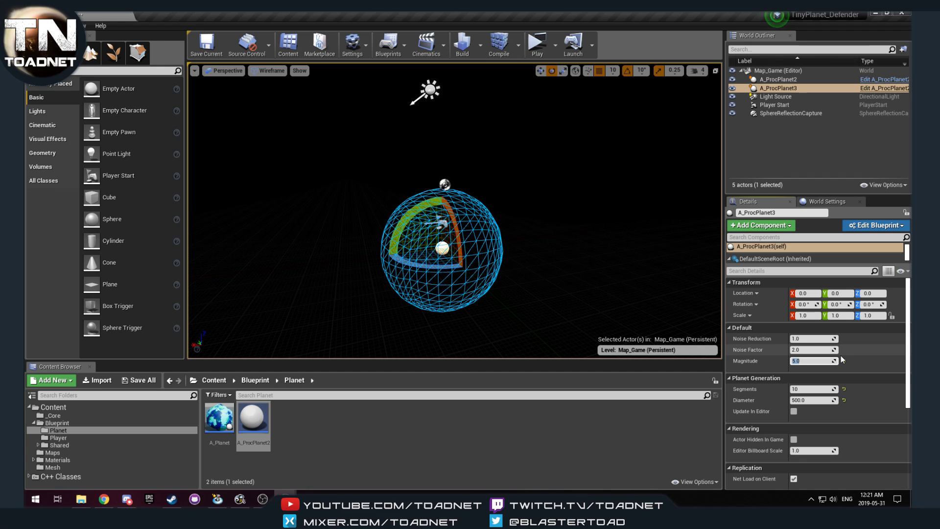
type("50")
key("Return")
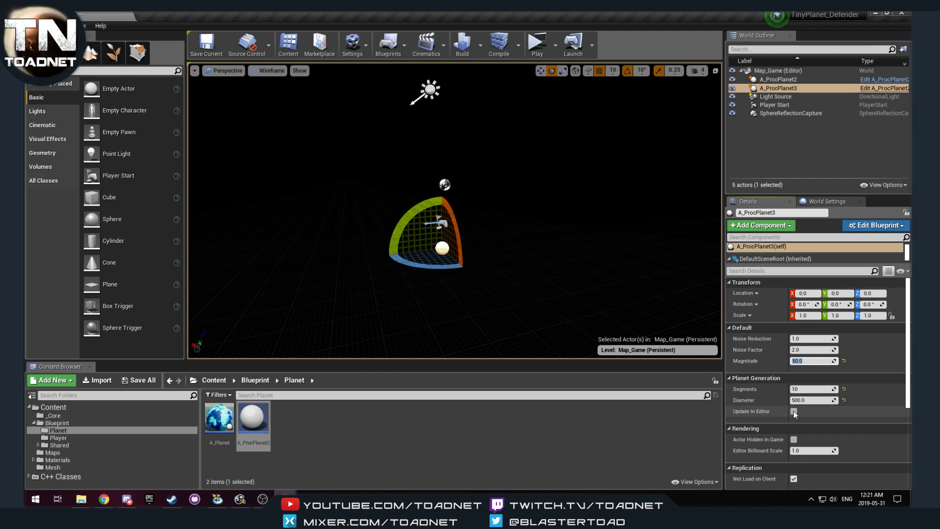
left_click(794, 411)
right_click_drag(564, 278, 545, 281)
- Switch the viewport from Wireframe to Lit shading and inspect the noisy planet's surface
left_click(268, 70)
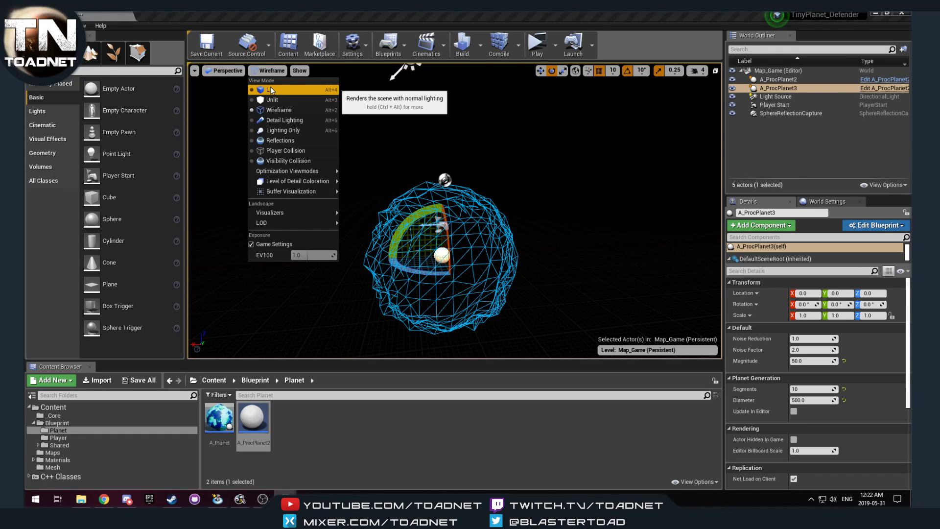
left_click(270, 90)
right_click_drag(465, 221, 514, 220)
left_click_drag(382, 67, 685, 67, "alt")
mouse_move(455, 210)
right_mouse_down()
mouse_move(430, 205)
mouse_move(440, 191)
mouse_move(470, 196)
mouse_move(372, 210)
mouse_move(470, 220)
mouse_move(448, 191)
mouse_move(465, 205)
right_mouse_up()
right_click_drag(421, 91, 467, 217)
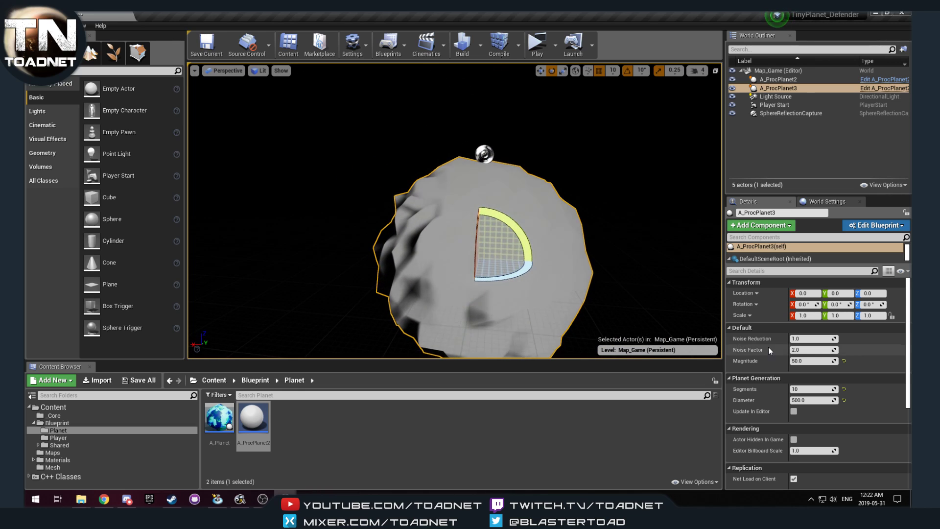
- Set A_ProcPlanet3's Magnitude to 40 and update the planet in the editor
left_click(808, 360)
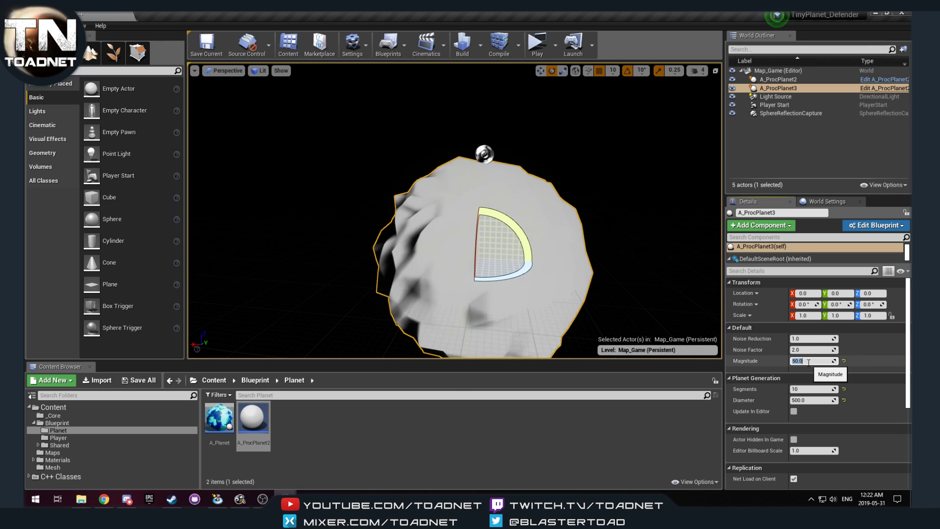
type("40")
key("Return")
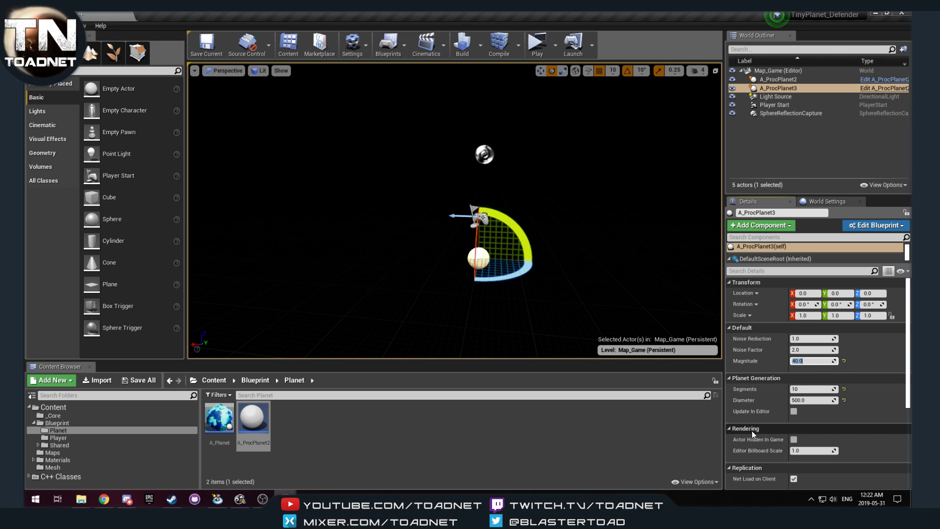
left_click(794, 411)
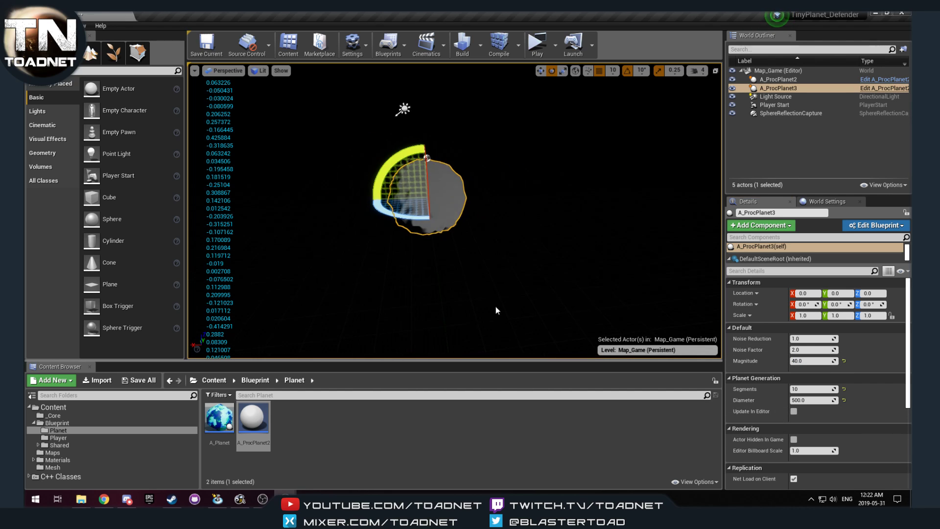
- Place an A_Planet actor in the level and focus the view on it
left_click_drag(218, 417, 675, 230)
right_click_drag(590, 260, 525, 211)
key("f")
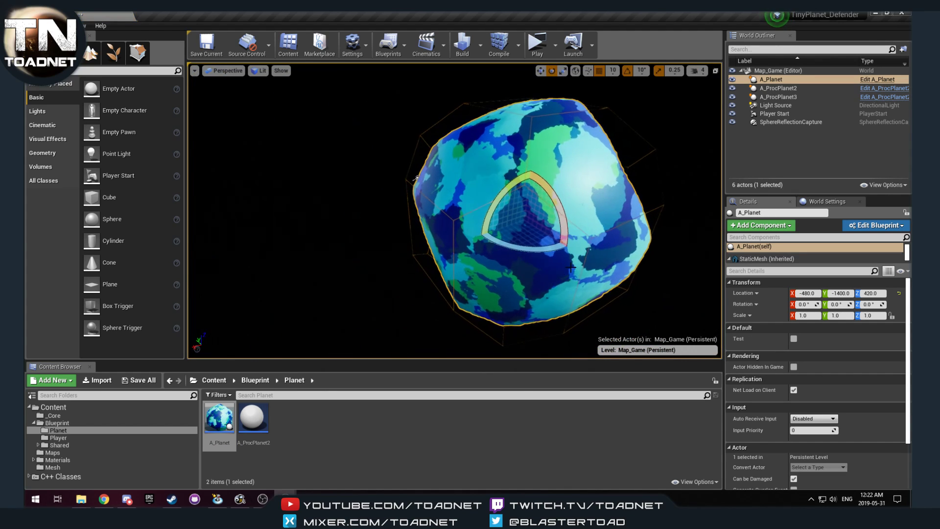
- Generate several variations of A_Planet with its Test option, and delete the actor from the level
left_click(793, 339)
mouse_move(587, 264)
right_mouse_down()
mouse_move(574, 277)
mouse_move(612, 298)
mouse_move(588, 269)
mouse_move(598, 257)
right_mouse_up()
key("s")
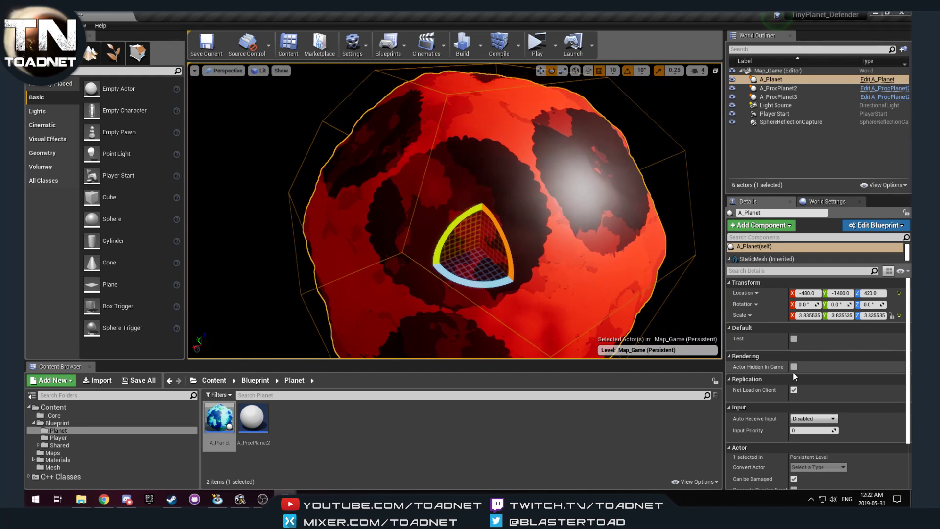
left_click(793, 338)
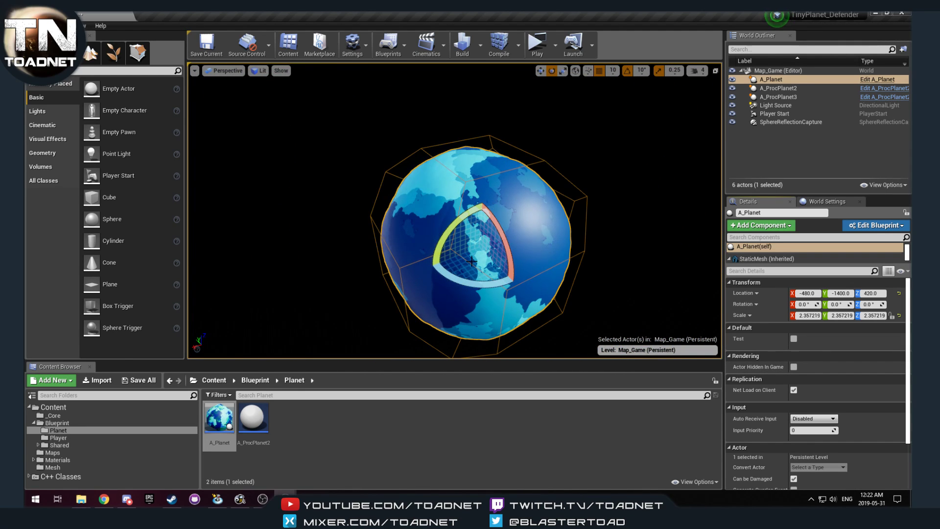
left_click(793, 338)
left_click(794, 338)
left_click(793, 338)
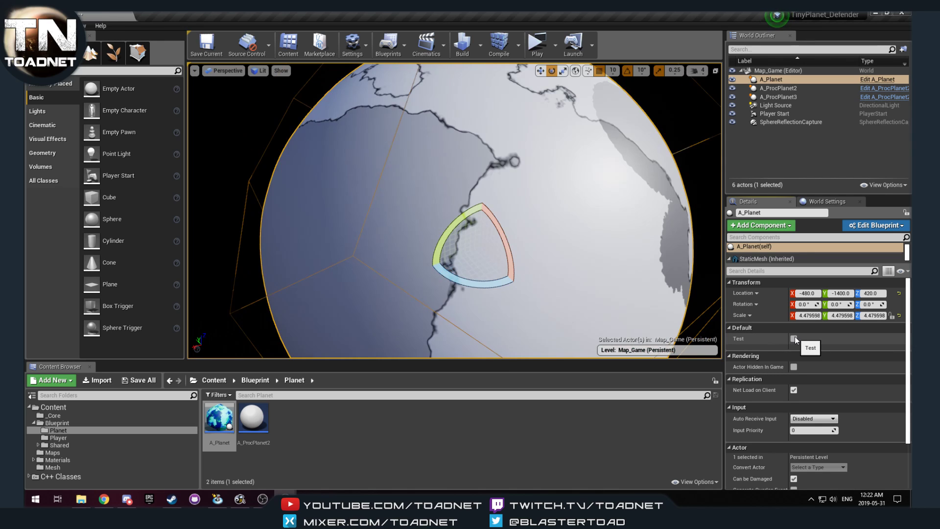
left_click(794, 337)
left_click(793, 338)
left_click(793, 338)
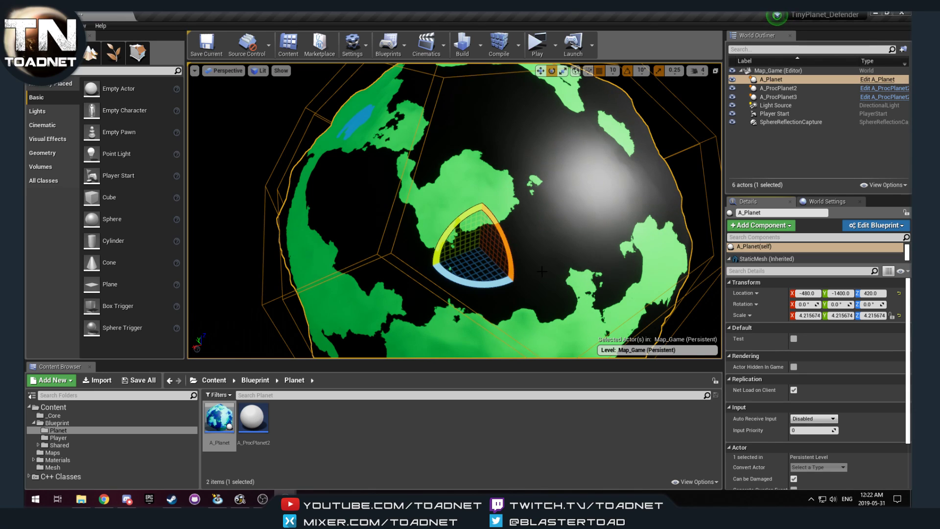
key("Delete")
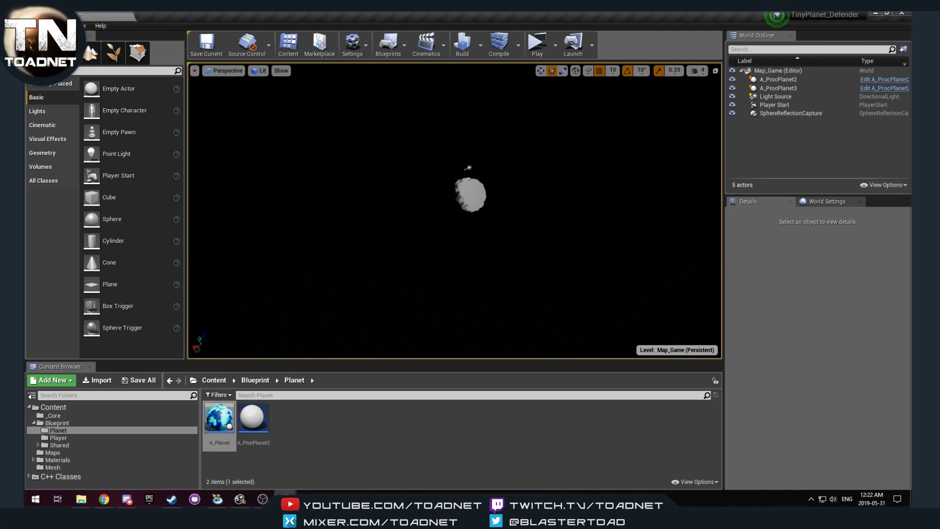
- Fly around the procedural planet in the level and examine its noisy surface in Lit shading
key("w")
right_click_drag(520, 288, 551, 215)
right_click_drag(517, 323, 440, 233)
key("s")
key("a")
key("w")
key("s")
key("w")
key("s")
key("w")
key("d")
key("w")
key("s")
key("w")
key("d")
key("s")
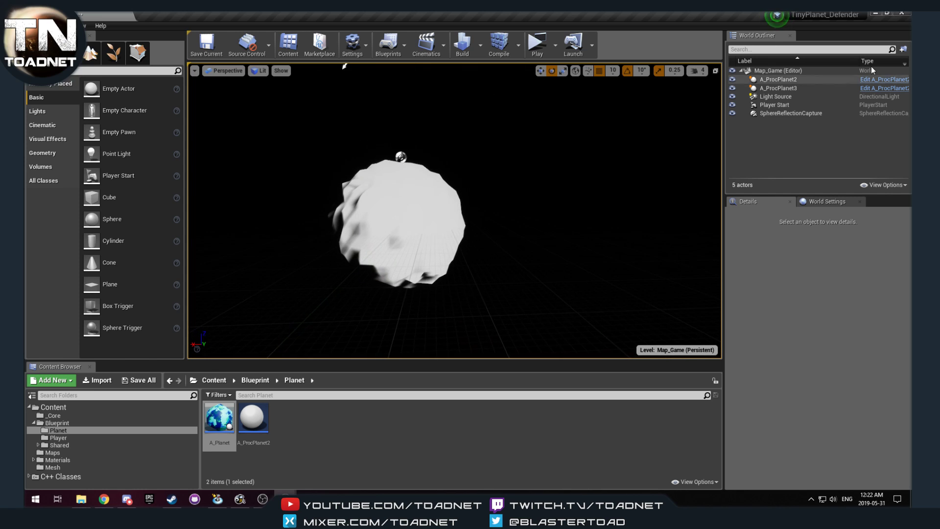
- Close the editor and save the changes to the Map_Game map
left_click(907, 14)
left_click(518, 336)
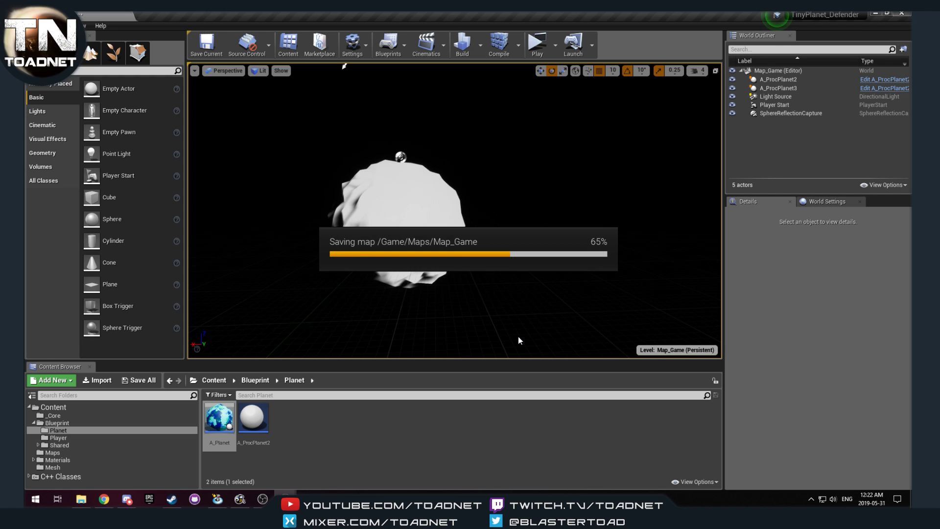